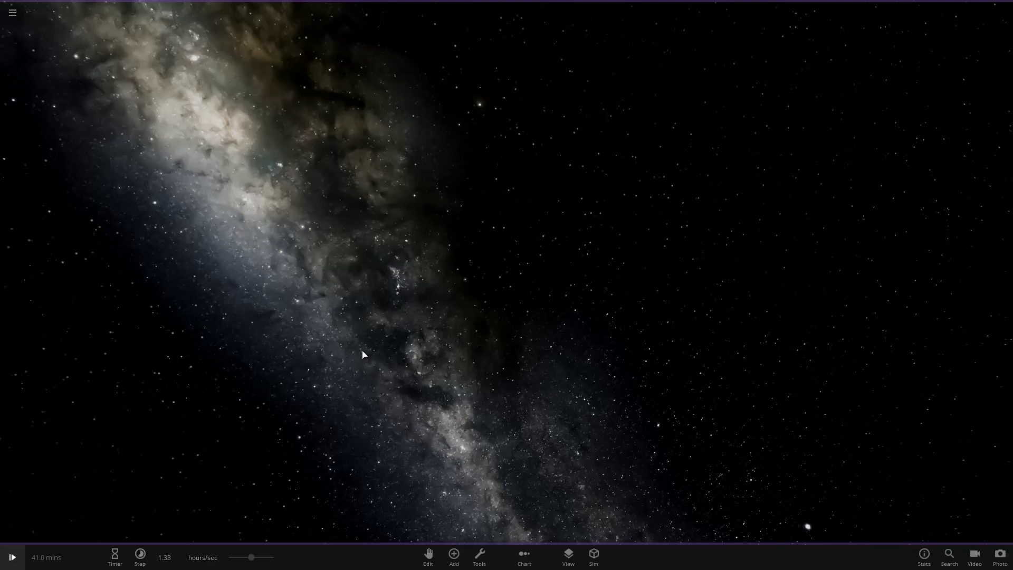
Step: Add a random main sequence star to the empty simulation and finish adding objects
click(460, 553)
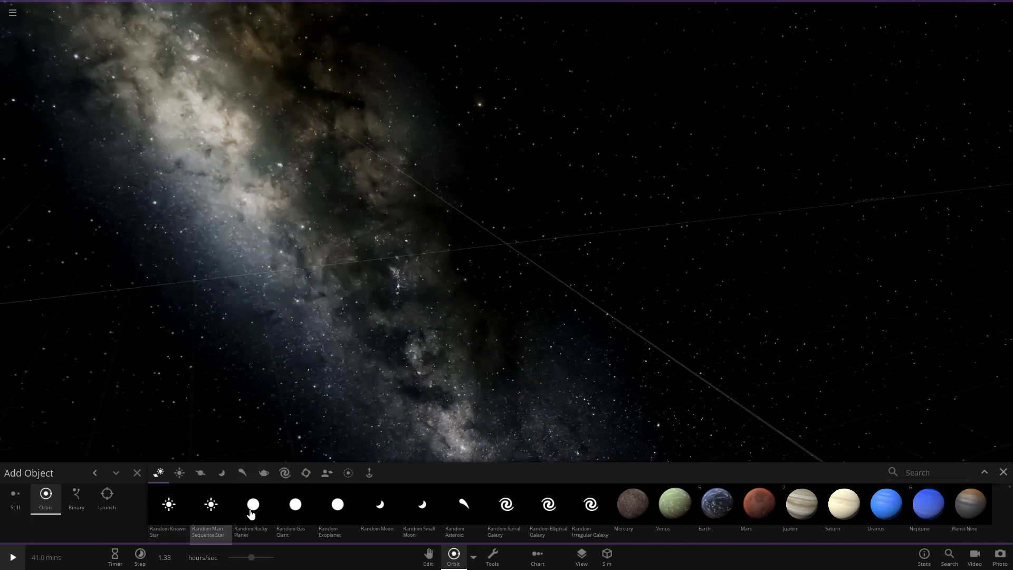
click(527, 214)
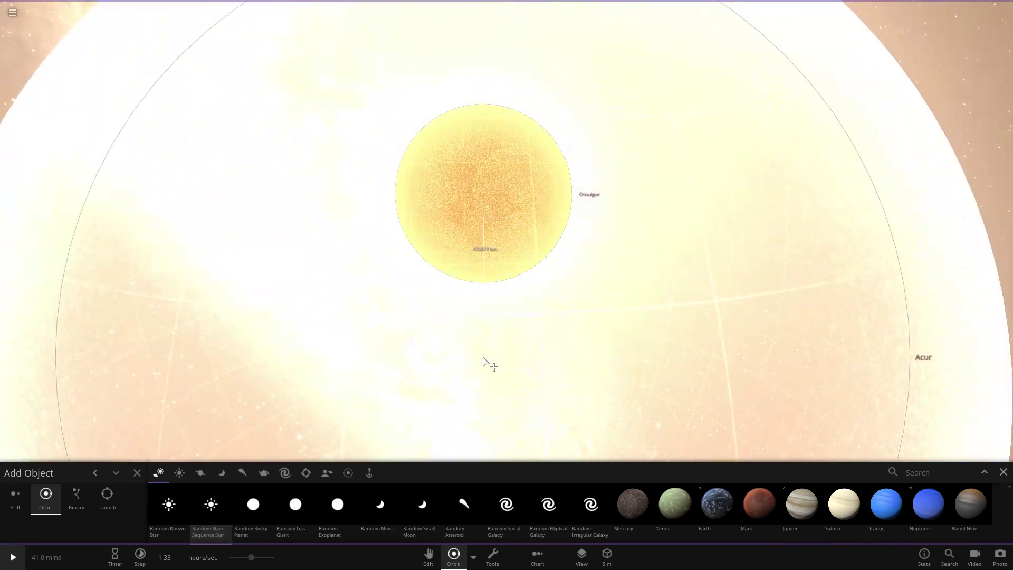
key(Escape)
click(1004, 472)
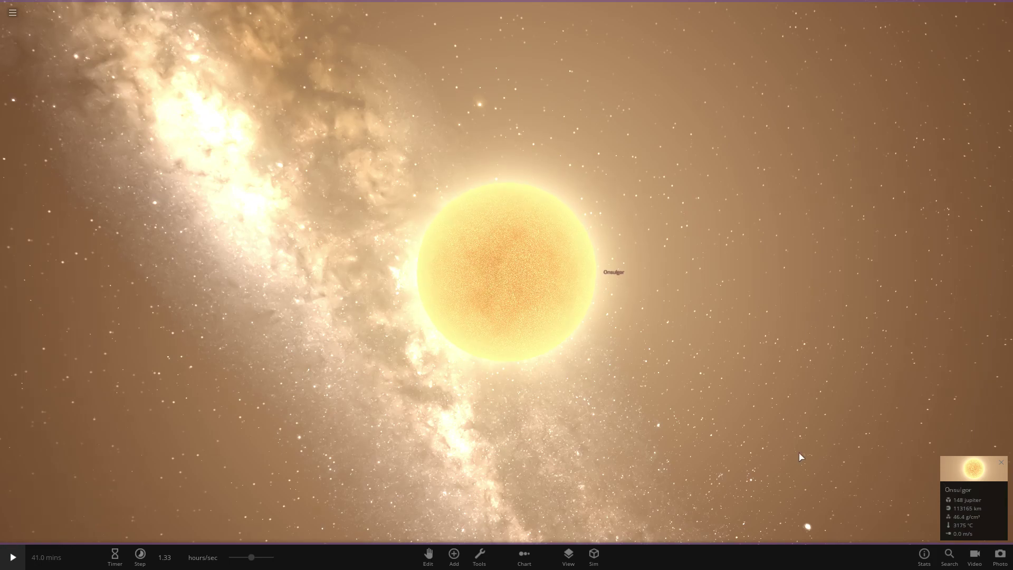
Step: Open the new star's properties and multiply its mass by 10, to 1.41 sun
click(961, 478)
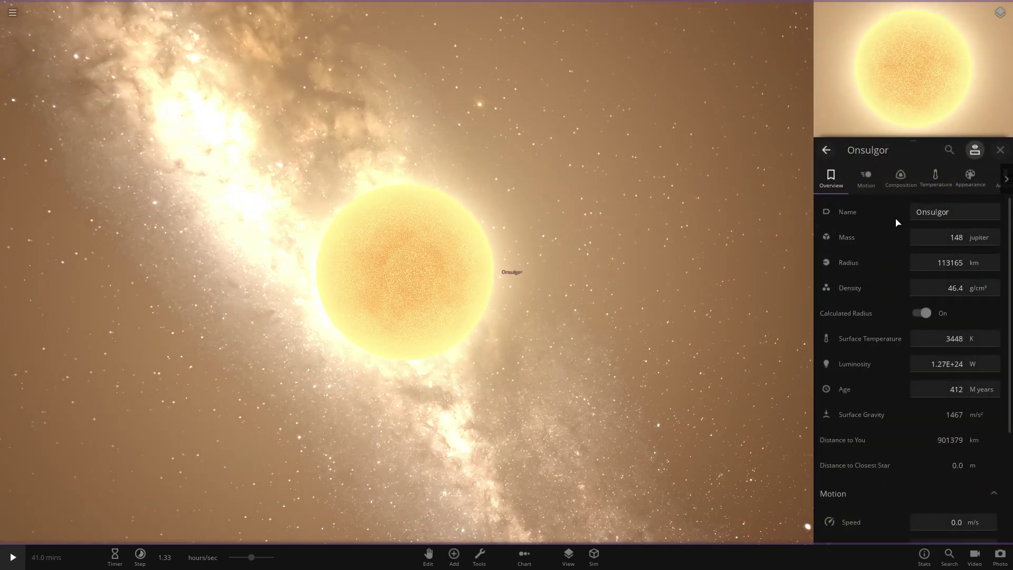
click(950, 244)
click(948, 262)
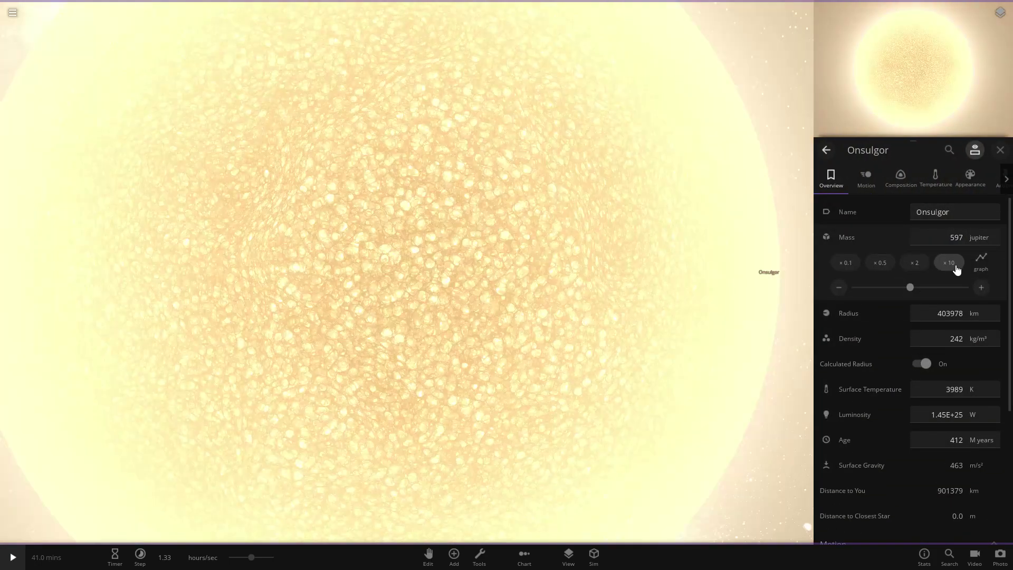
Step: Turn on the habitable zone display around the star
scroll(377, 285, down, 5)
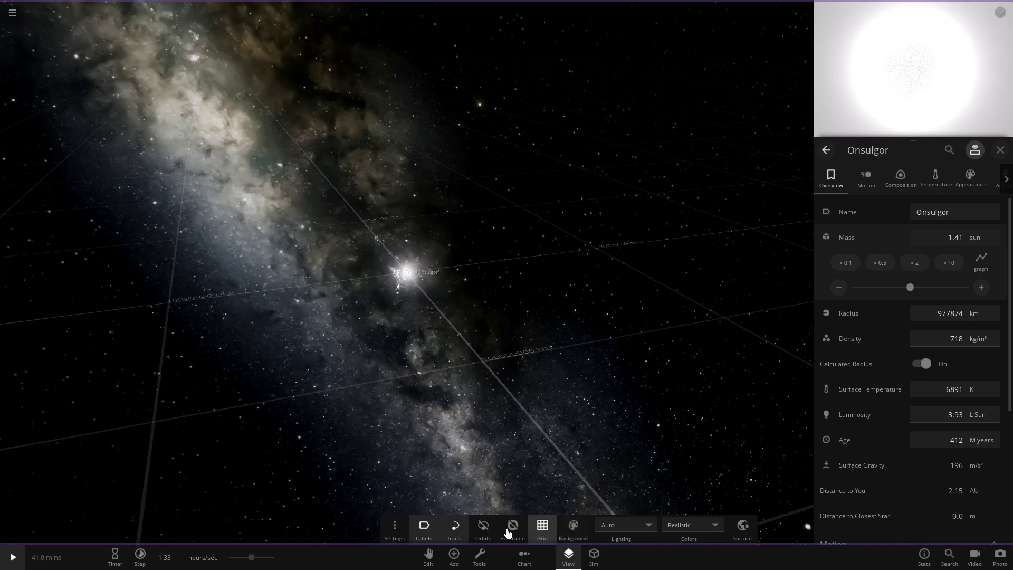
click(511, 528)
scroll(228, 361, down, 3)
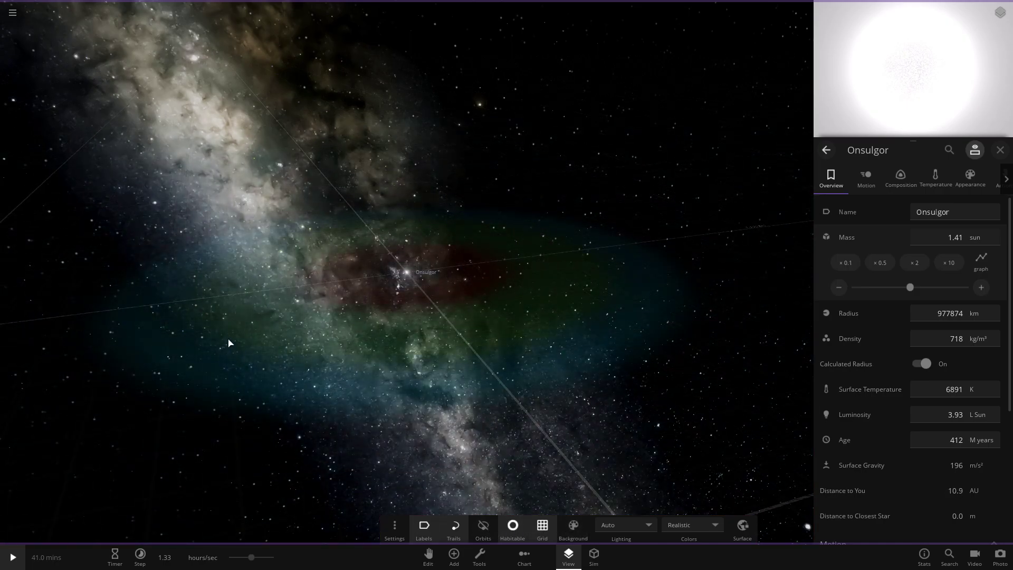
Step: Place three random rocky planets orbiting the star: one at the red zone's edge, one in the green zone at about 2.61 AU, one farther out
drag(229, 341, 284, 523)
click(454, 554)
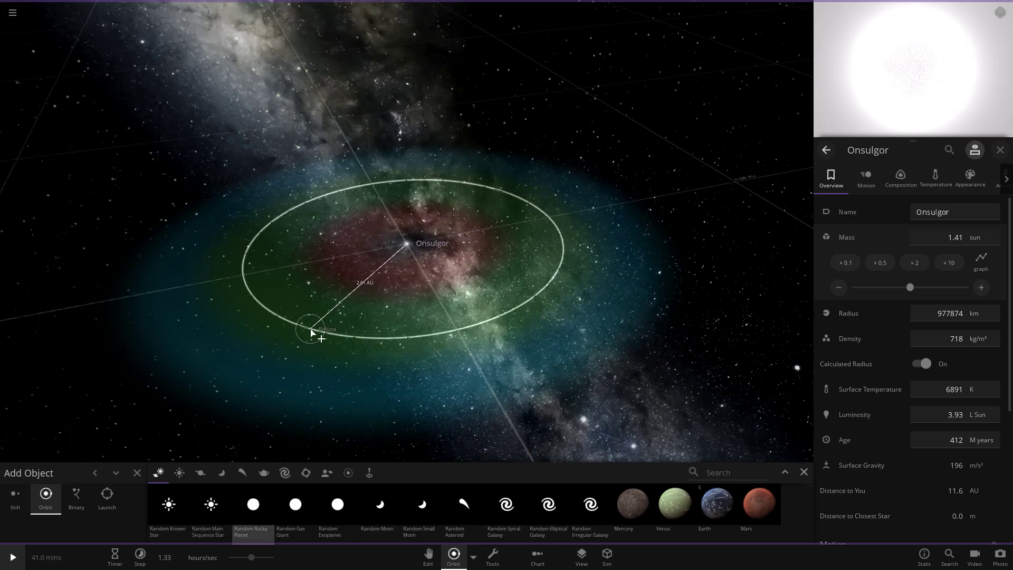
click(315, 331)
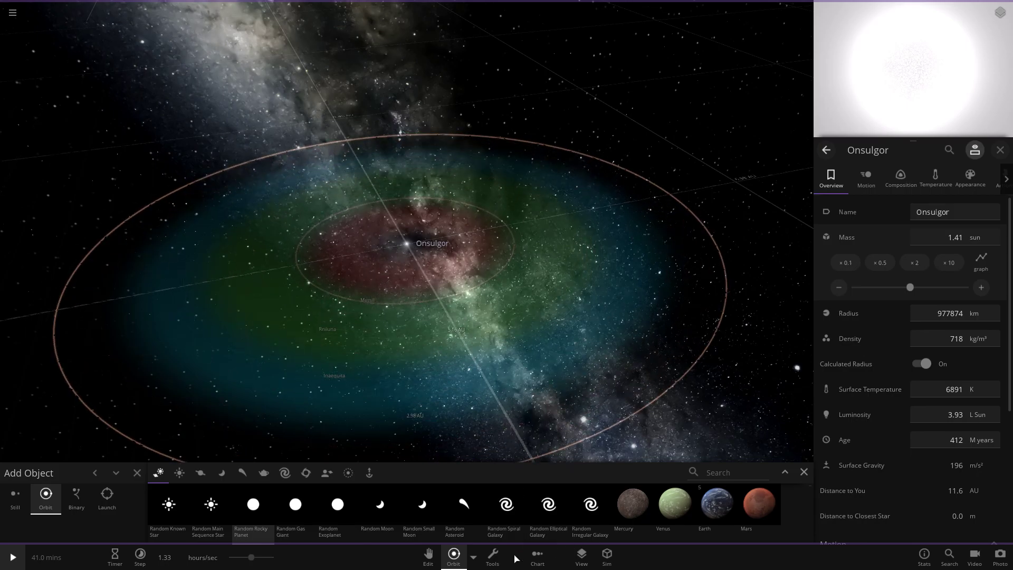
Step: Show the planets' orbit lines and hide their trails
click(572, 557)
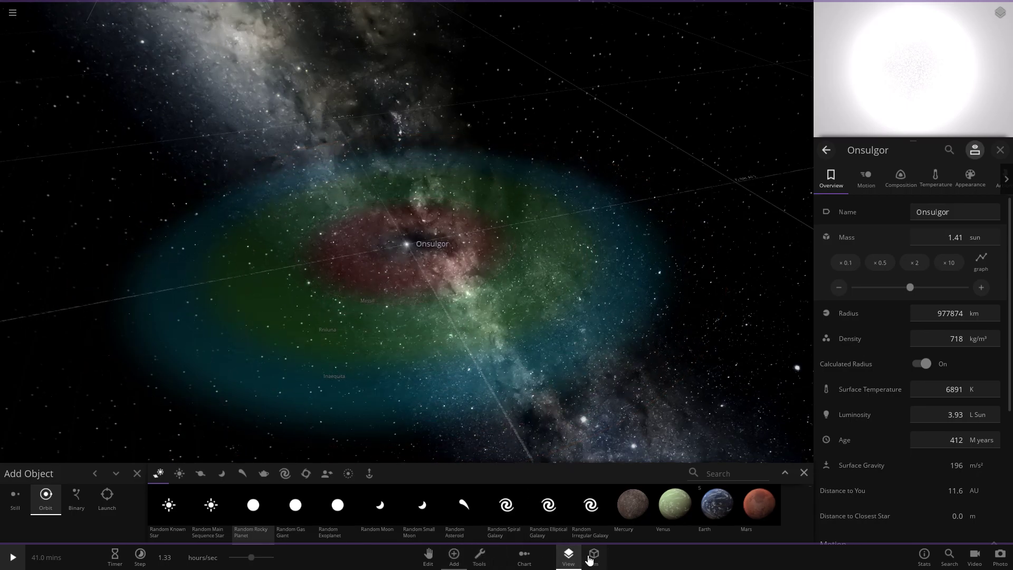
click(336, 476)
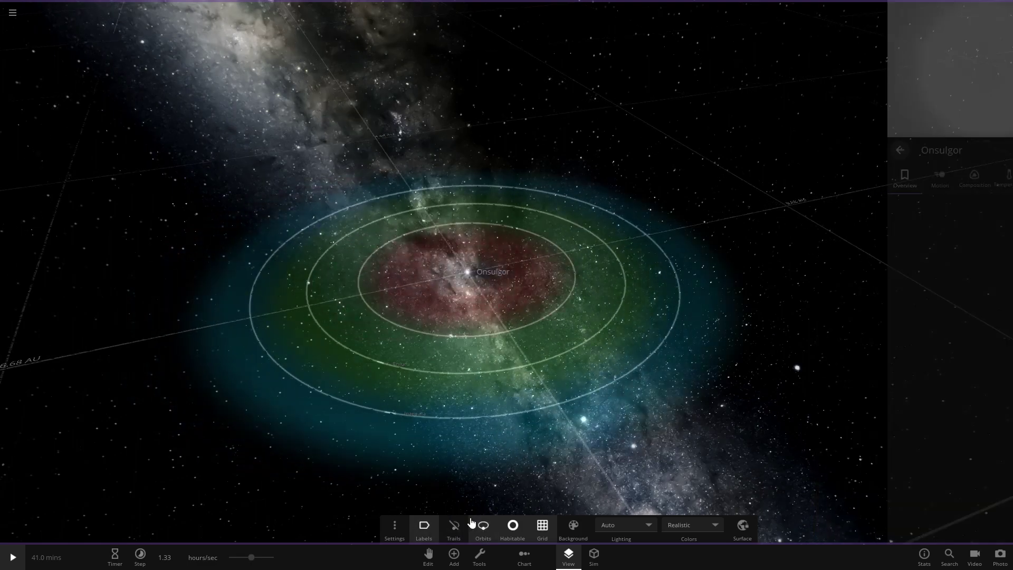
click(569, 555)
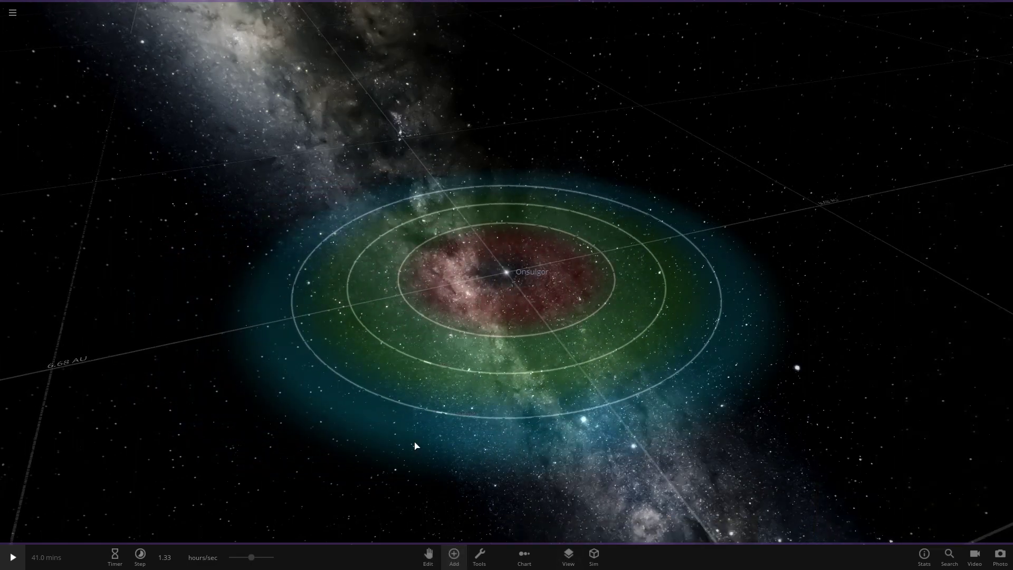
Step: Focus on the rocky planet in the green zone, start the simulation and open the planet's properties
scroll(423, 376, up, 3)
scroll(423, 376, down, 3)
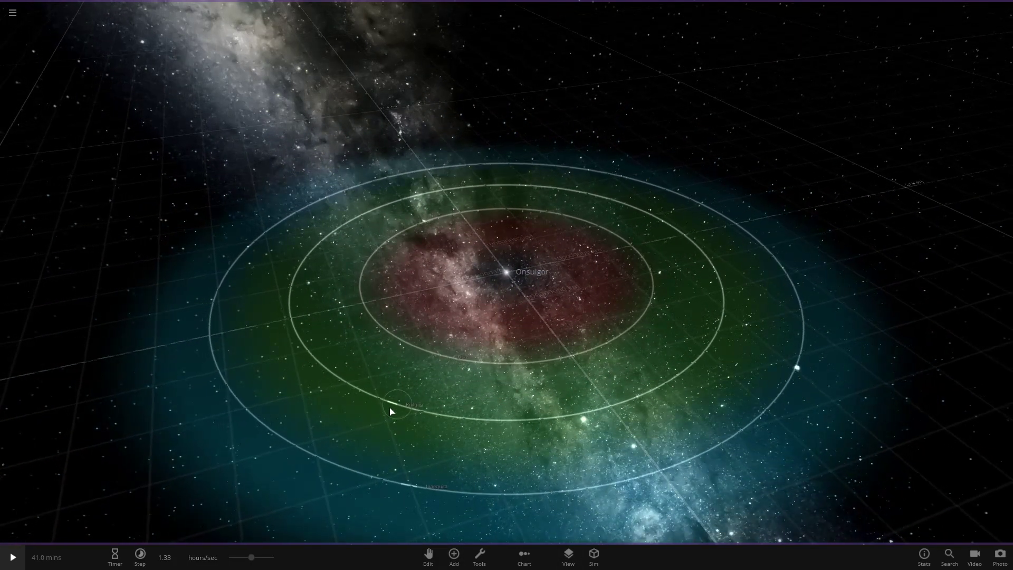
double_click(395, 409)
key(space)
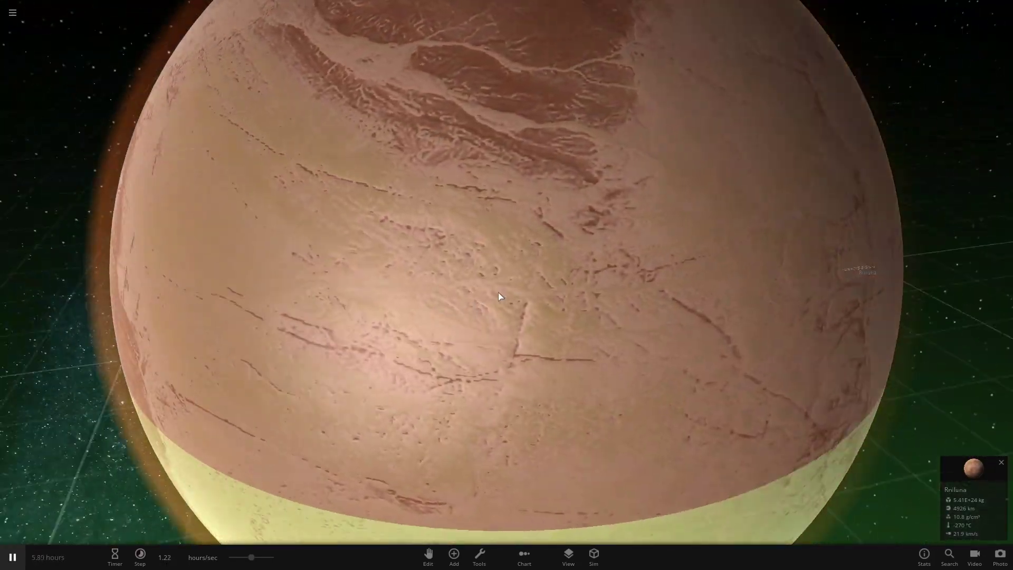
drag(498, 293, 513, 239)
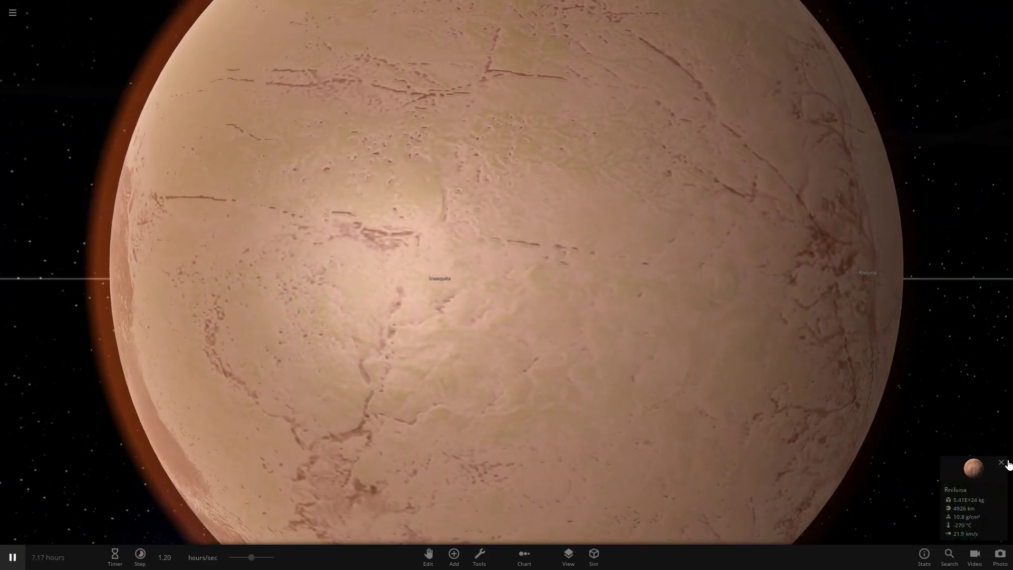
click(972, 467)
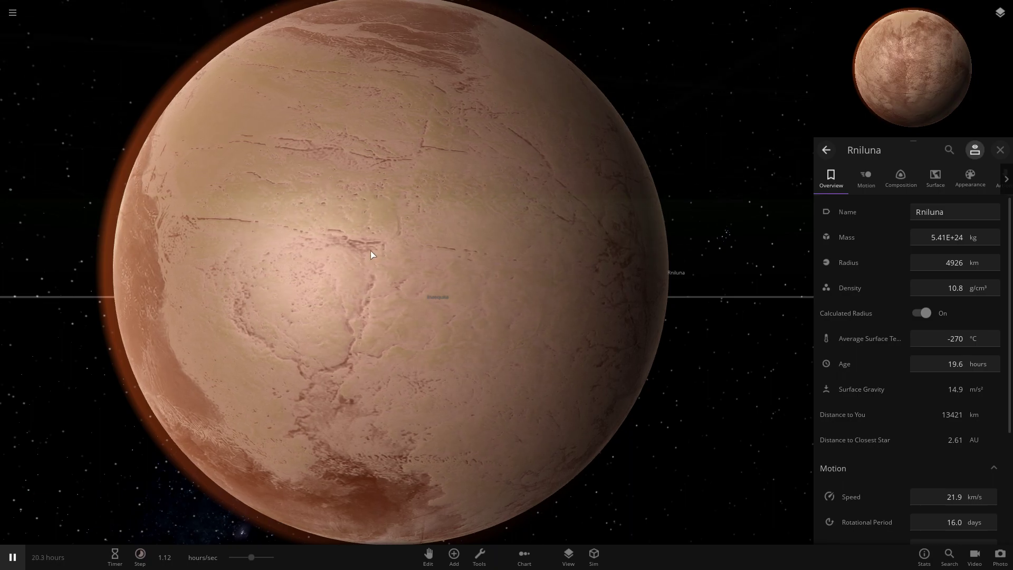
mouse_move(319, 310)
mouse_down()
mouse_move(375, 299)
mouse_move(315, 296)
mouse_up()
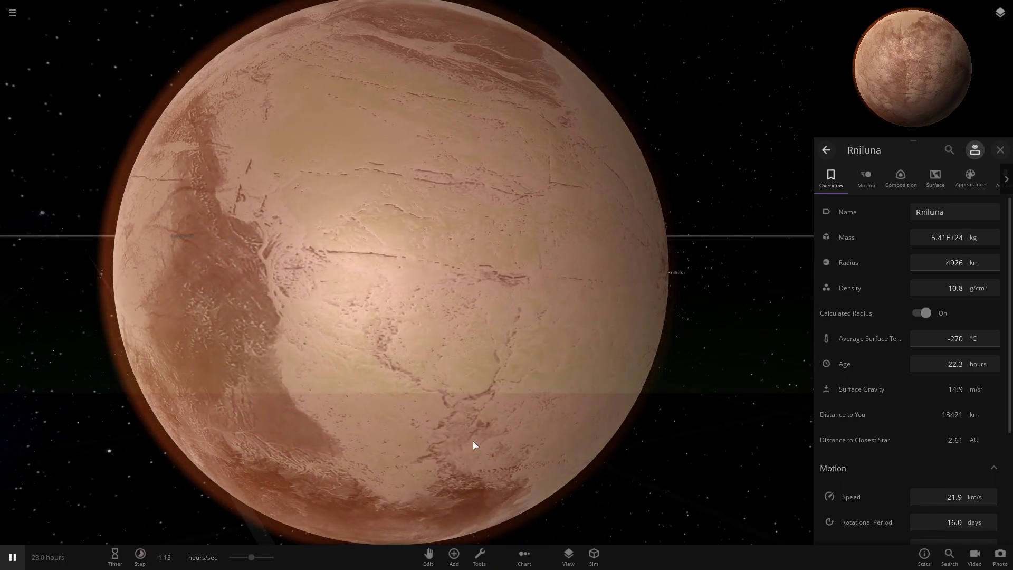
Step: Turn off the habitable zone display and close the planet's properties
click(569, 559)
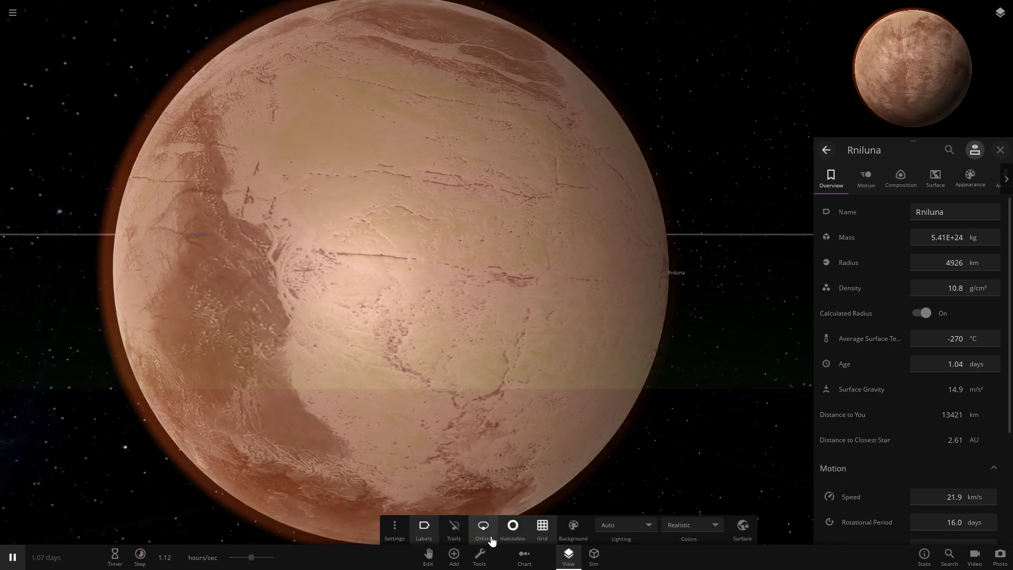
click(523, 531)
scroll(249, 235, down, 8)
drag(248, 235, 278, 296)
scroll(278, 296, up, 7)
scroll(170, 290, down, 5)
click(690, 242)
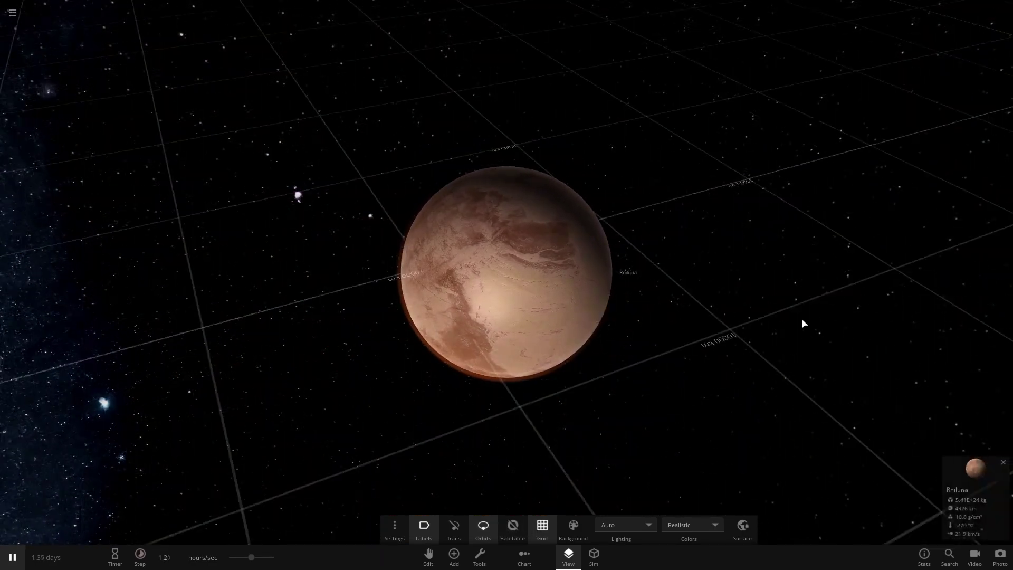
Step: Reopen the focused planet's properties and change its mass unit to earth
click(971, 485)
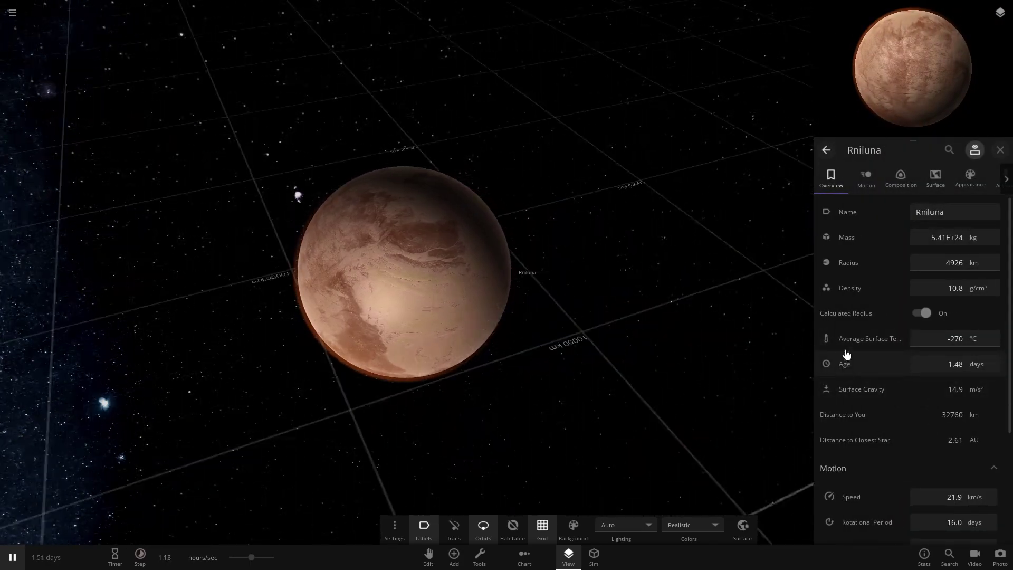
click(869, 242)
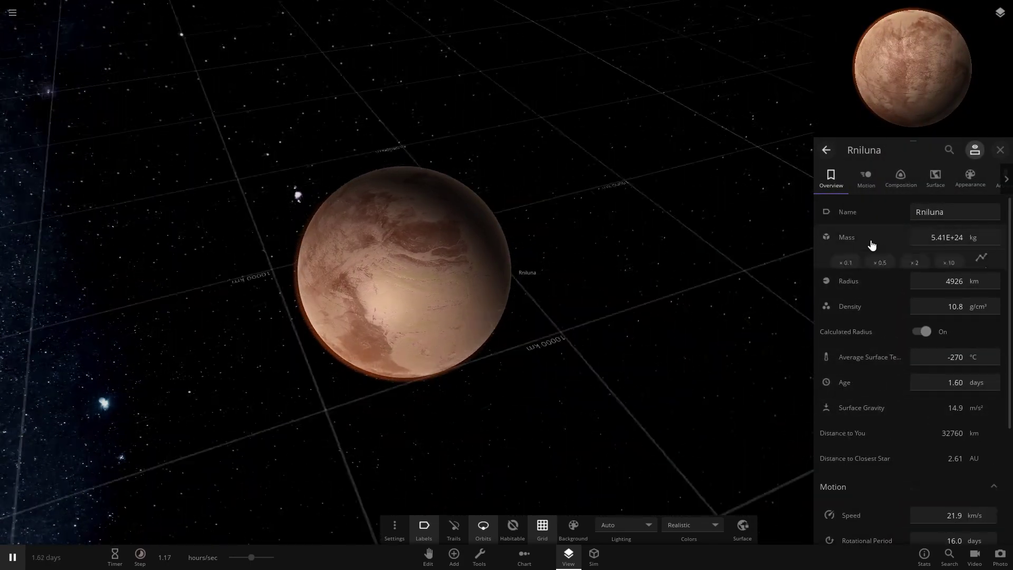
click(976, 236)
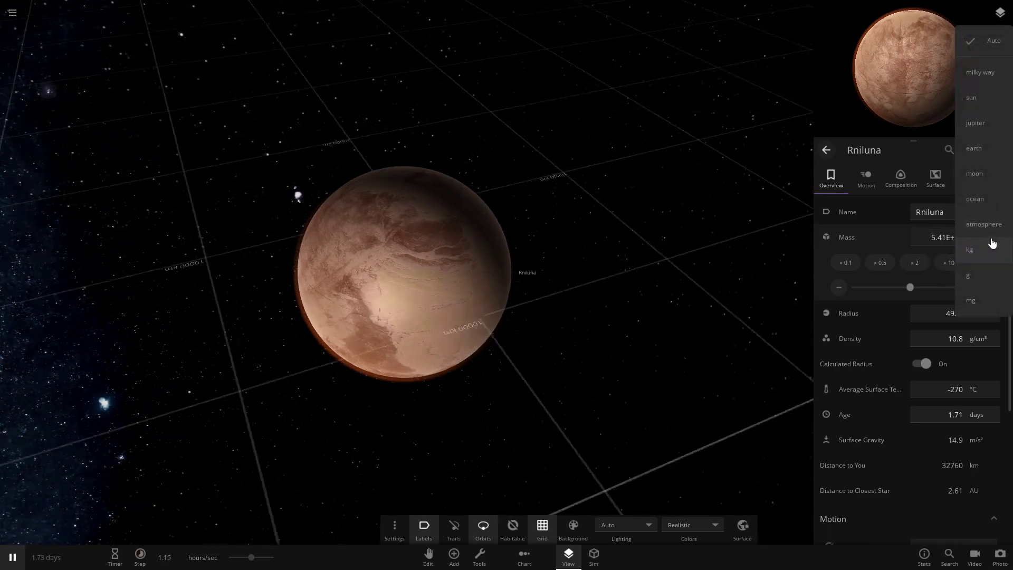
click(988, 150)
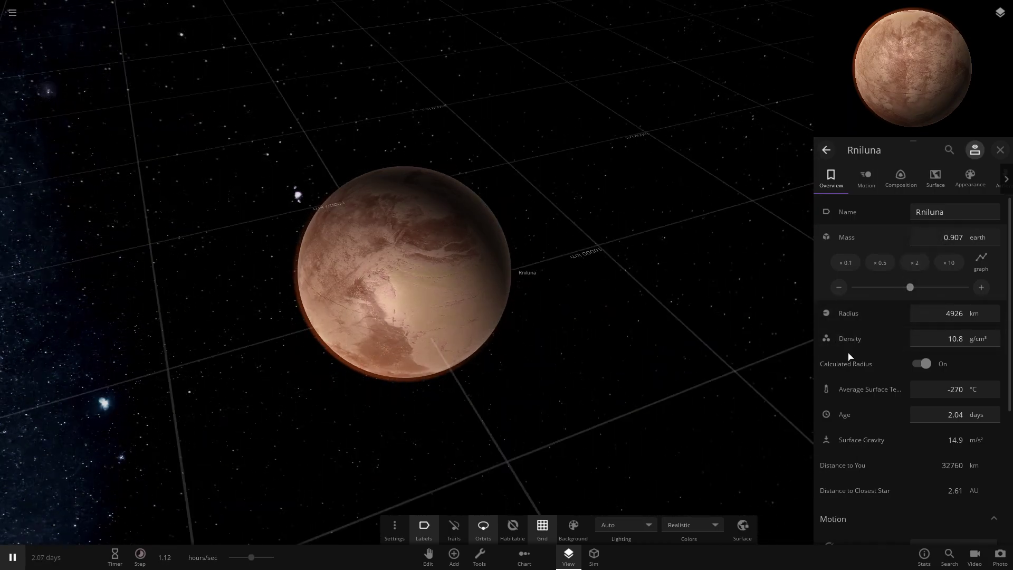
Step: Shorten the planet's rotational period to 19.2 hours by multiplying it by 0.1 and by 0.5, and close its properties
scroll(863, 410, down, 3)
click(855, 385)
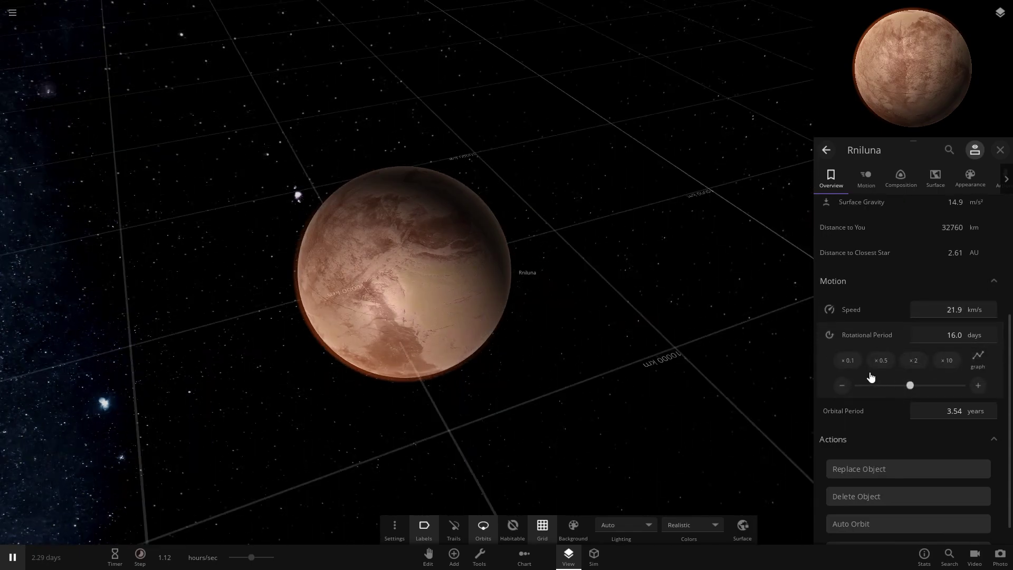
click(848, 360)
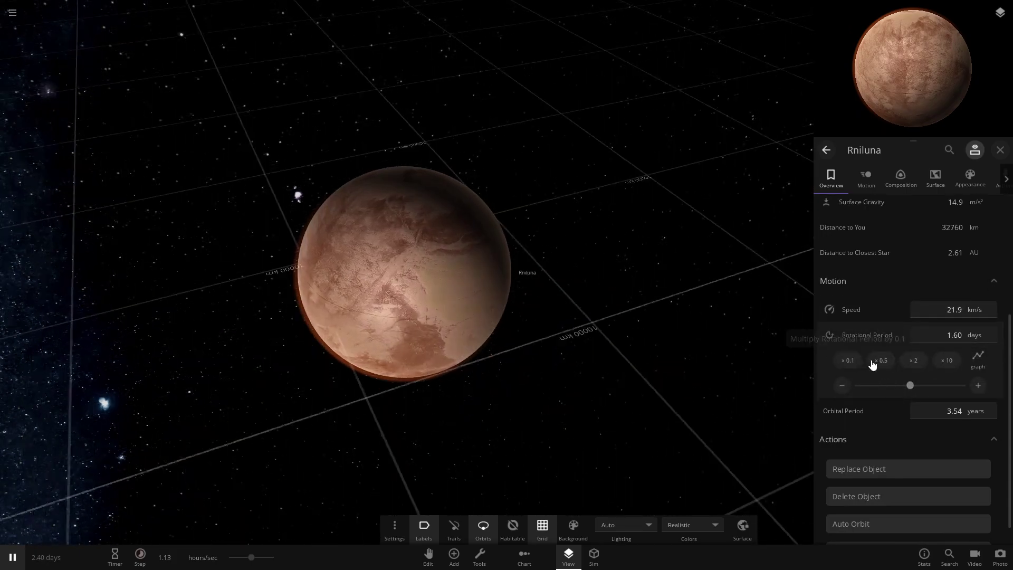
click(879, 361)
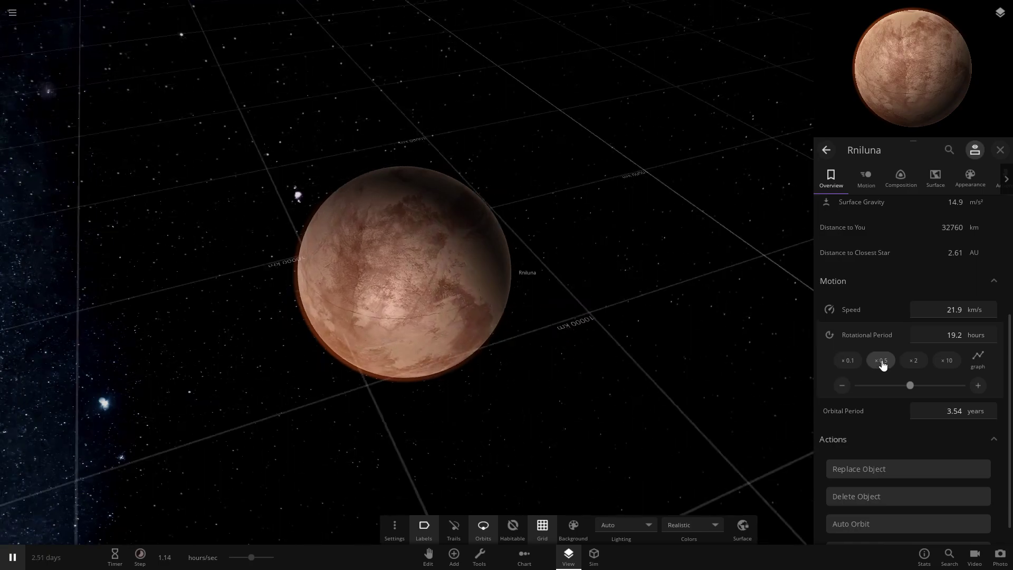
click(608, 398)
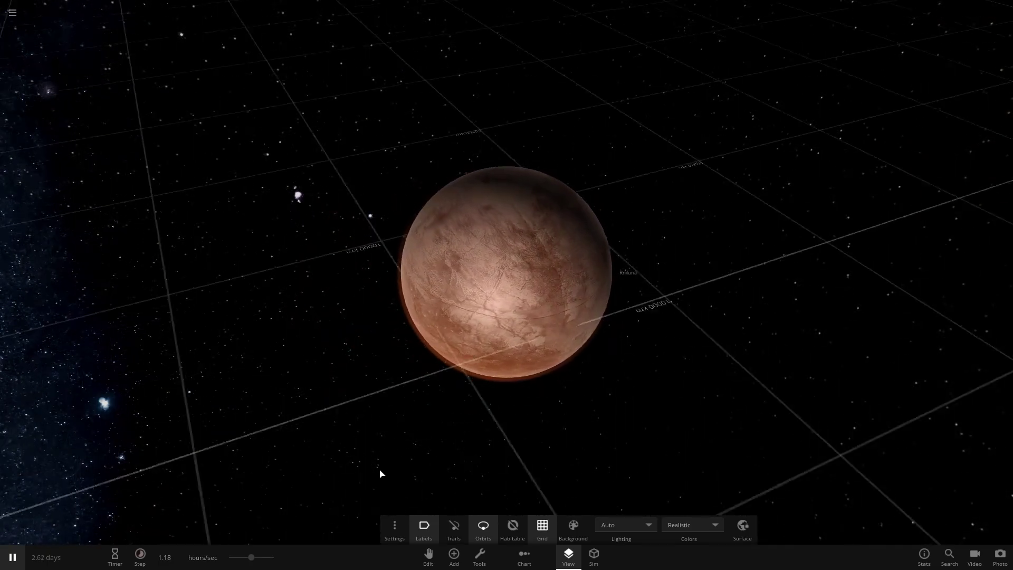
Step: Turn off the grid display around the planet
drag(380, 473, 436, 328)
click(549, 534)
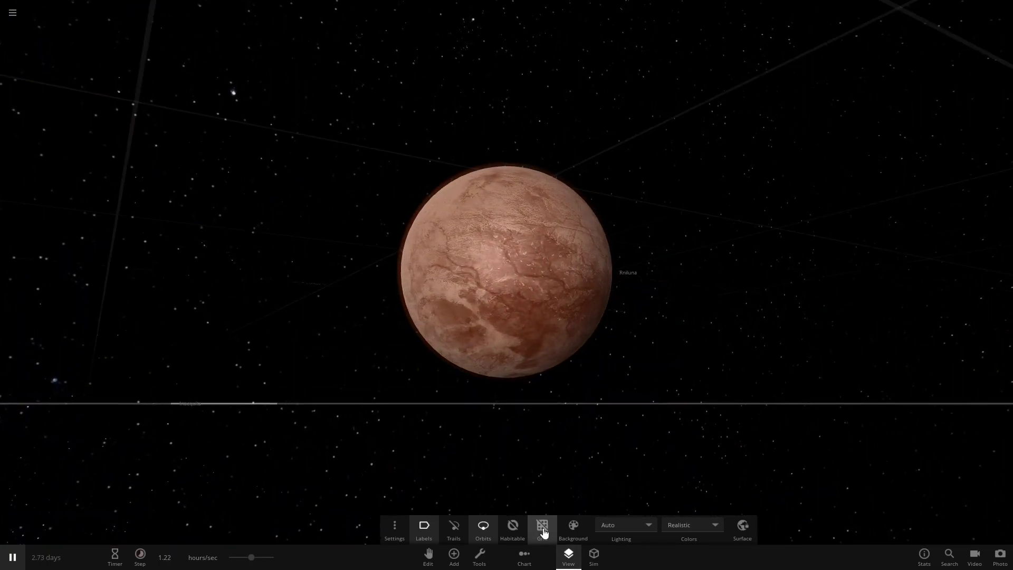
scroll(338, 309, down, 4)
drag(338, 310, 337, 533)
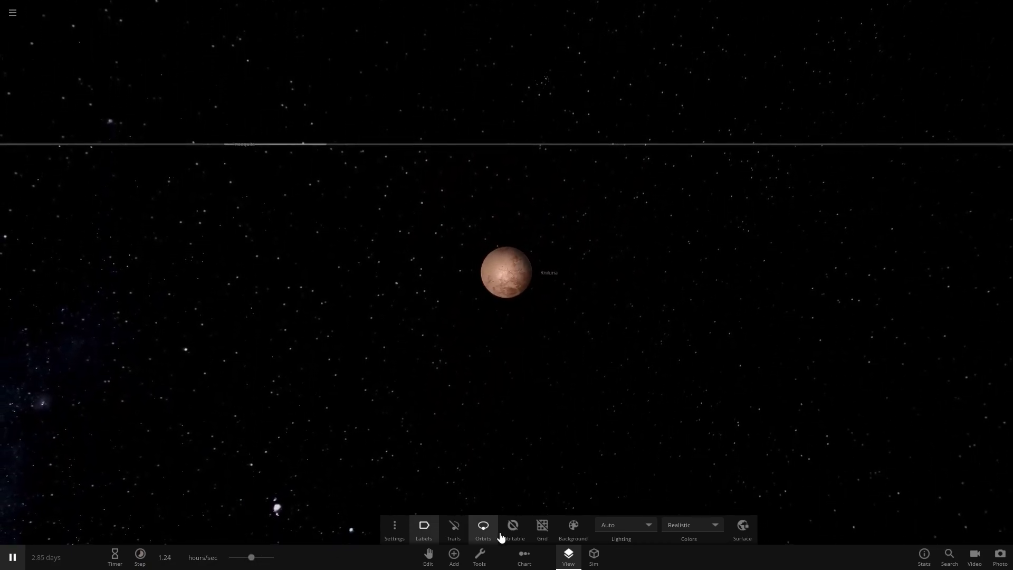
Step: Add a random moon on an inclined orbit about 253,000 km from the planet and focus the view on the moon
click(455, 556)
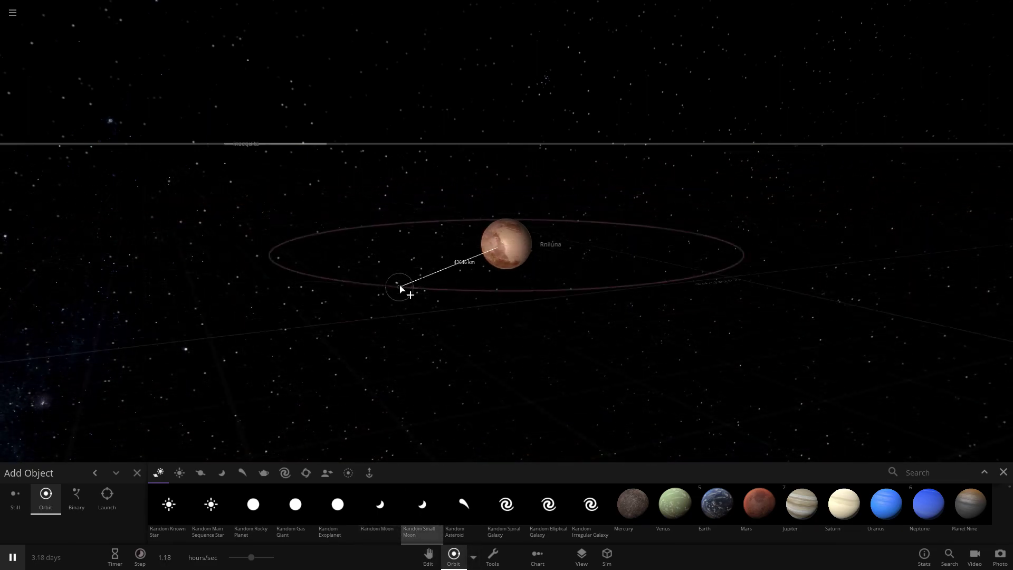
scroll(437, 309, up, 2)
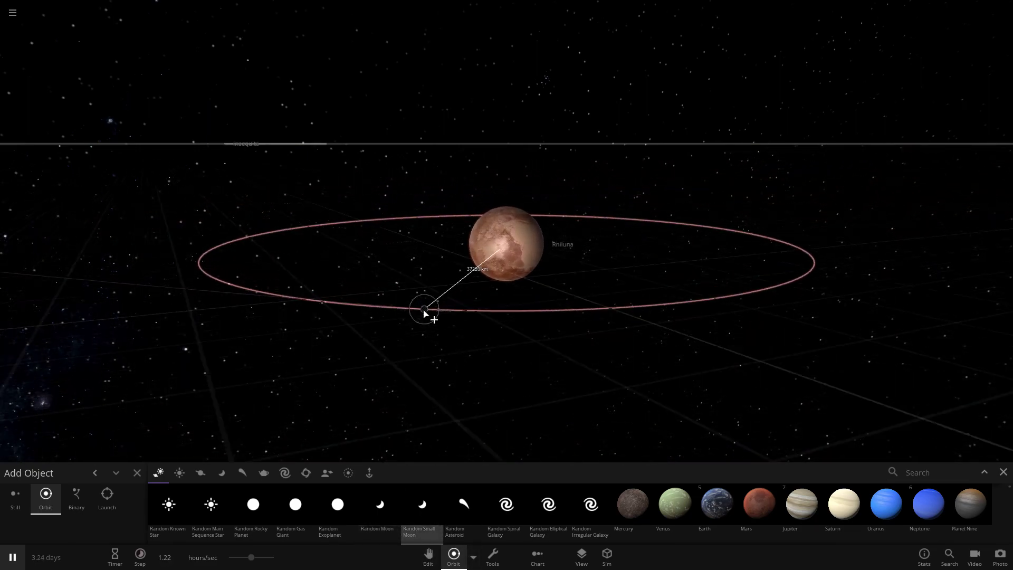
click(384, 518)
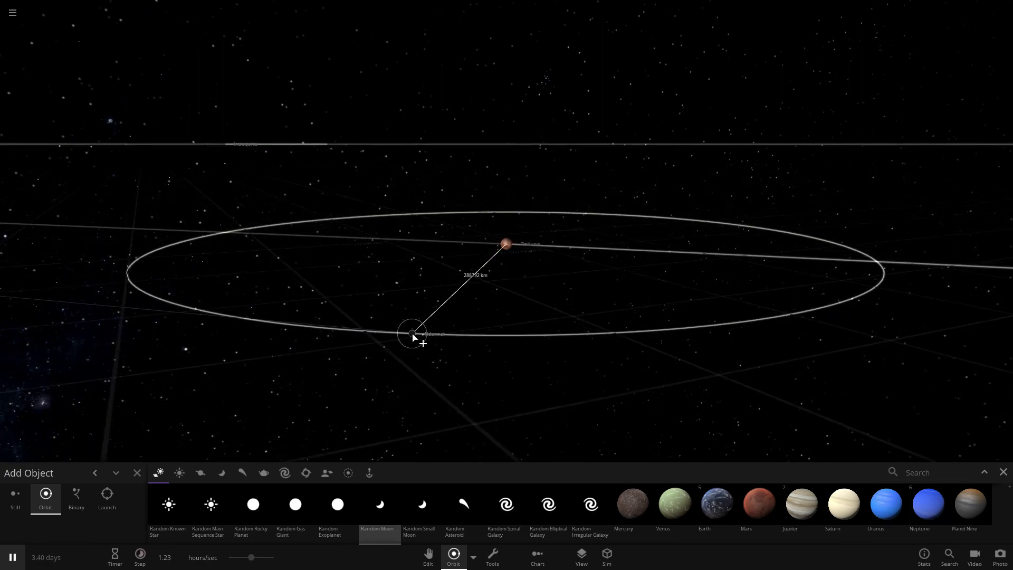
key(shift)
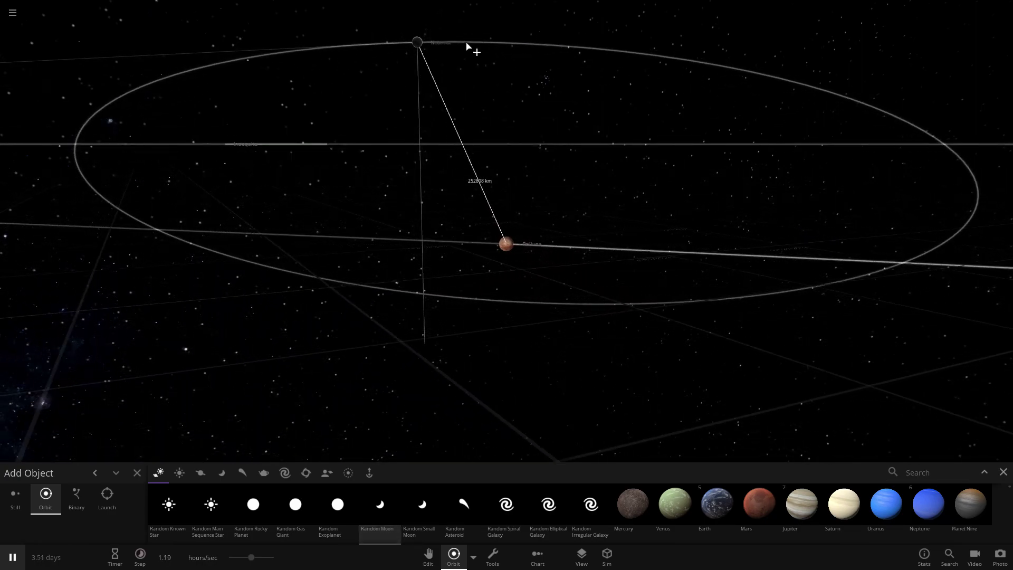
drag(466, 46, 468, 47)
click(1004, 472)
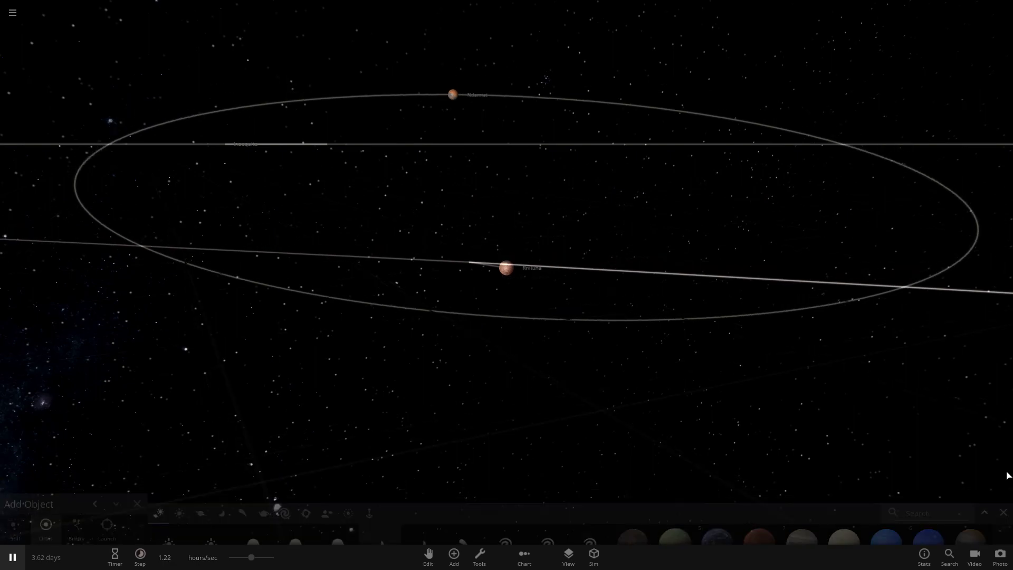
double_click(464, 106)
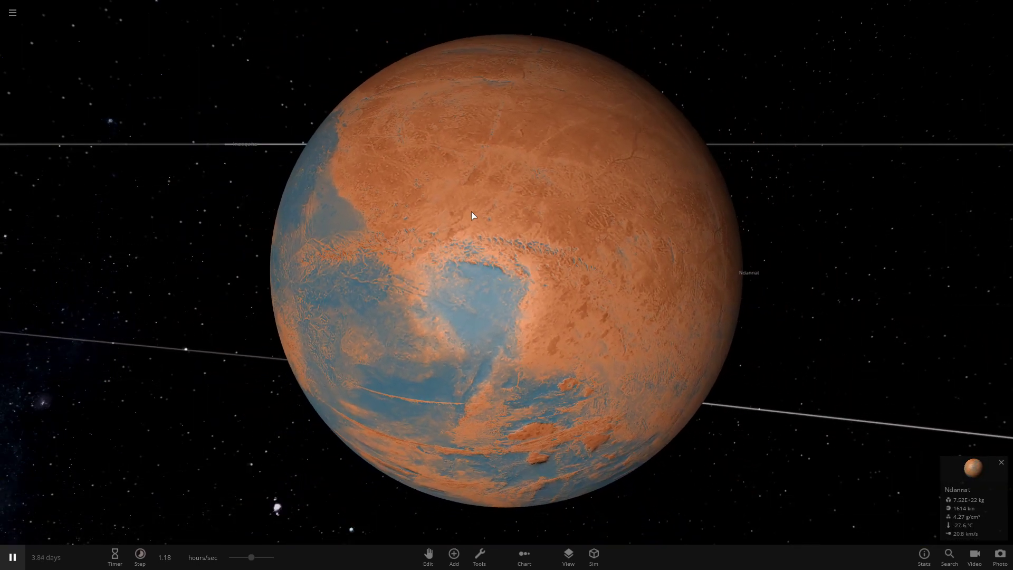
Step: Look over the moon, refocus the view on its parent planet Rniluna and open that planet's properties
drag(511, 267, 384, 277)
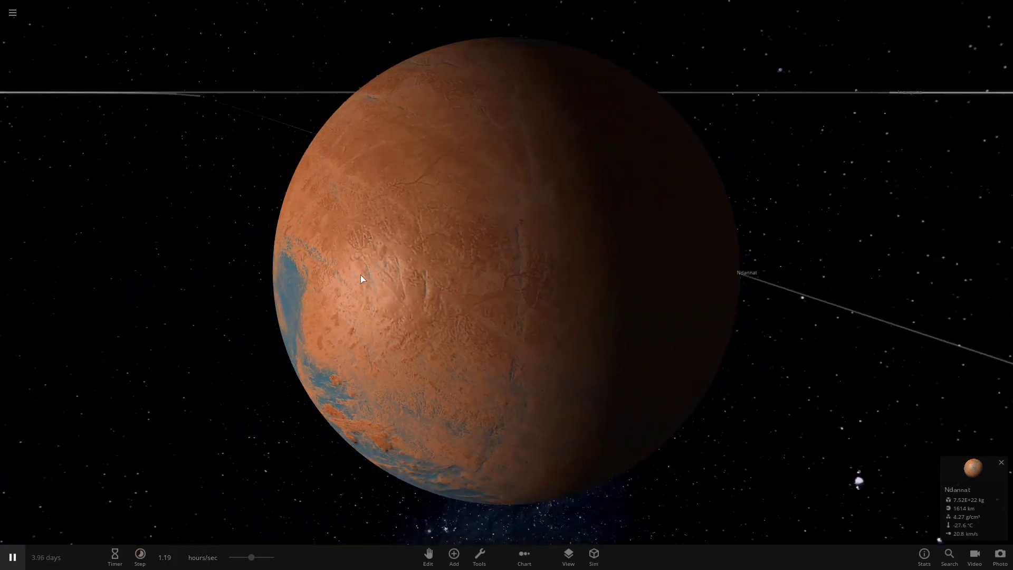
scroll(706, 308, down, 10)
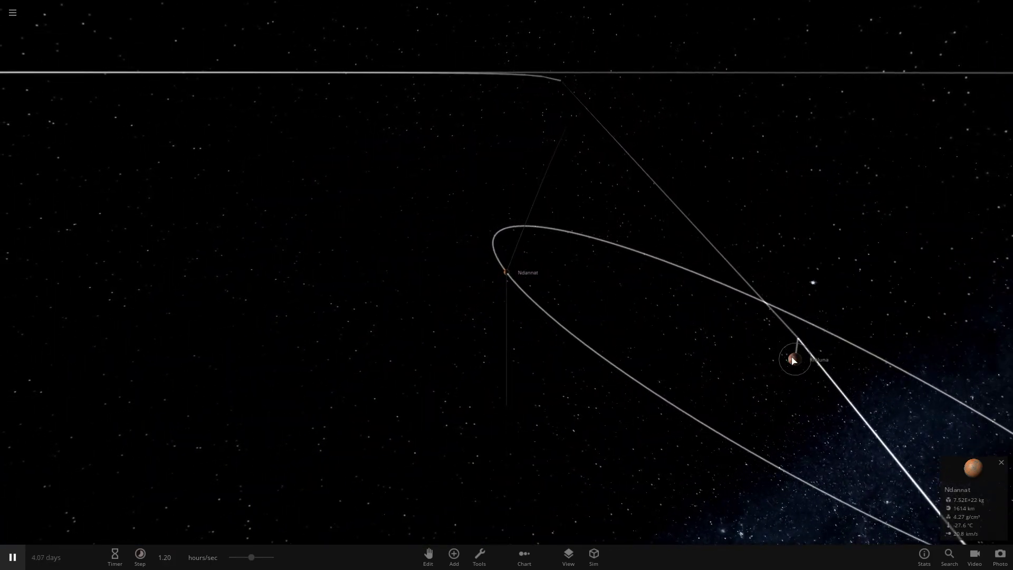
double_click(793, 360)
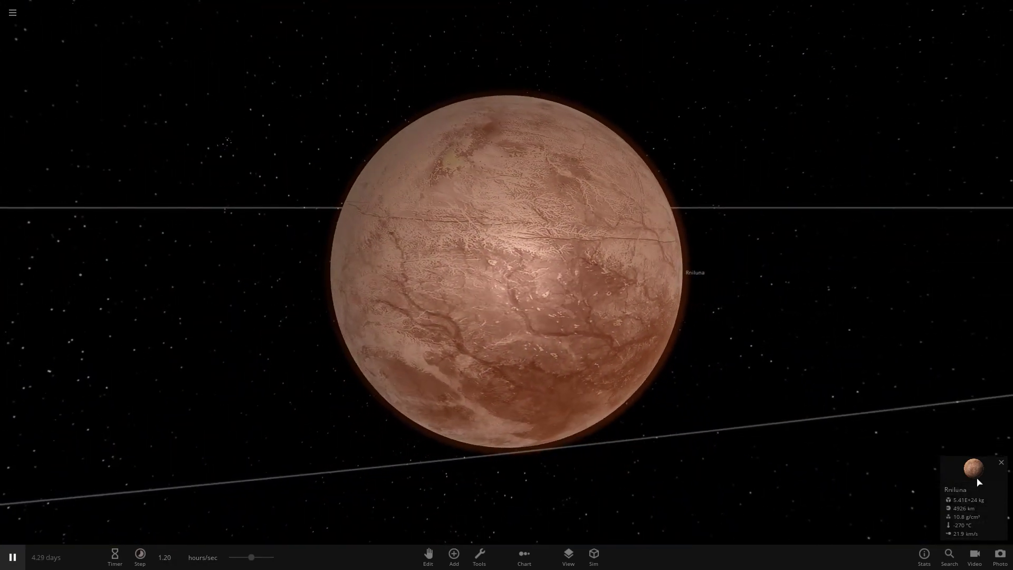
click(978, 481)
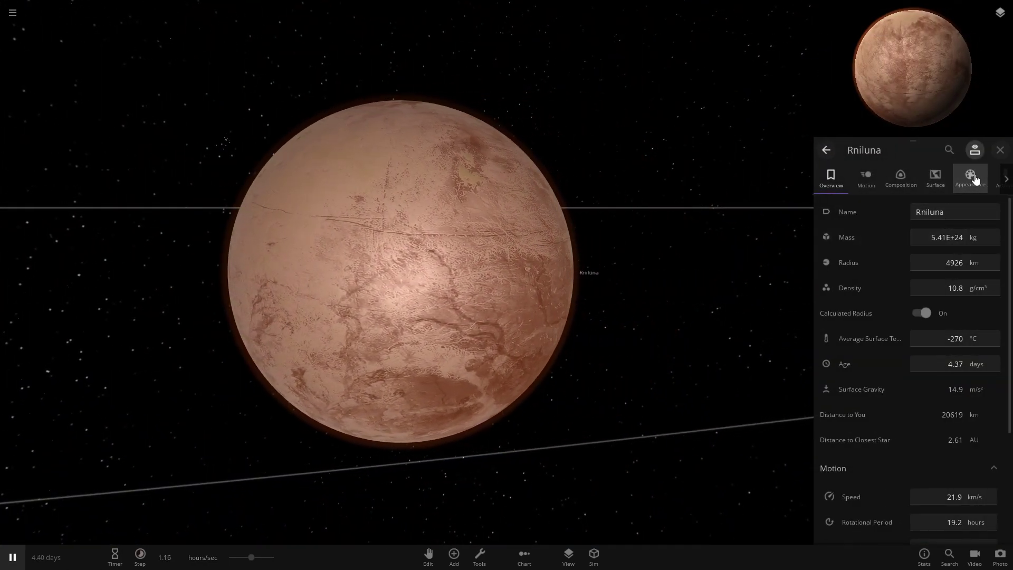
Step: Look through the planet's appearance, motion and composition properties, including the cumulative properties, comparisons and magnetic fields
click(975, 178)
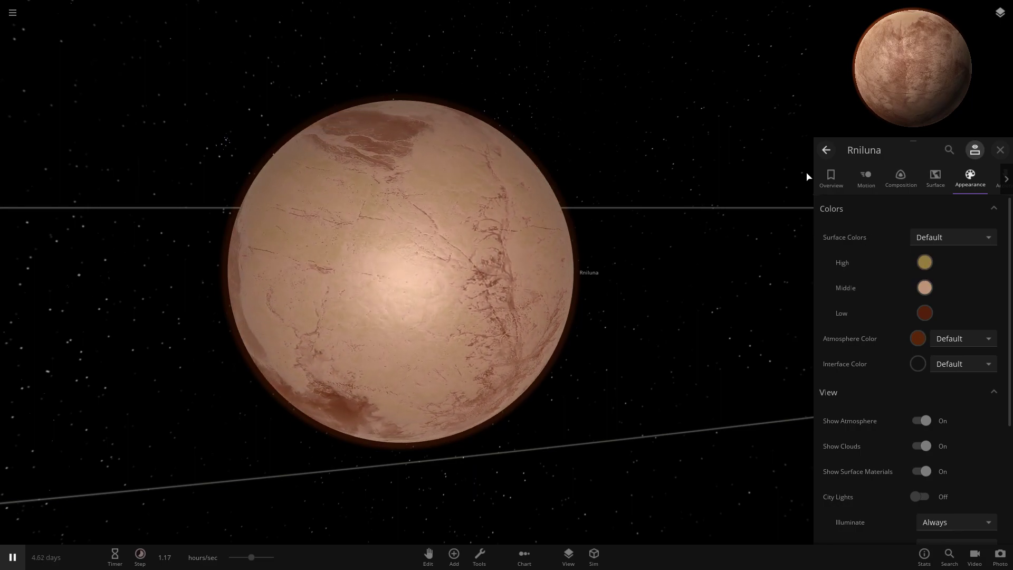
click(866, 178)
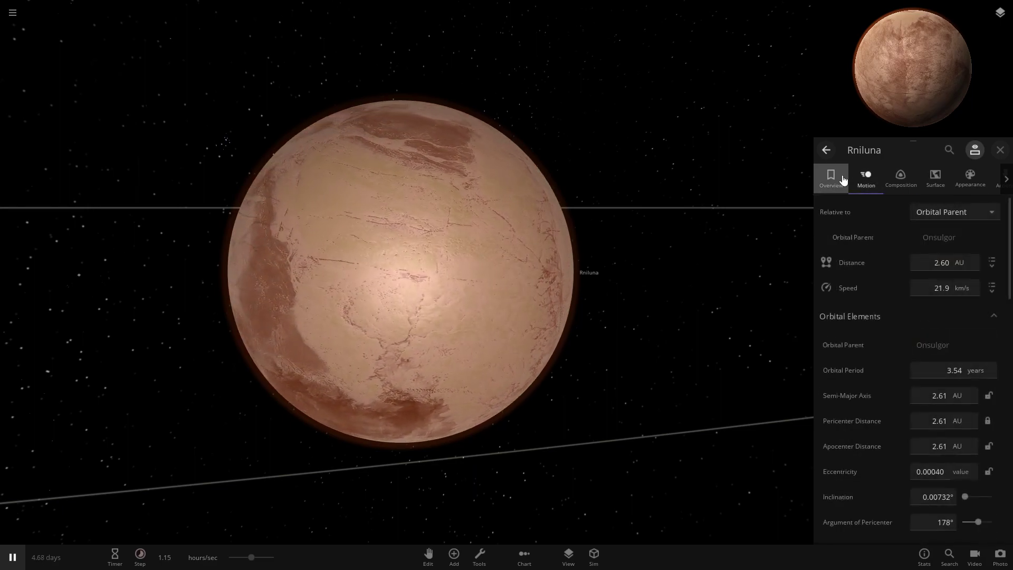
click(899, 178)
scroll(877, 252, down, 6)
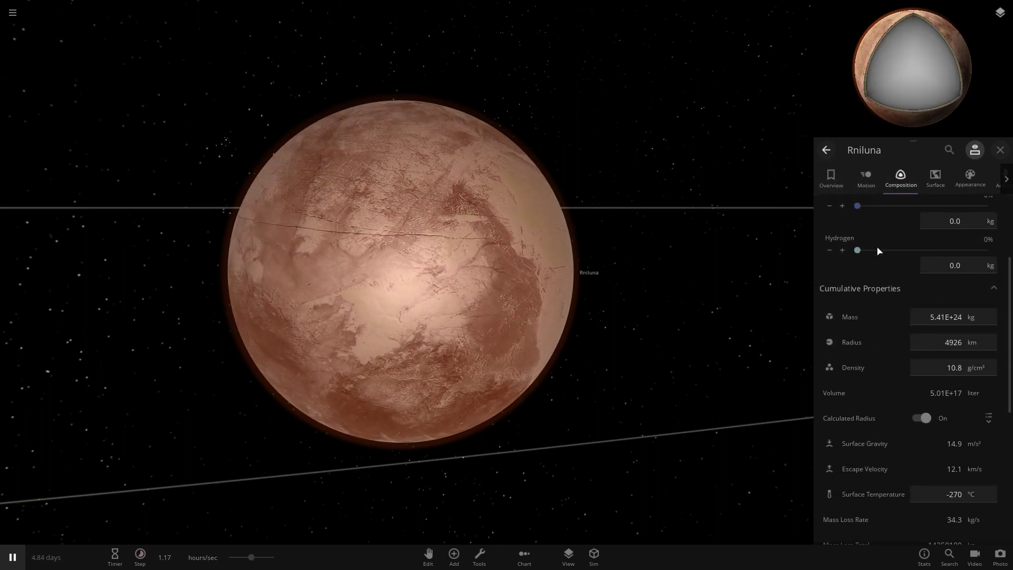
scroll(861, 283, down, 3)
scroll(871, 280, up, 5)
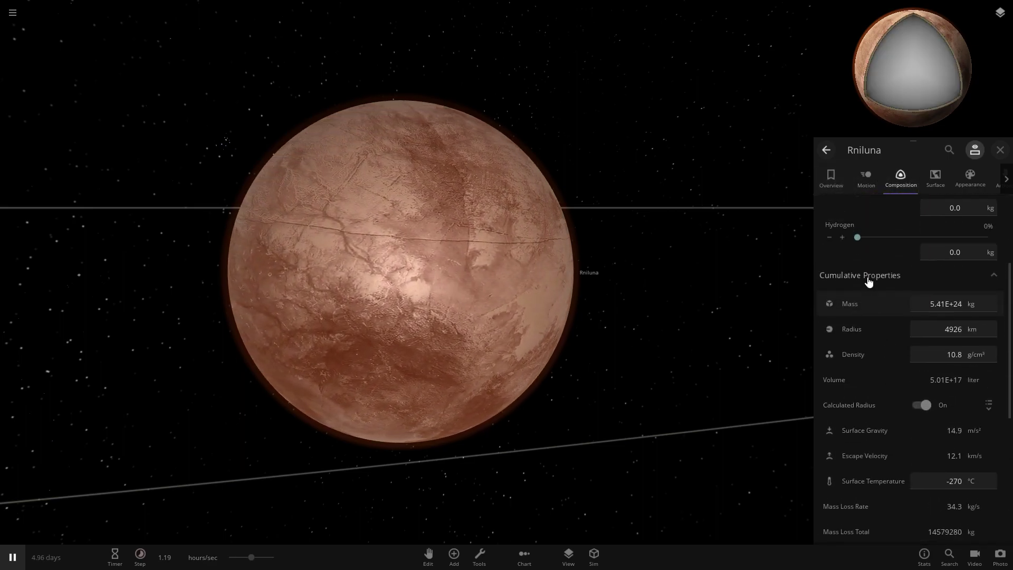
scroll(866, 268, down, 7)
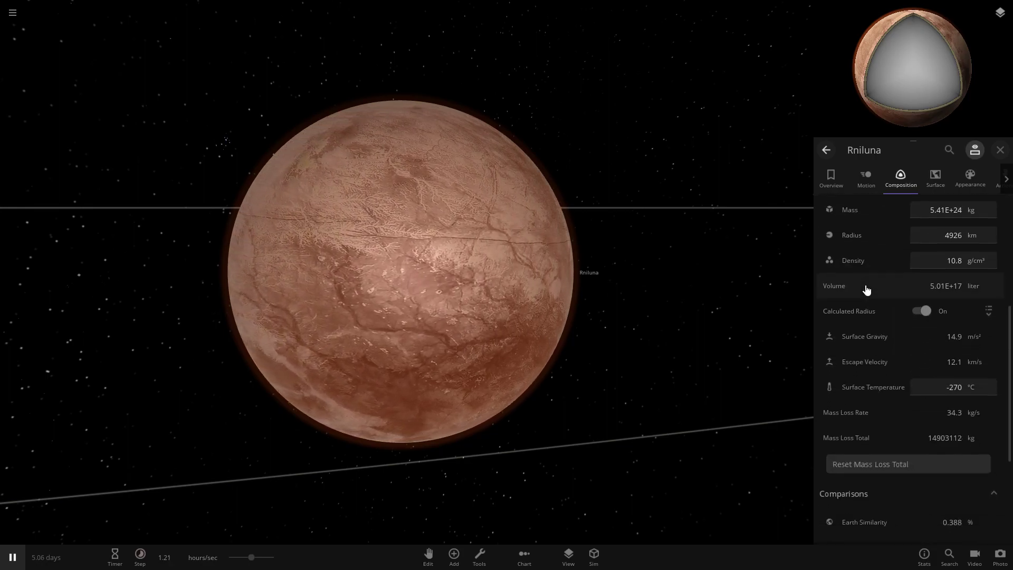
scroll(866, 289, down, 1)
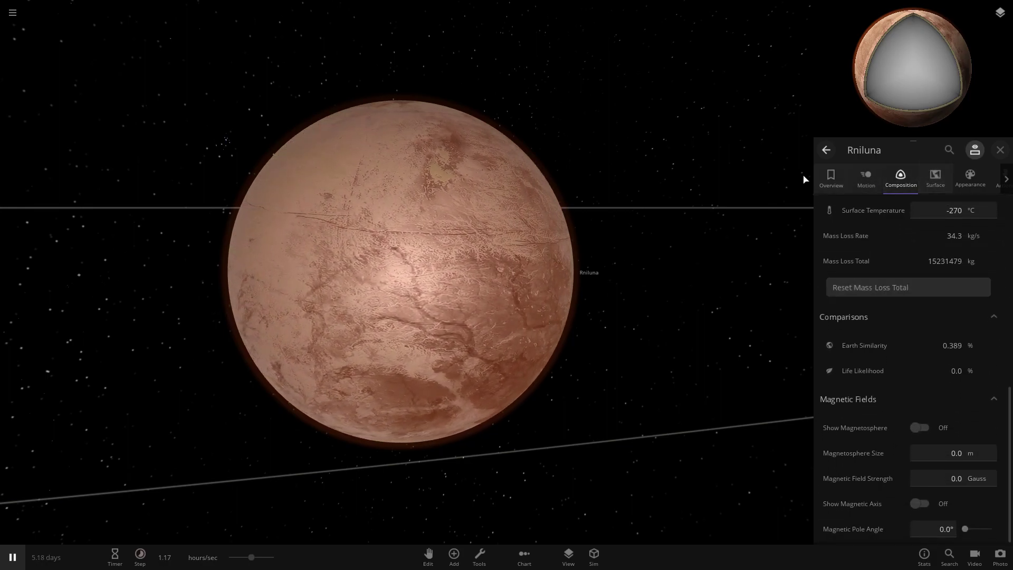
scroll(855, 317, up, 8)
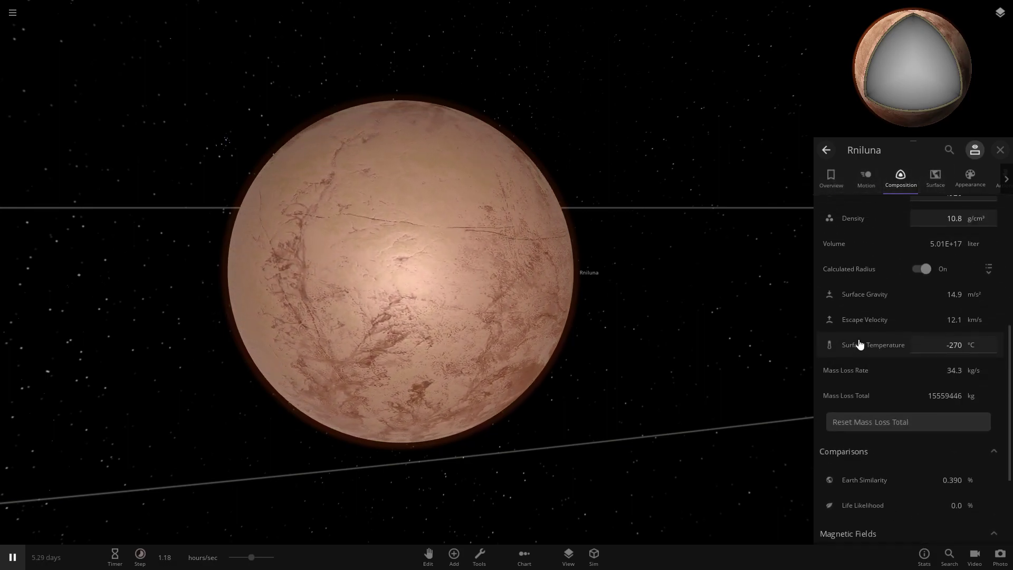
Step: Change the planet's surface pressure unit to atm and raise the pressure to 1.26 atm by doubling it twice
click(940, 182)
scroll(847, 271, down, 7)
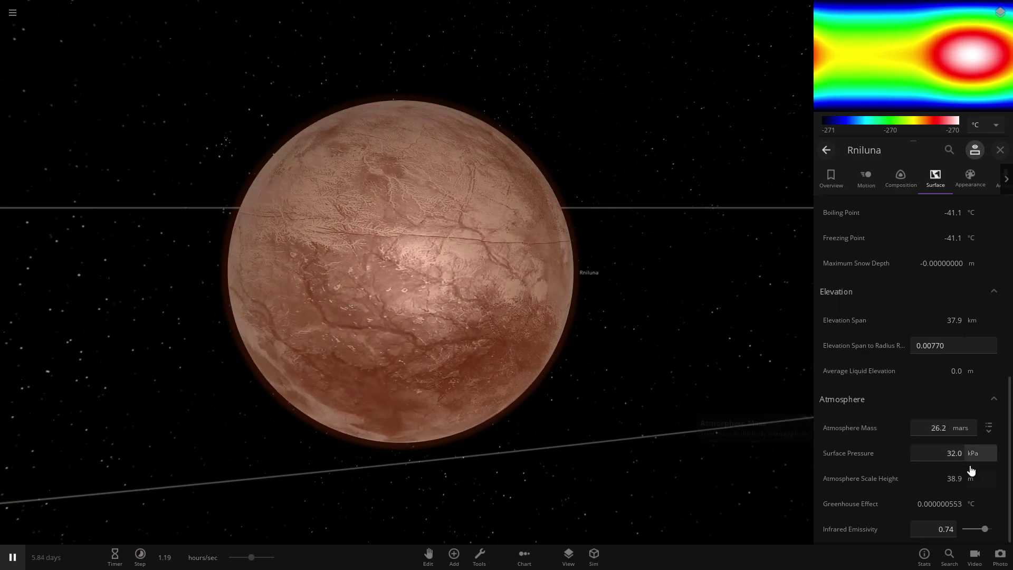
click(975, 454)
click(976, 406)
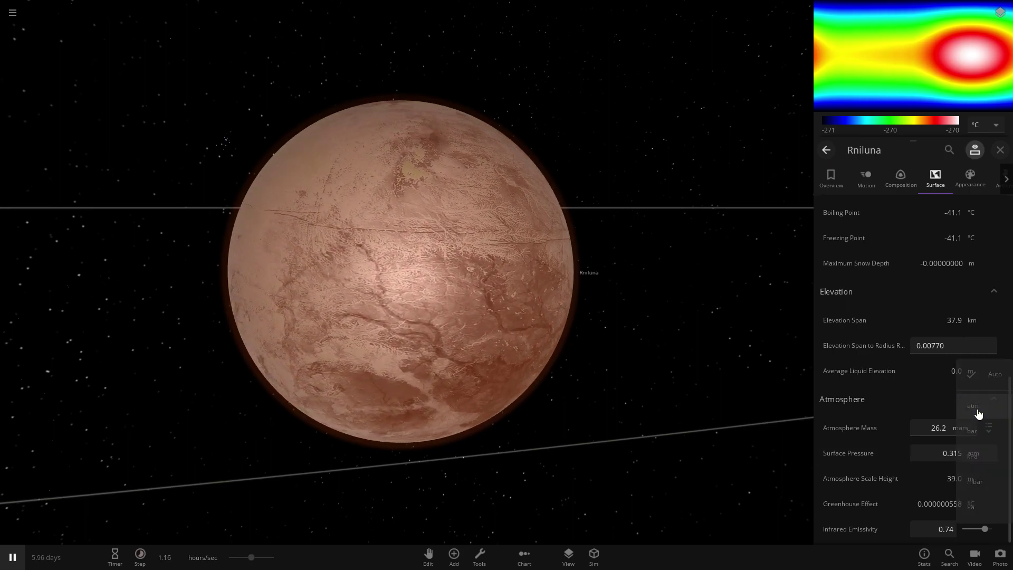
click(841, 455)
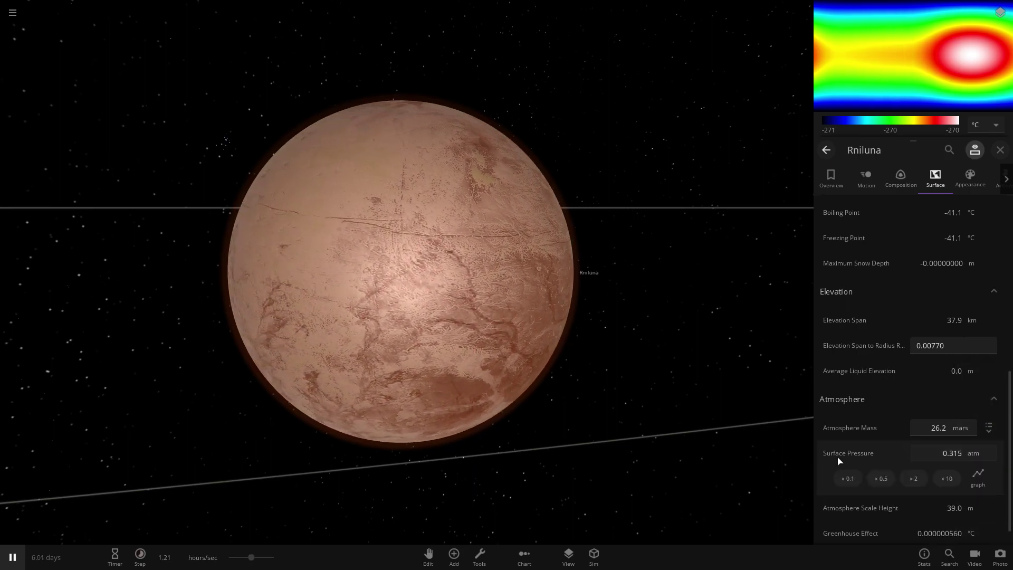
click(913, 479)
click(916, 480)
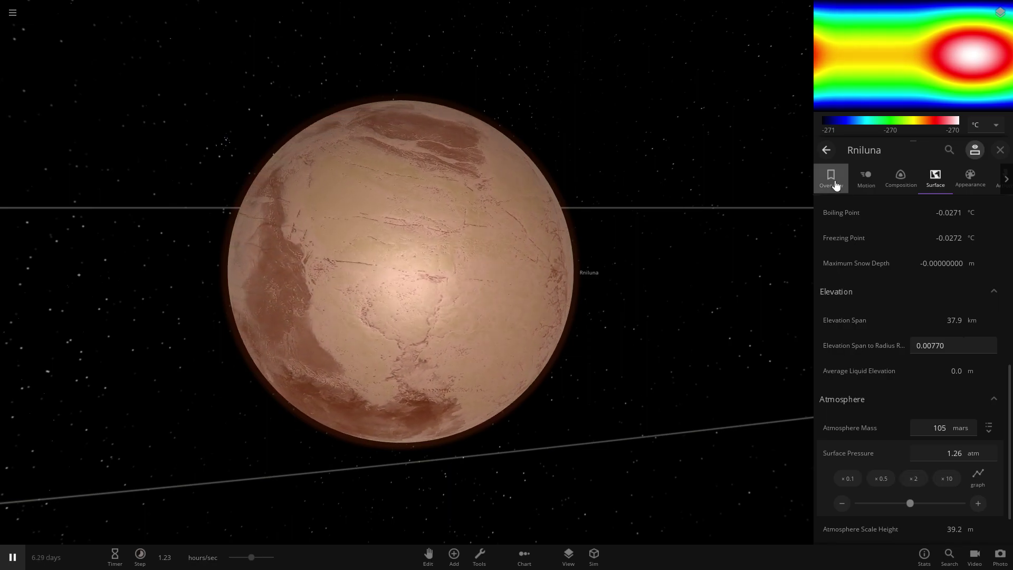
Step: Run the simulation at about 3 months per second until about 70 years, and slow it to about 4 hours per second
drag(256, 559, 292, 559)
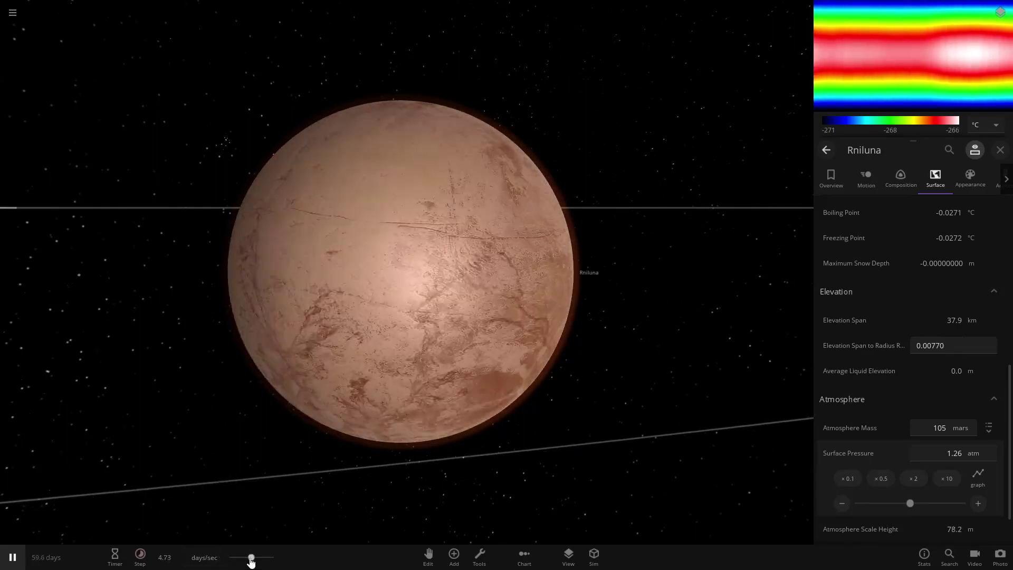
drag(251, 558, 293, 553)
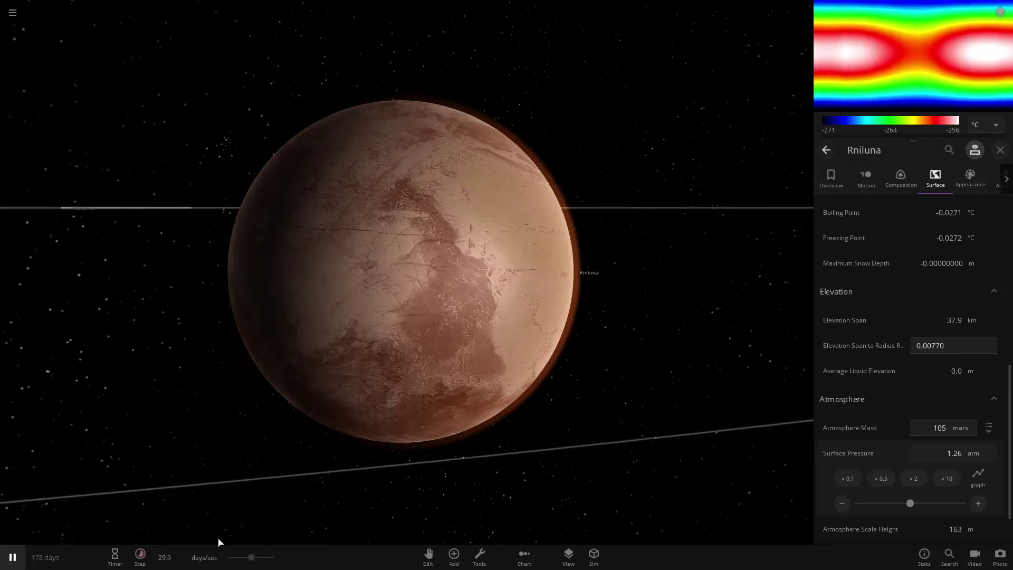
drag(250, 558, 187, 558)
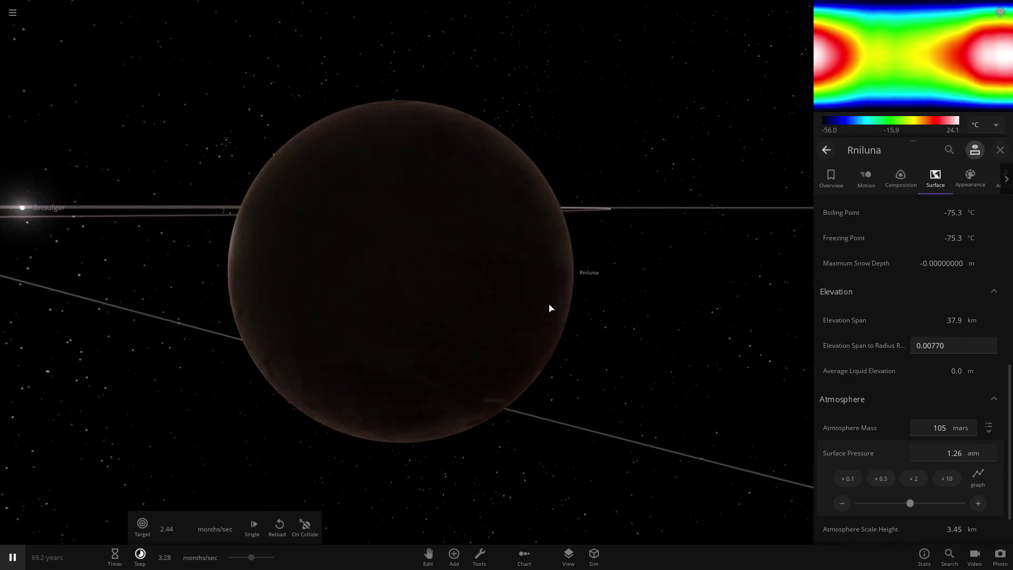
drag(191, 337, 199, 559)
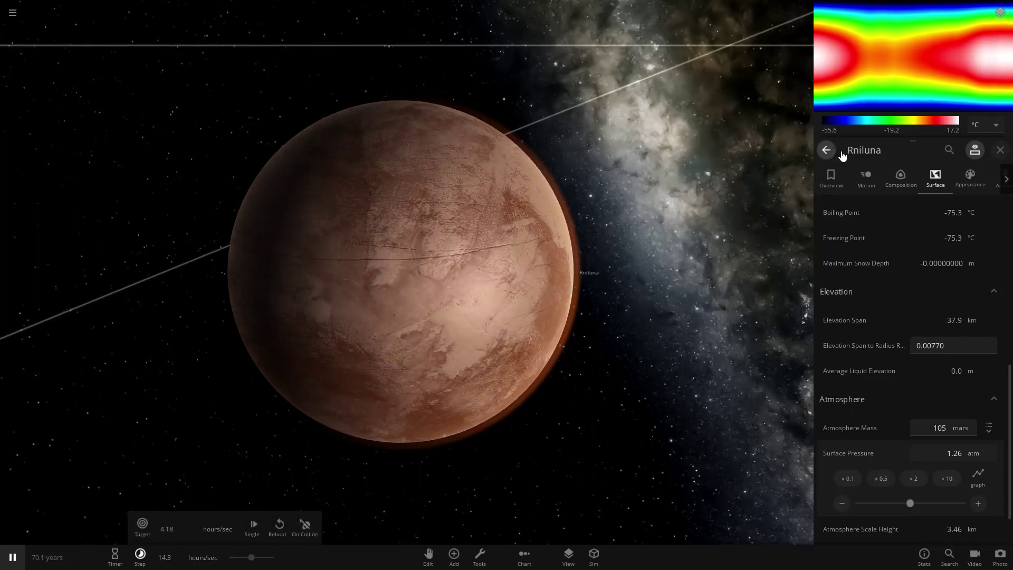
Step: Add 0.0001% water to the planet's composition and slow the simulation to about 24 minutes per second
click(901, 178)
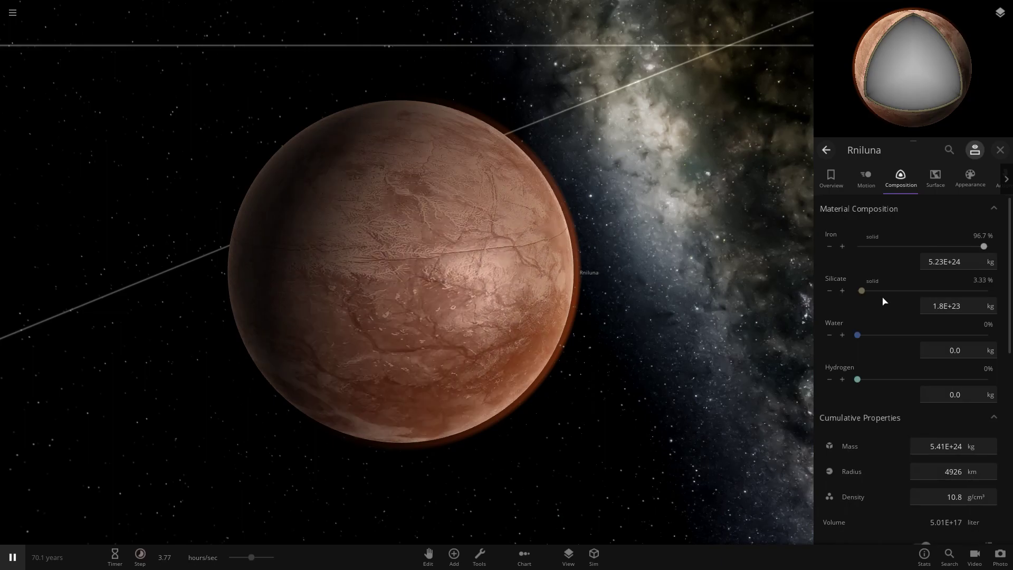
click(843, 336)
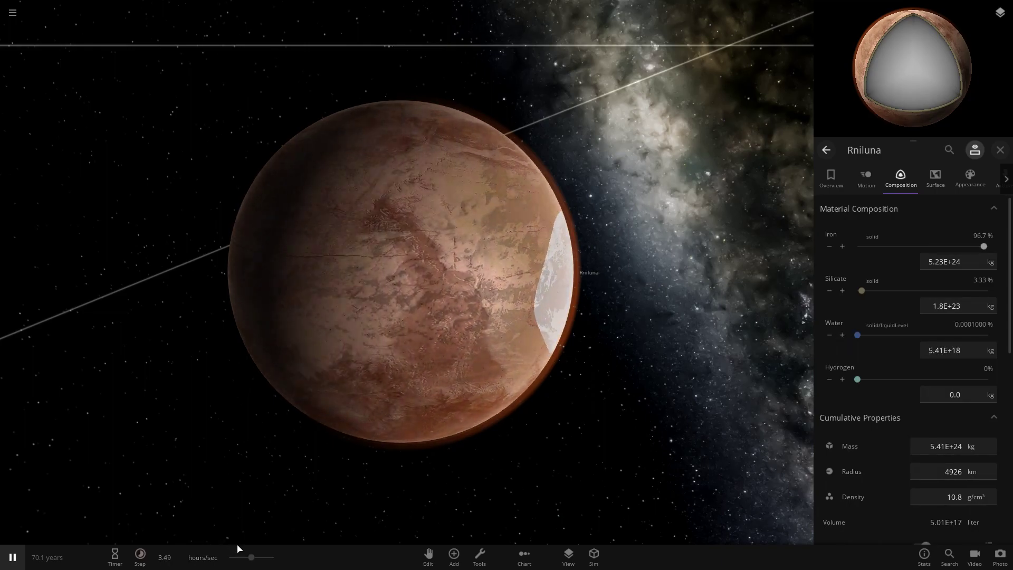
drag(242, 556, 205, 561)
drag(546, 321, 71, 297)
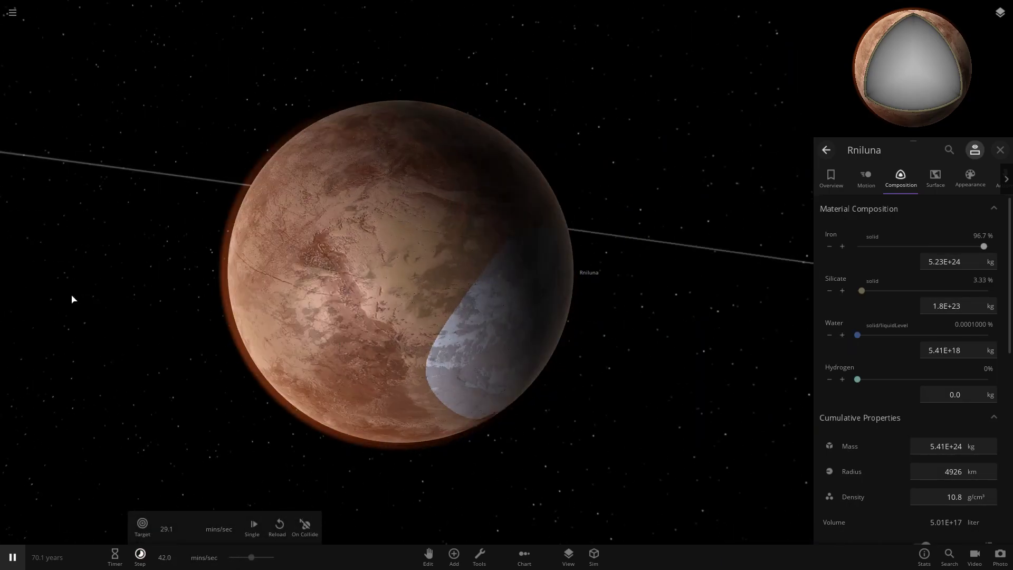
scroll(250, 296, up, 5)
scroll(420, 186, down, 4)
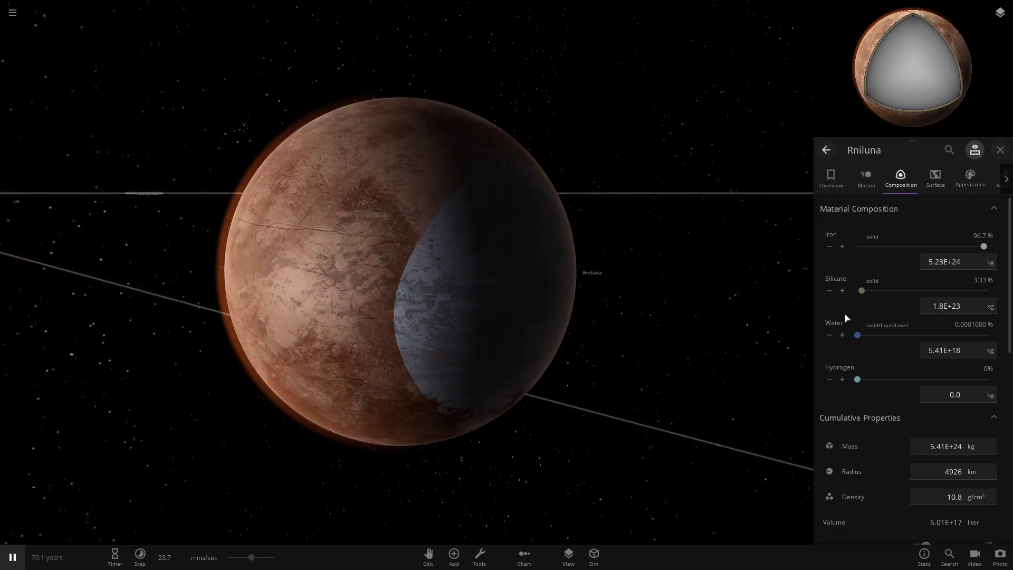
Step: Increase the water share in the planet's composition to 0.00061%
click(846, 337)
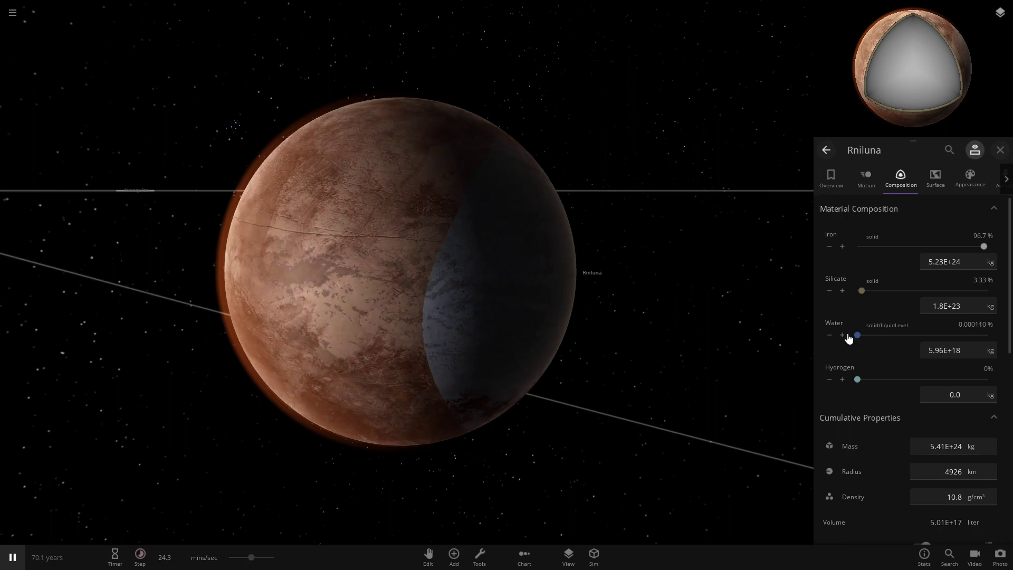
click(846, 337)
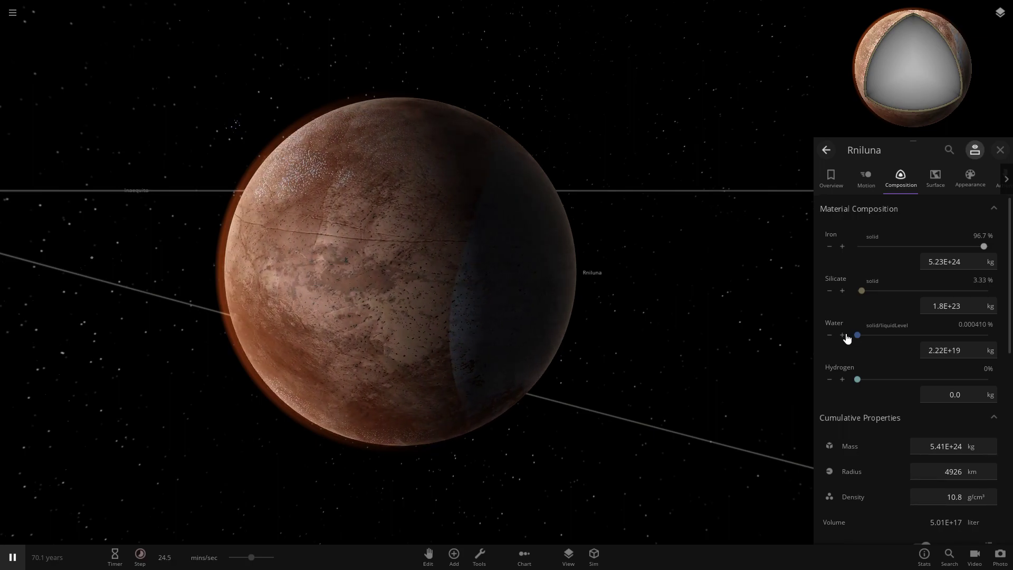
scroll(329, 234, up, 5)
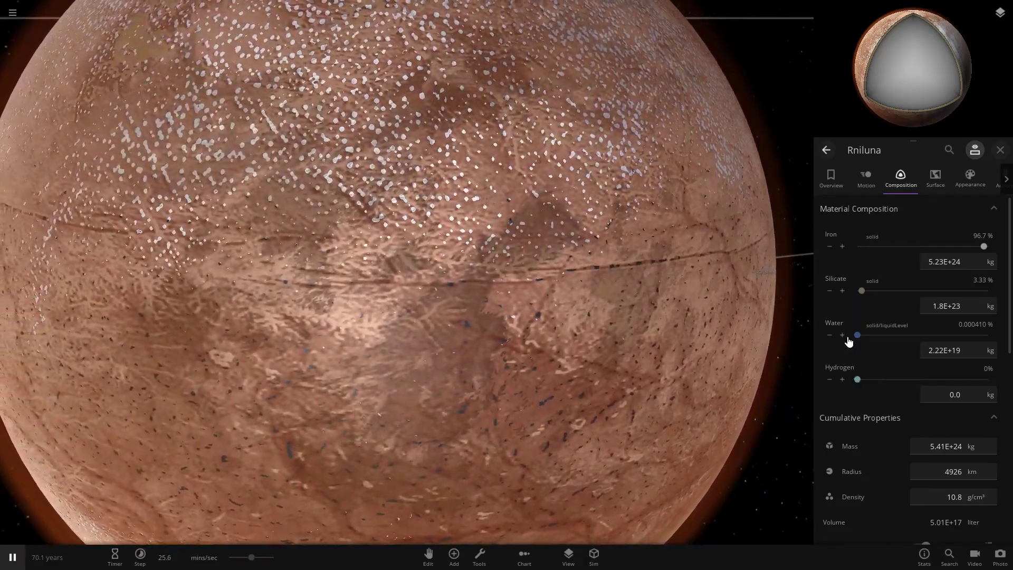
click(846, 337)
click(846, 338)
scroll(296, 311, down, 5)
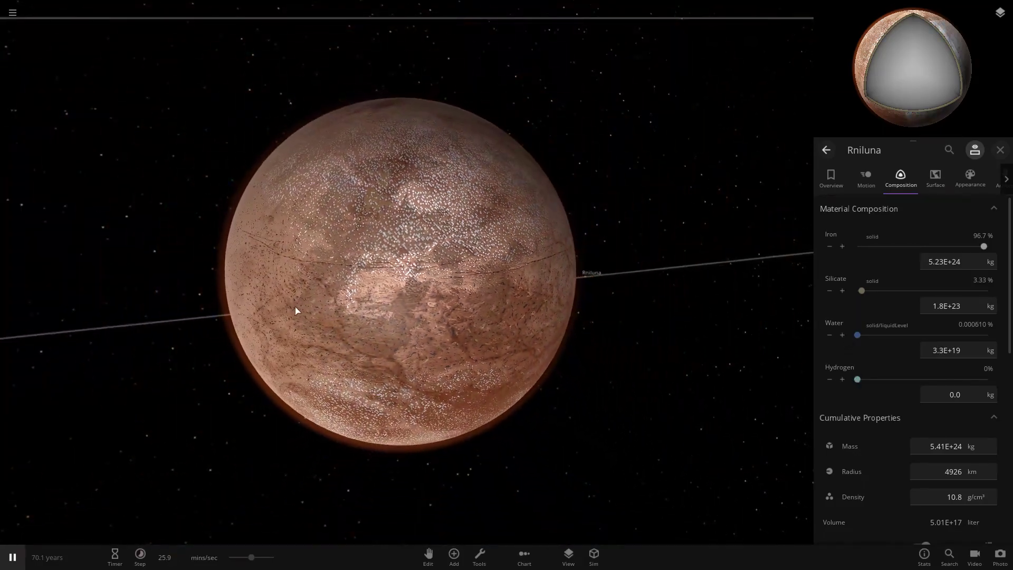
Step: Examine the water and ice distribution on the planet from several angles and check its surface properties
drag(295, 310, 364, 276)
scroll(295, 264, up, 5)
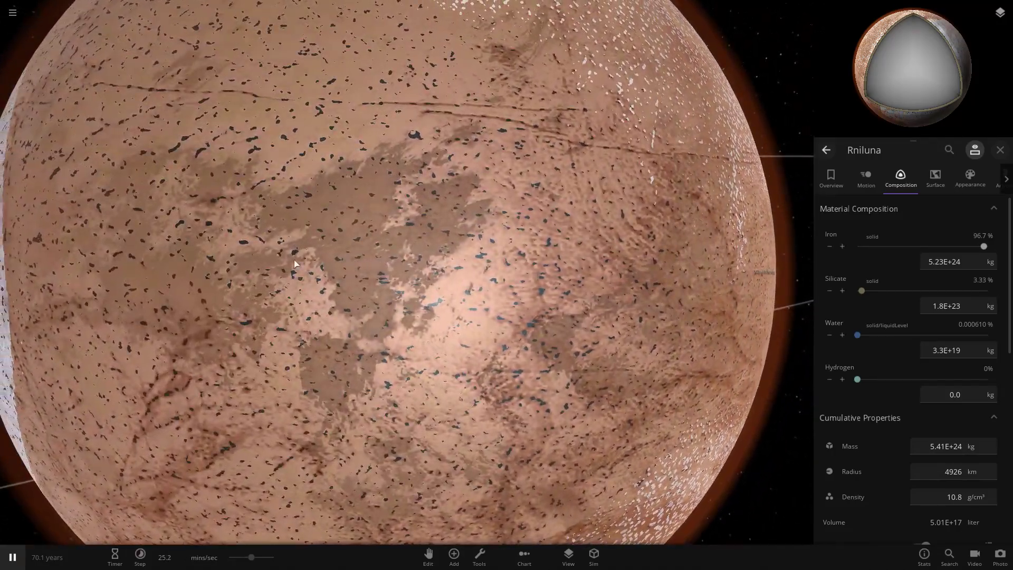
mouse_move(294, 264)
mouse_down()
mouse_move(355, 287)
mouse_move(446, 290)
mouse_move(321, 287)
mouse_move(287, 262)
mouse_up()
scroll(288, 263, down, 5)
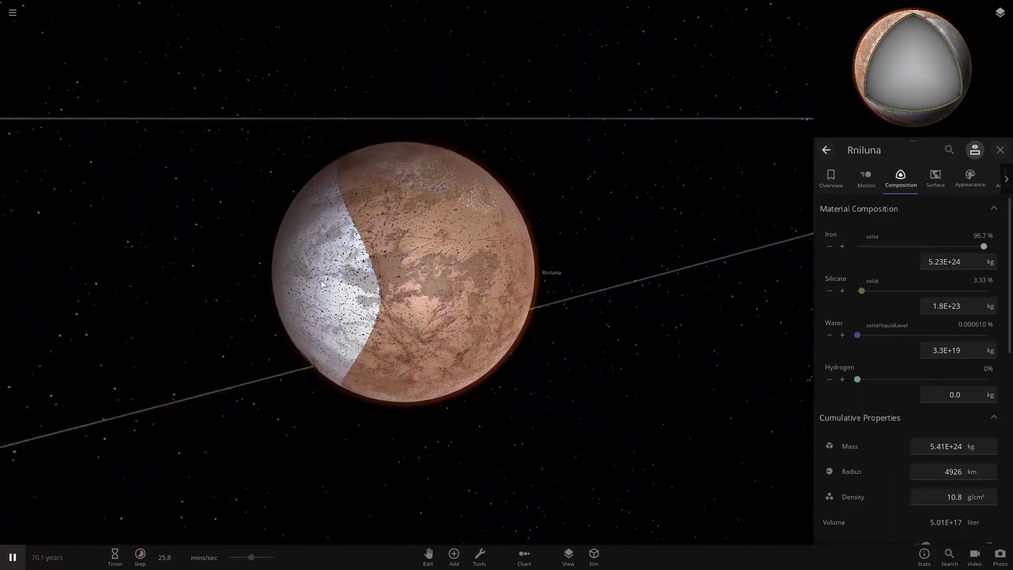
scroll(288, 290, up, 3)
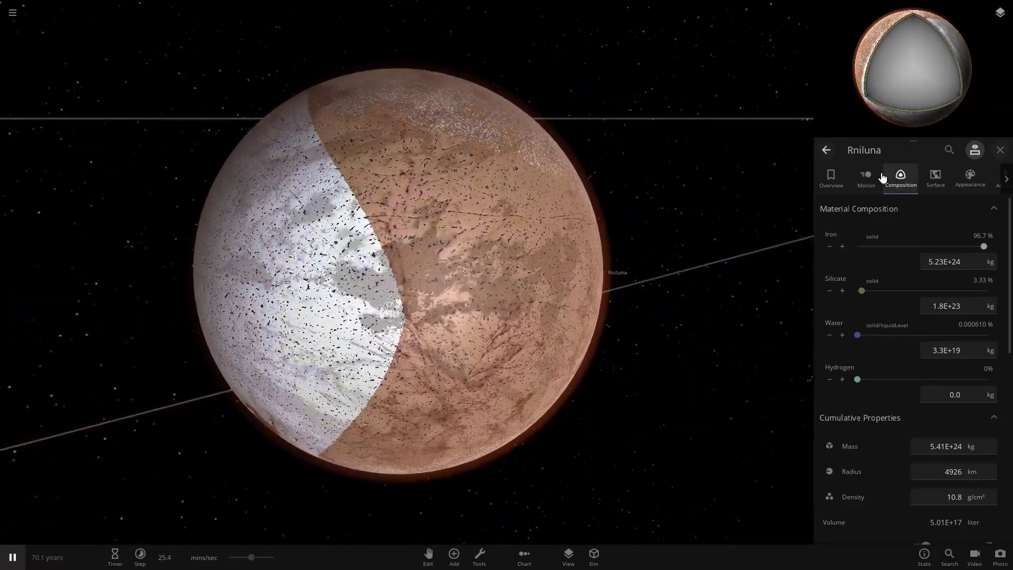
click(934, 178)
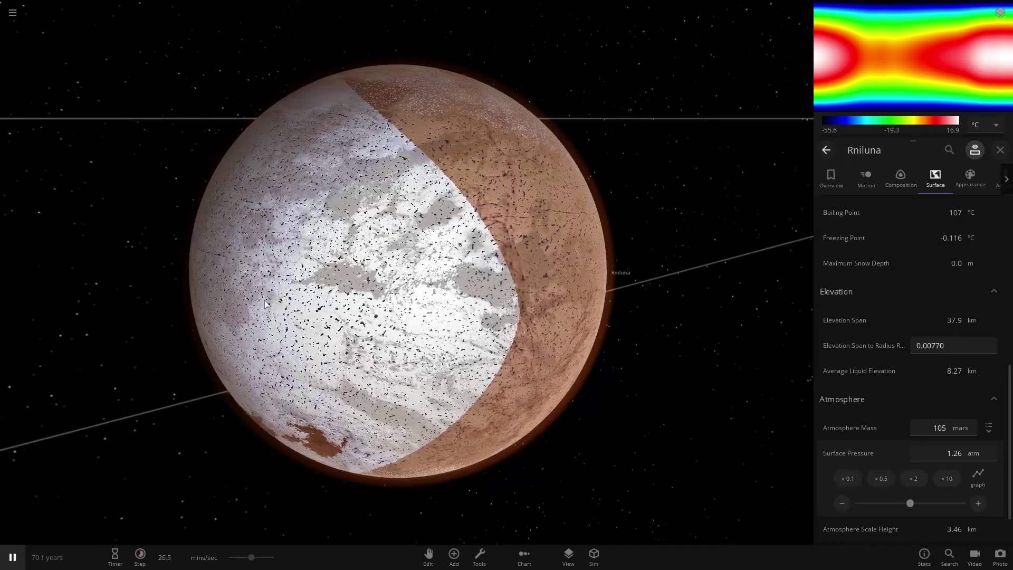
drag(266, 316, 327, 228)
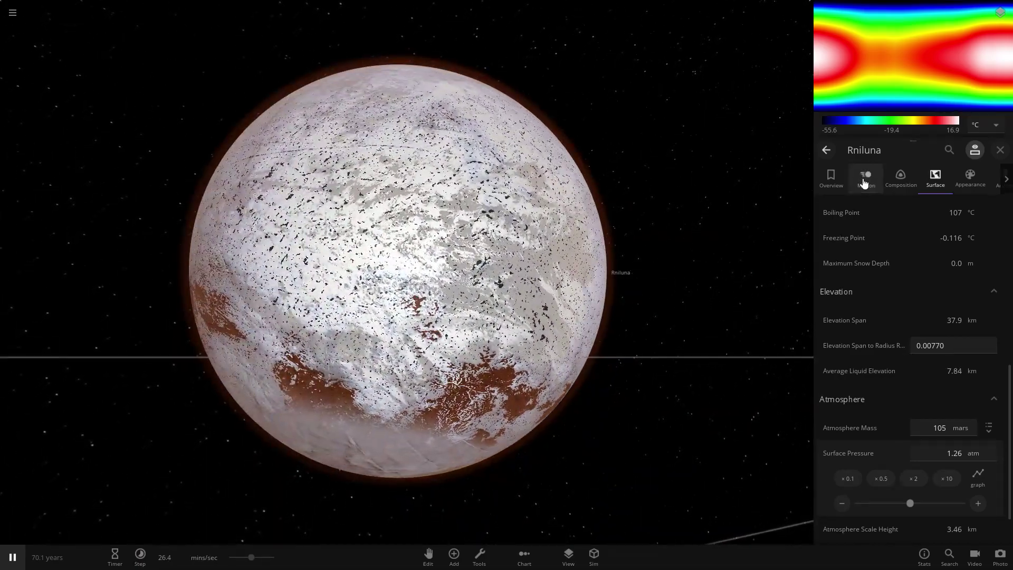
Step: Set the planet's obliquity to 19.0° relative to its orbital plane and display its surface temperature properties
click(866, 178)
scroll(832, 327, down, 6)
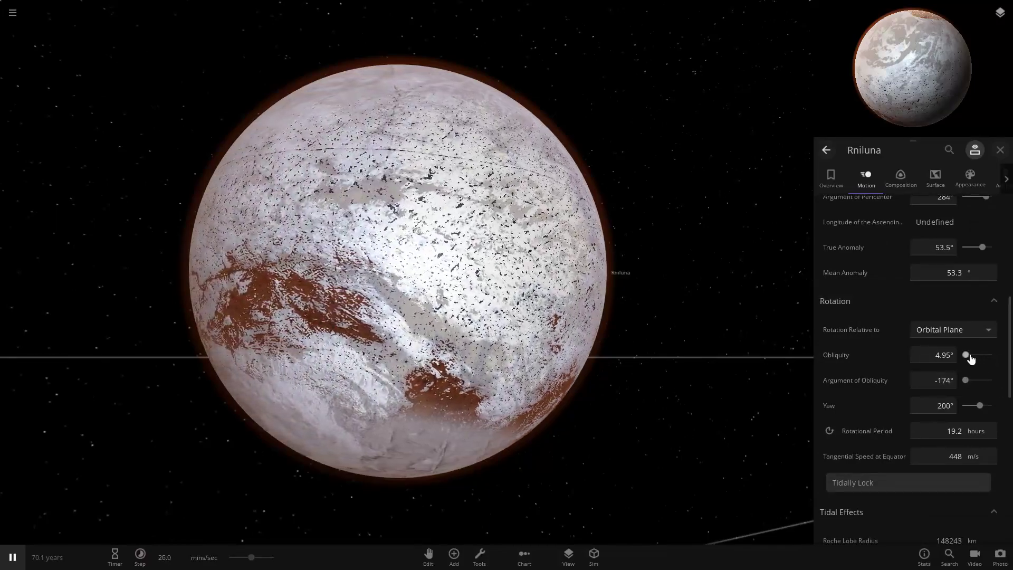
drag(968, 355, 973, 358)
drag(372, 317, 391, 344)
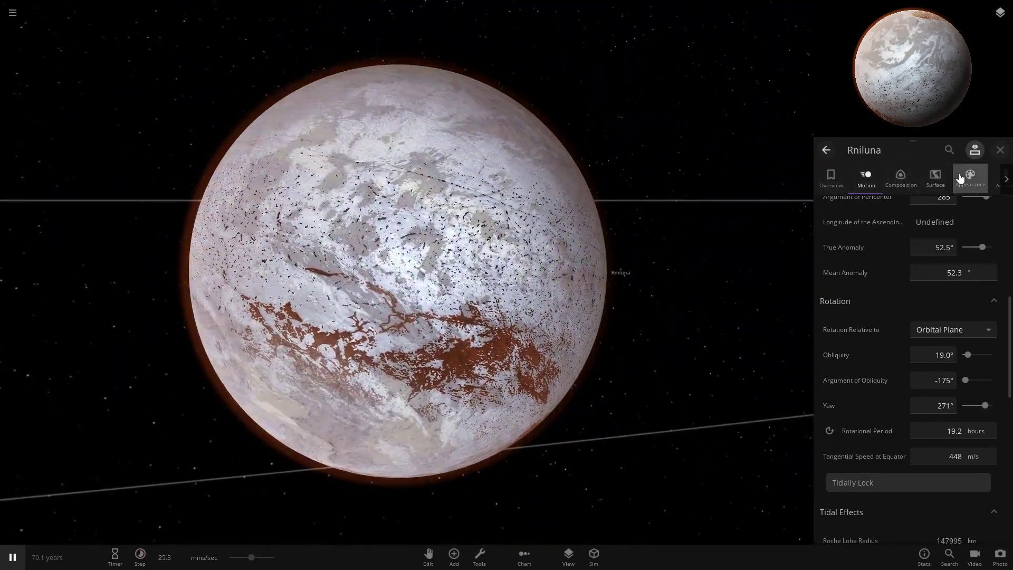
click(933, 179)
scroll(862, 283, up, 5)
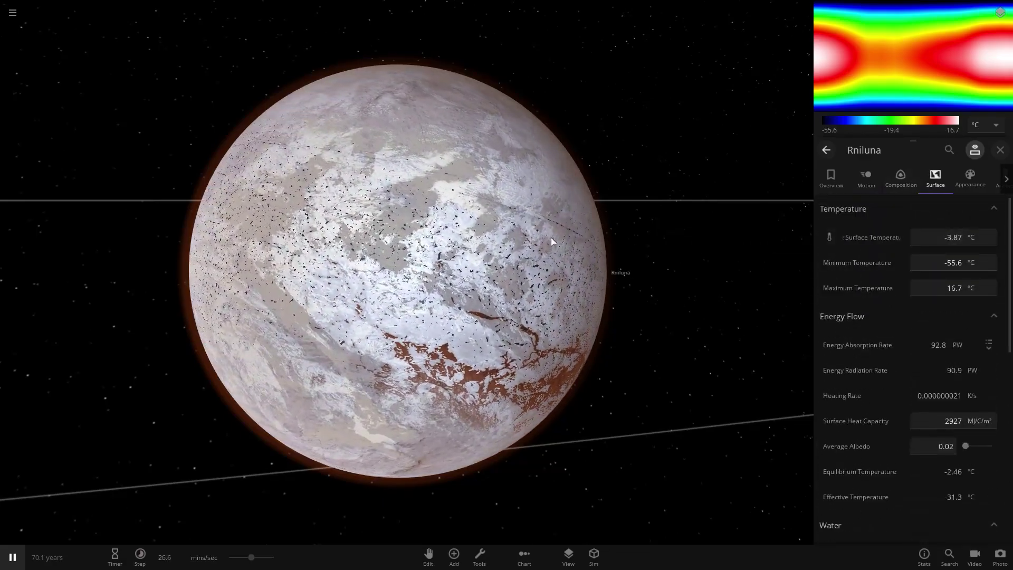
Step: Turn on the planet's city lights and randomize their procedural light map seed to 47368
click(974, 178)
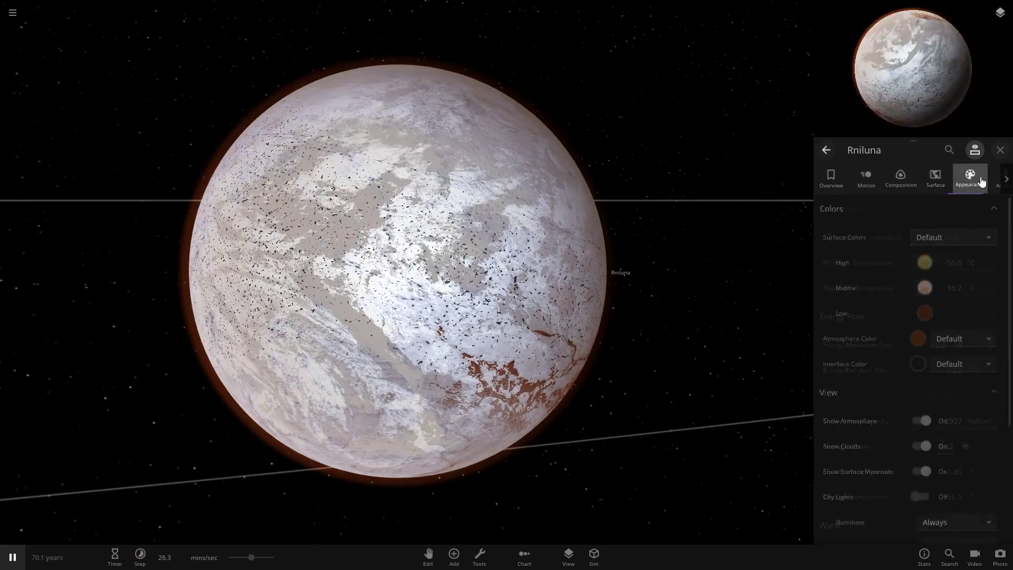
scroll(882, 307, down, 3)
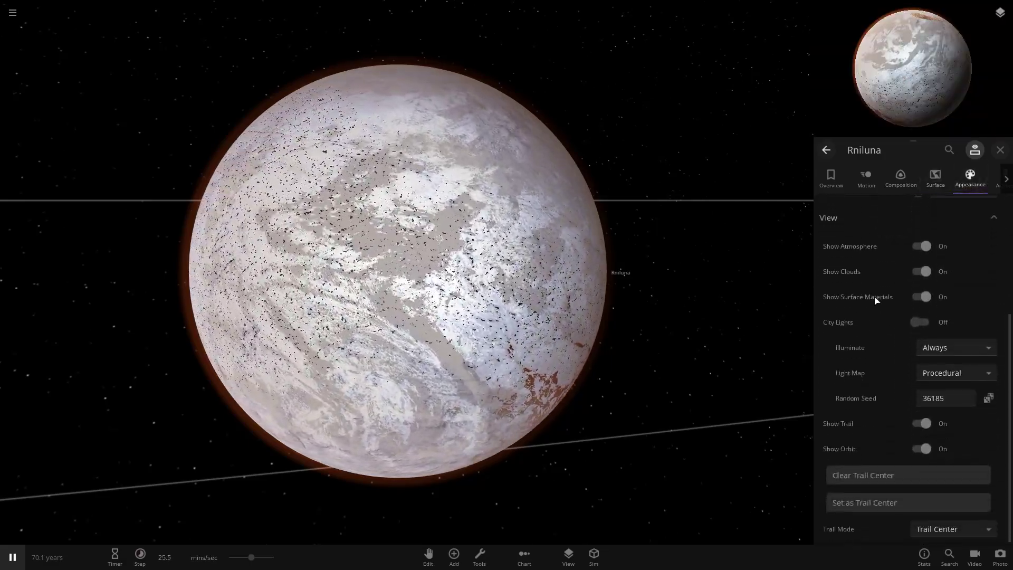
drag(722, 340, 167, 254)
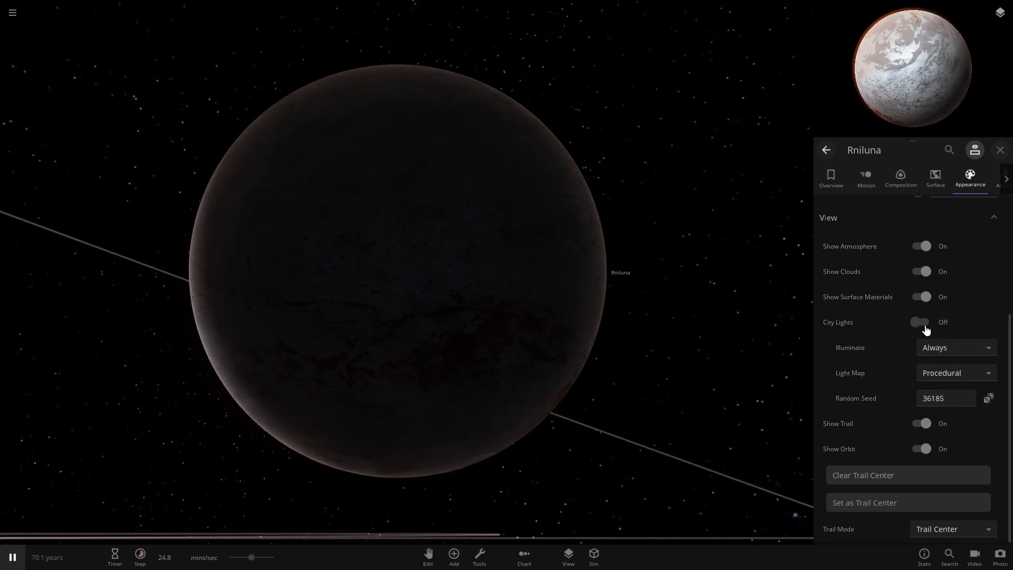
drag(294, 252, 390, 289)
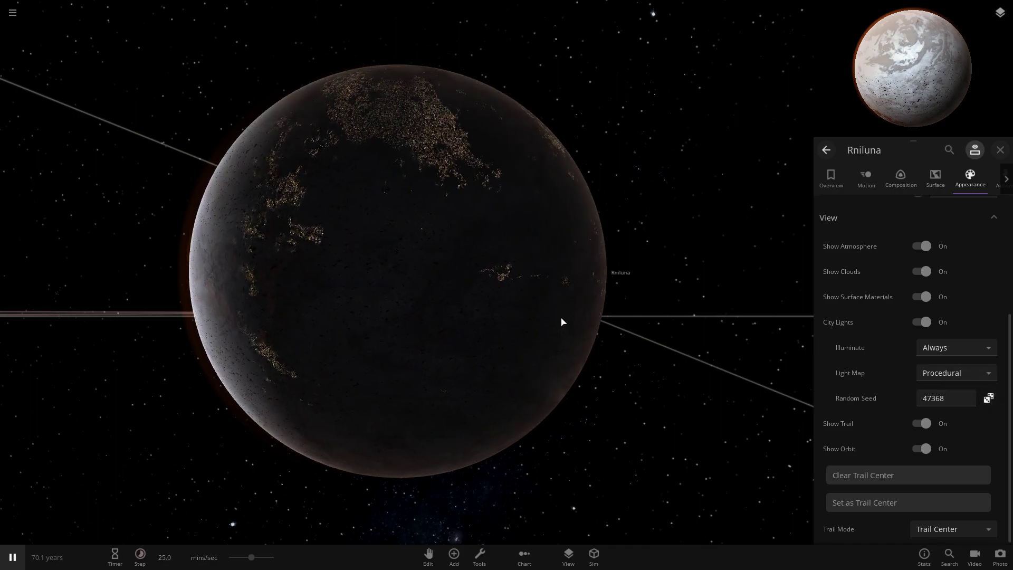
Step: Examine the distribution of city lights across the planet's night side and day-night boundary from several angles
drag(562, 322, 276, 316)
drag(516, 338, 323, 320)
drag(385, 315, 471, 193)
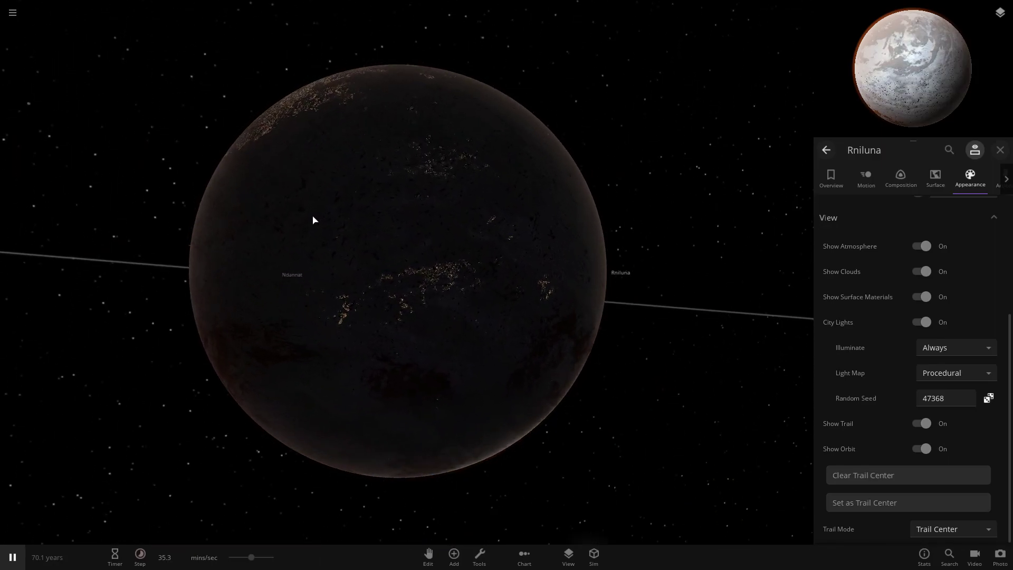
drag(313, 220, 345, 287)
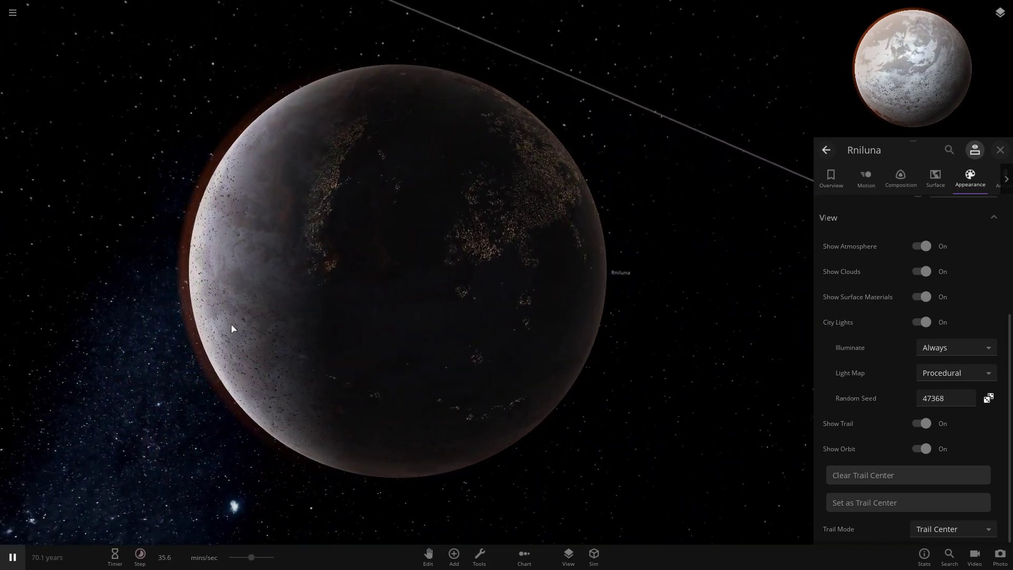
drag(232, 329, 447, 271)
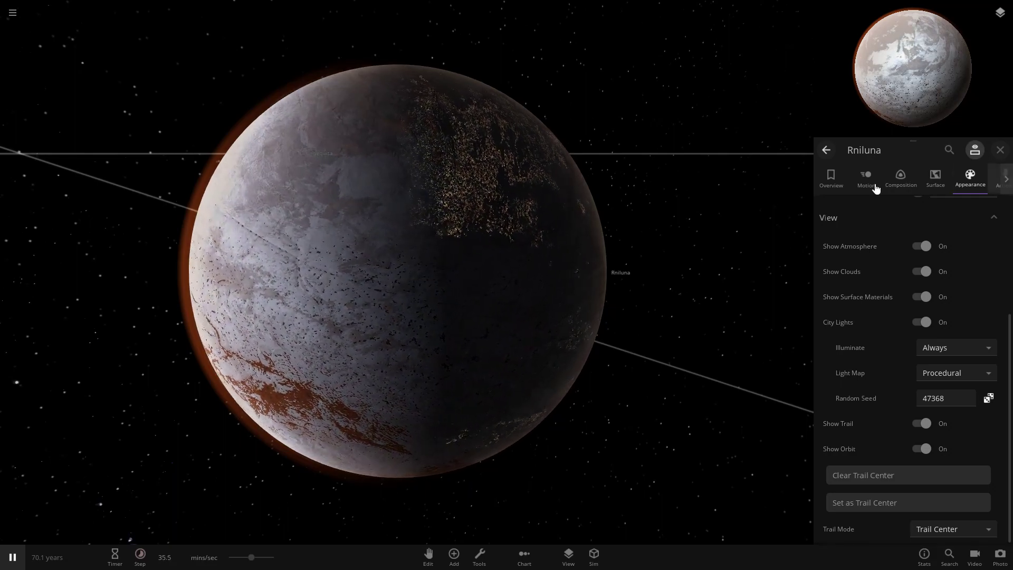
Step: Review the planet's surface temperatures, Earth similarity and life likelihood, and run the simulation forward to about 277 years
click(942, 180)
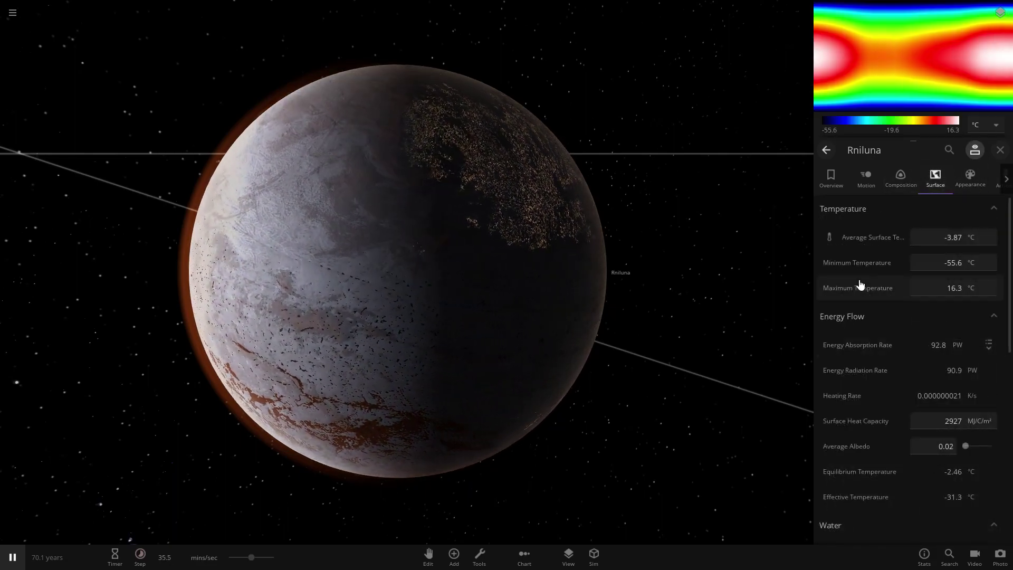
click(902, 188)
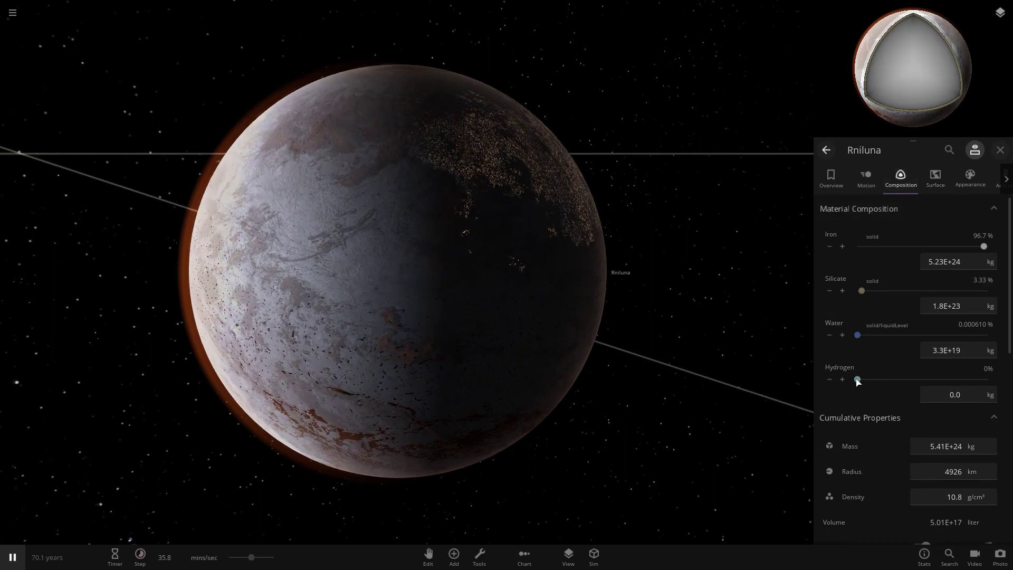
scroll(856, 380, down, 5)
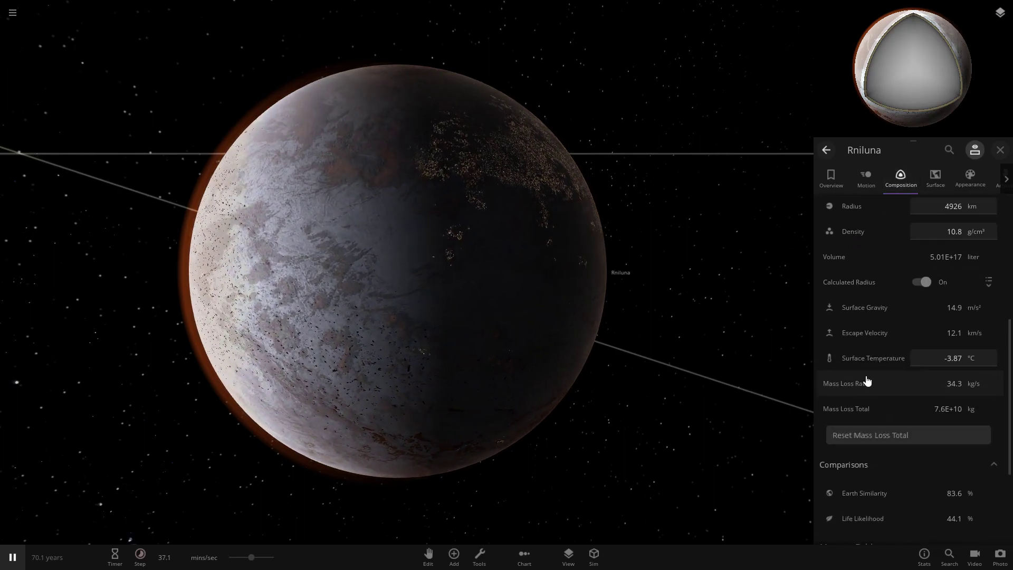
scroll(871, 390, down, 2)
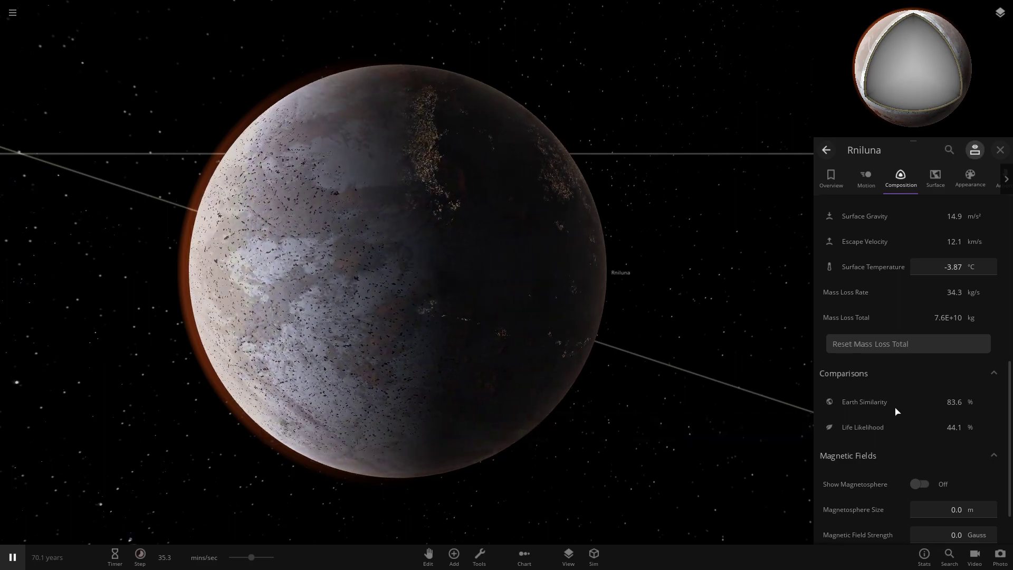
mouse_move(913, 407)
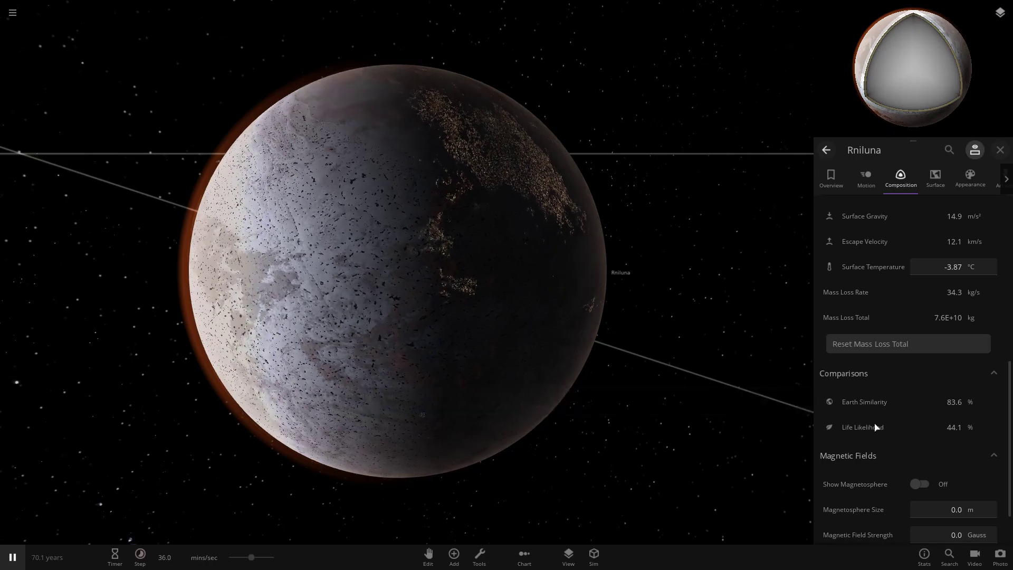
mouse_move(853, 424)
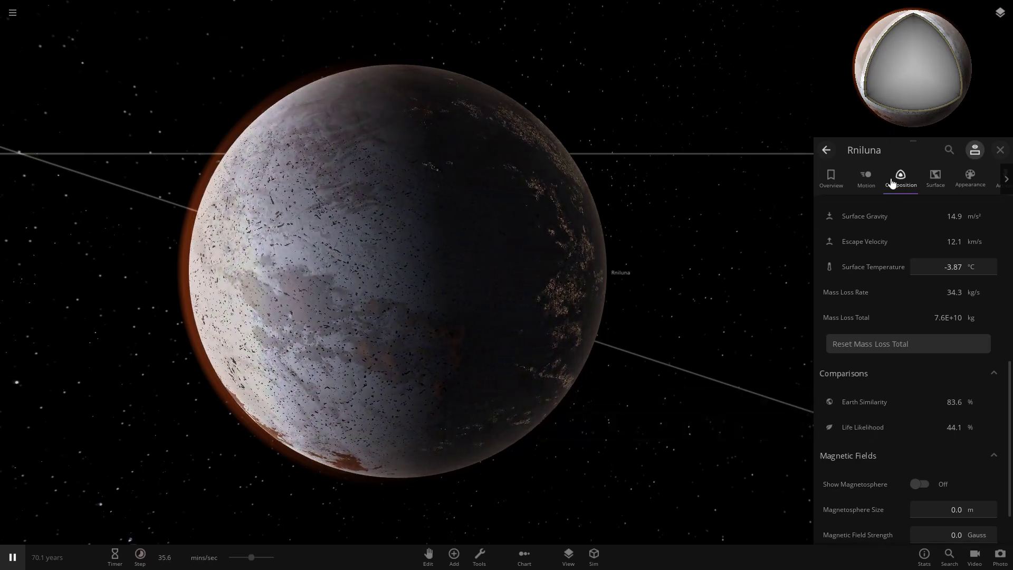
click(843, 190)
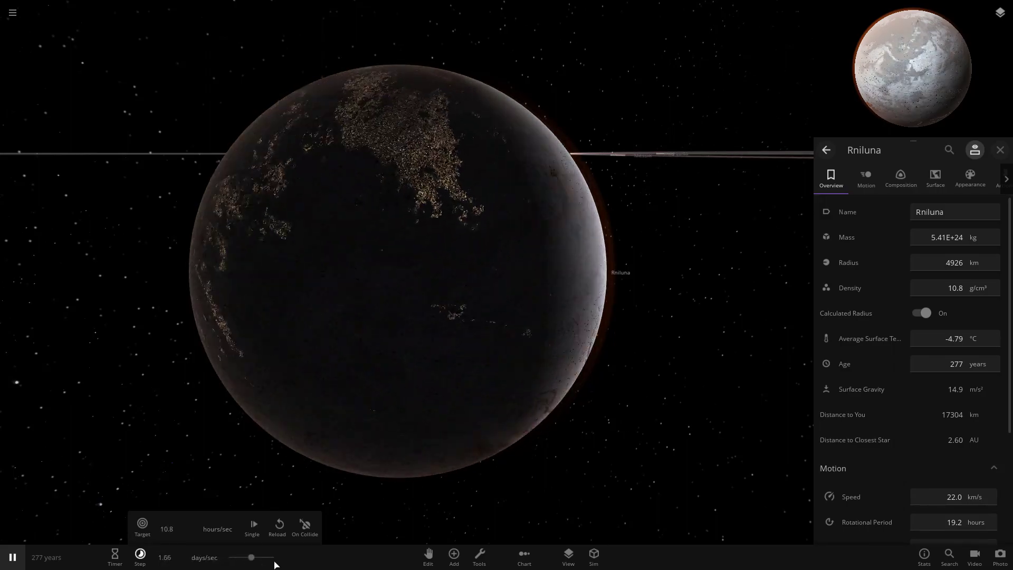
Step: Adjust the surface pressure of the planet's atmosphere to 1.97 atm
click(894, 179)
click(933, 180)
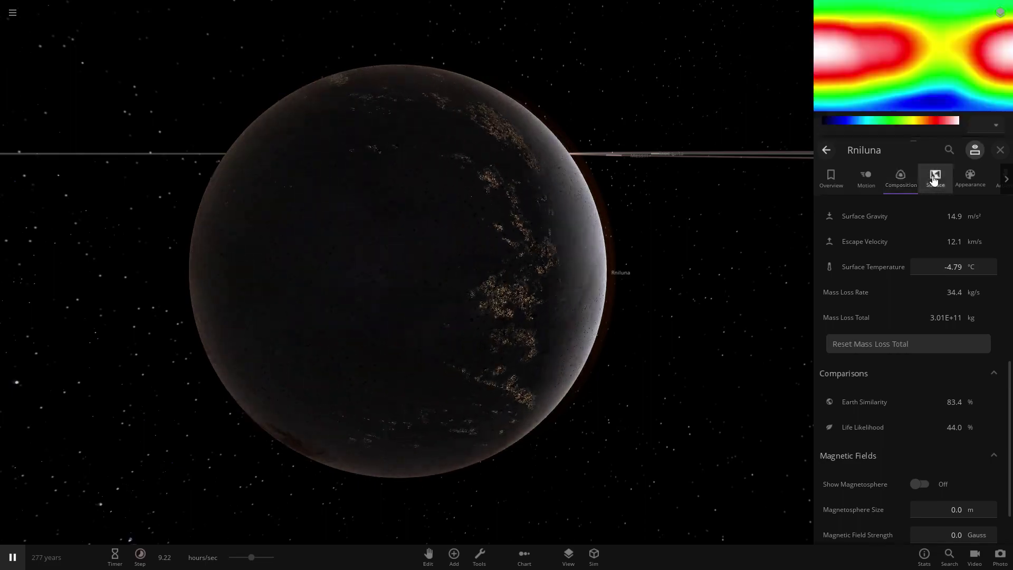
click(900, 179)
click(935, 179)
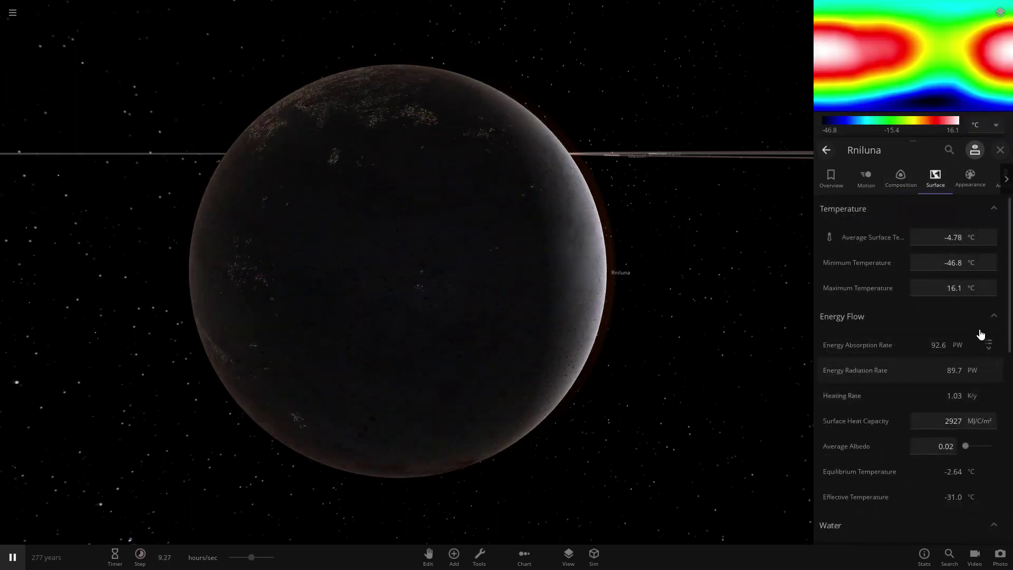
scroll(932, 335, down, 8)
scroll(939, 423, down, 2)
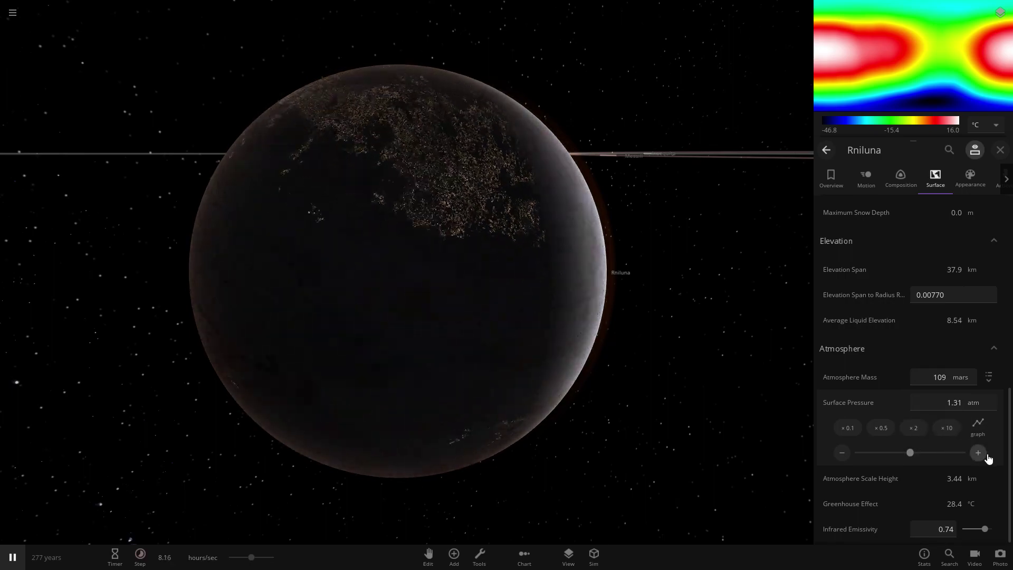
click(845, 453)
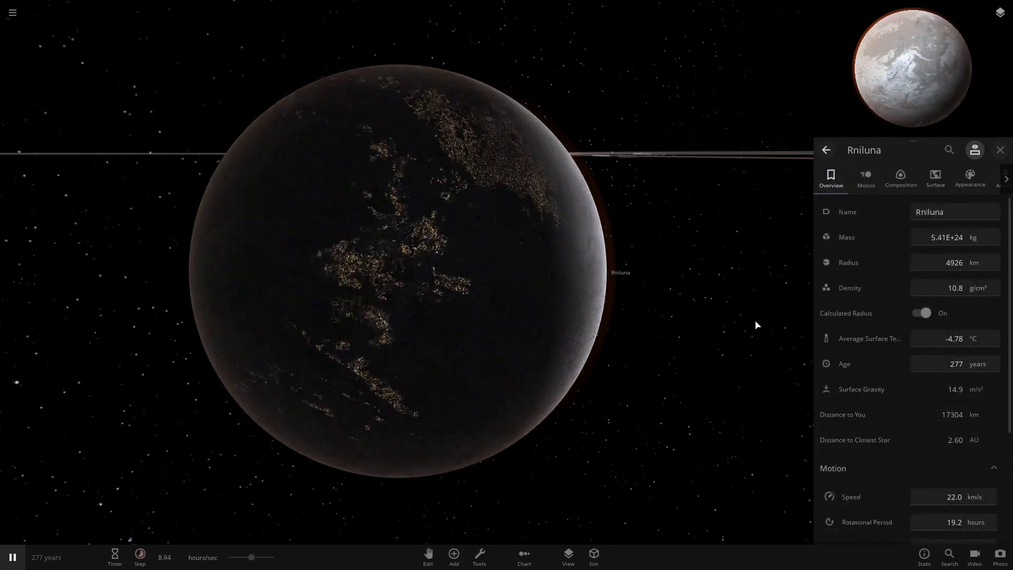
Step: Advance the simulation to about 379 years, slow it to about 2 hours per second, and recheck the planet's Earth similarity and life likelihood
drag(252, 566, 276, 559)
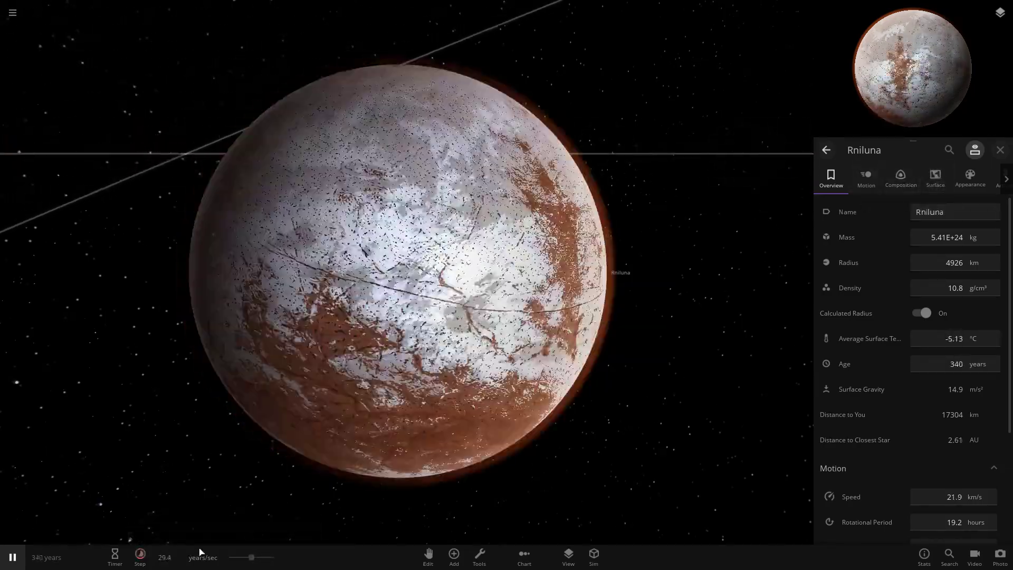
drag(252, 558, 229, 558)
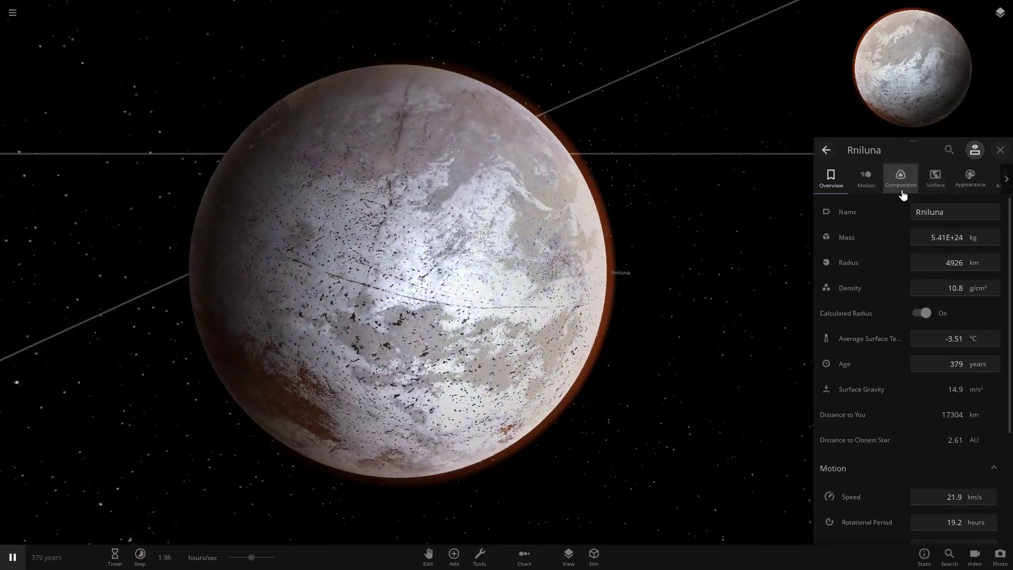
click(900, 193)
scroll(891, 406, down, 1)
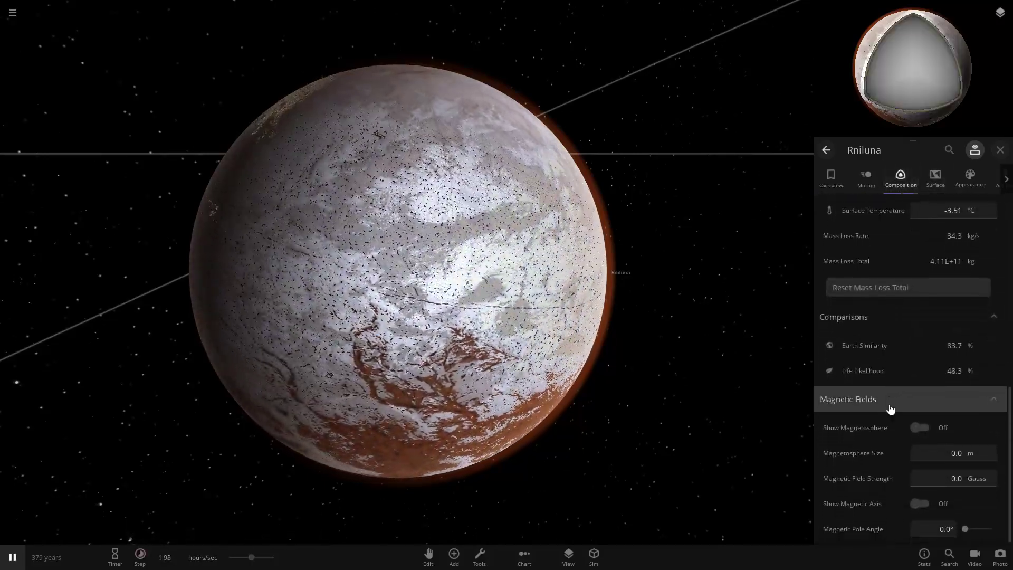
scroll(908, 391, up, 5)
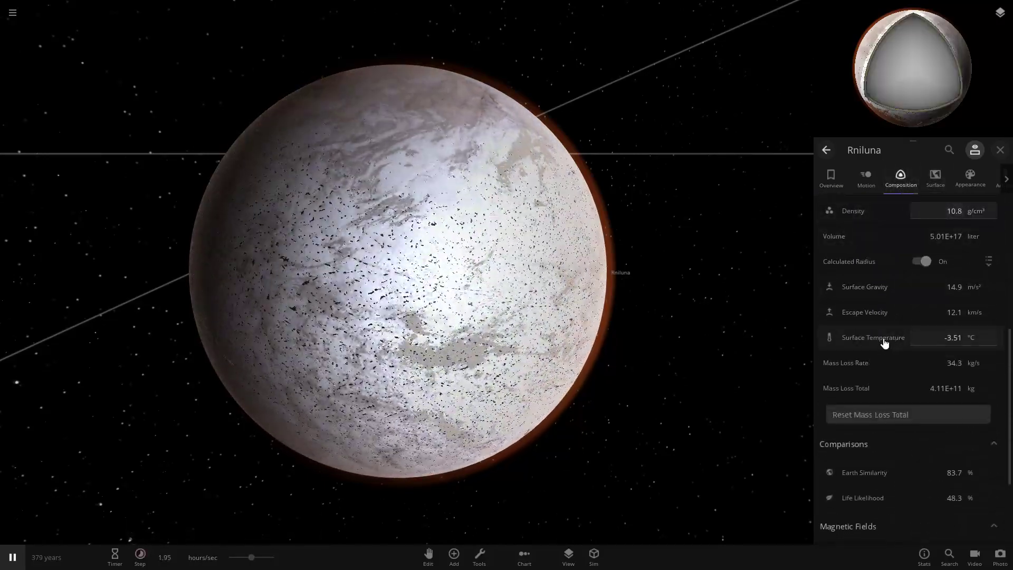
Step: Display the atmosphere mass in Earth units, and advance the simulation to 381 years before slowing it to about 1.1 hours per second
click(940, 186)
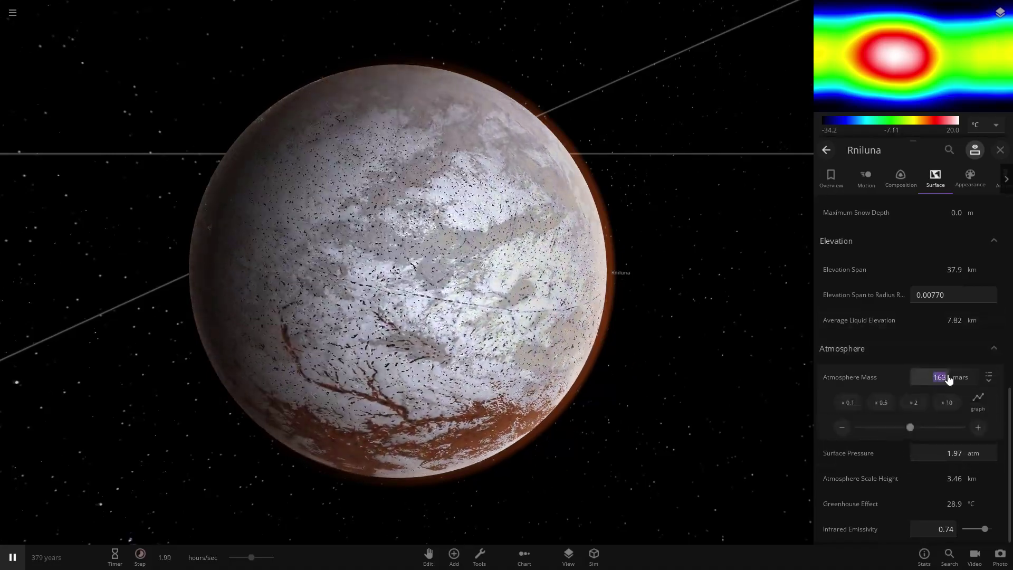
click(981, 362)
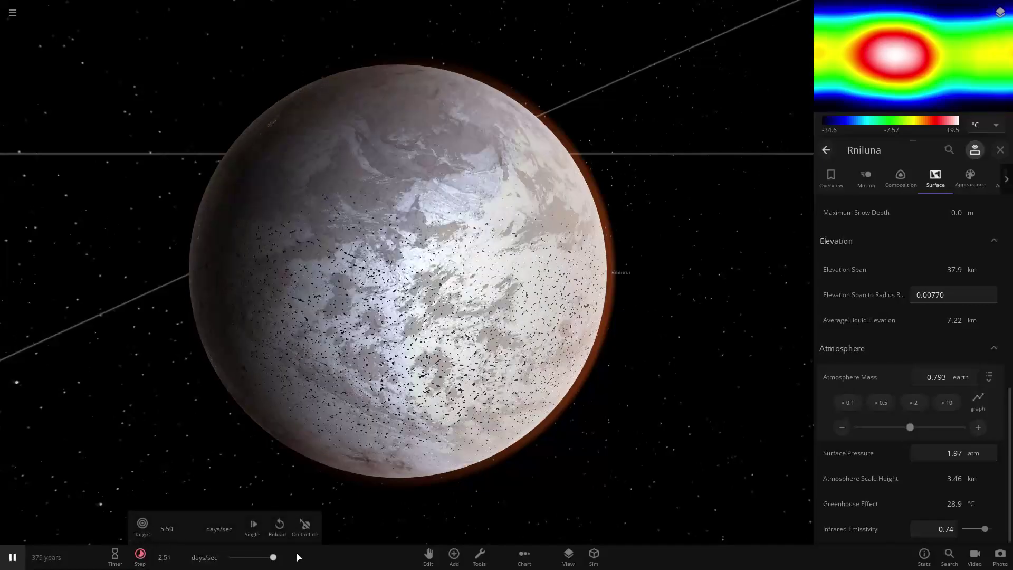
drag(297, 558, 180, 556)
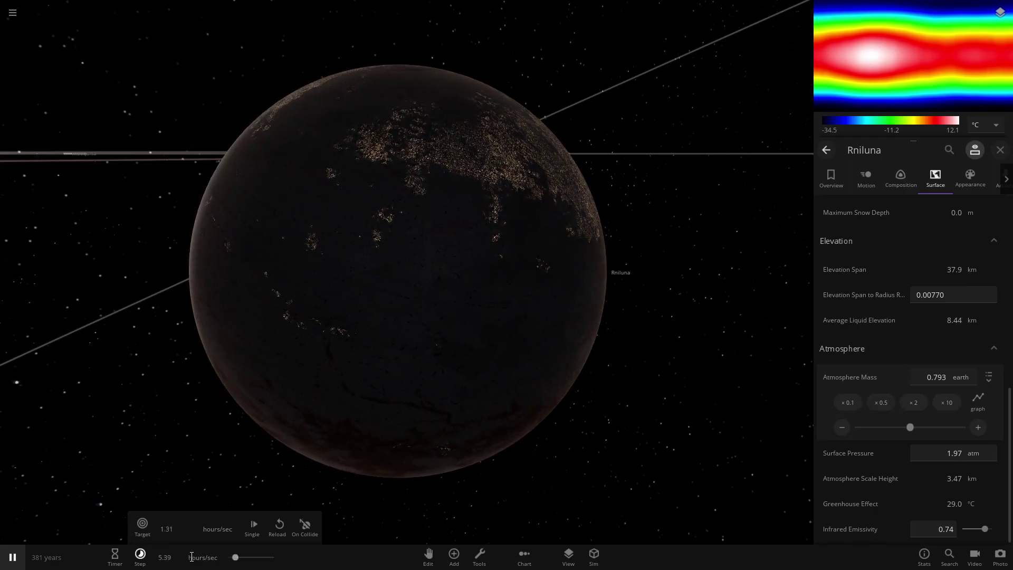
Step: Try the If Habitable illumination option for the city lights, inspect the night side, and restore the option to Always
click(956, 182)
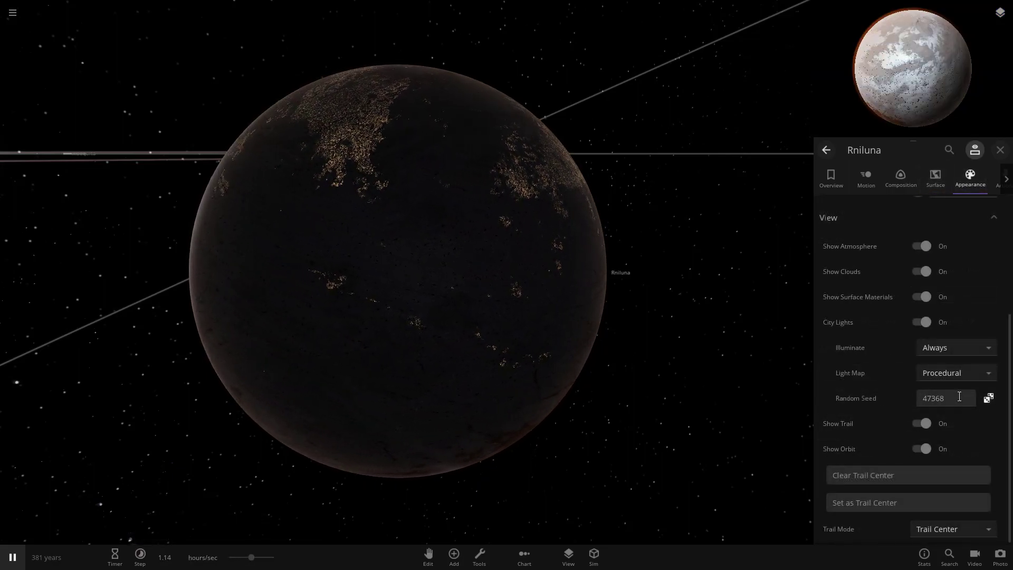
click(957, 352)
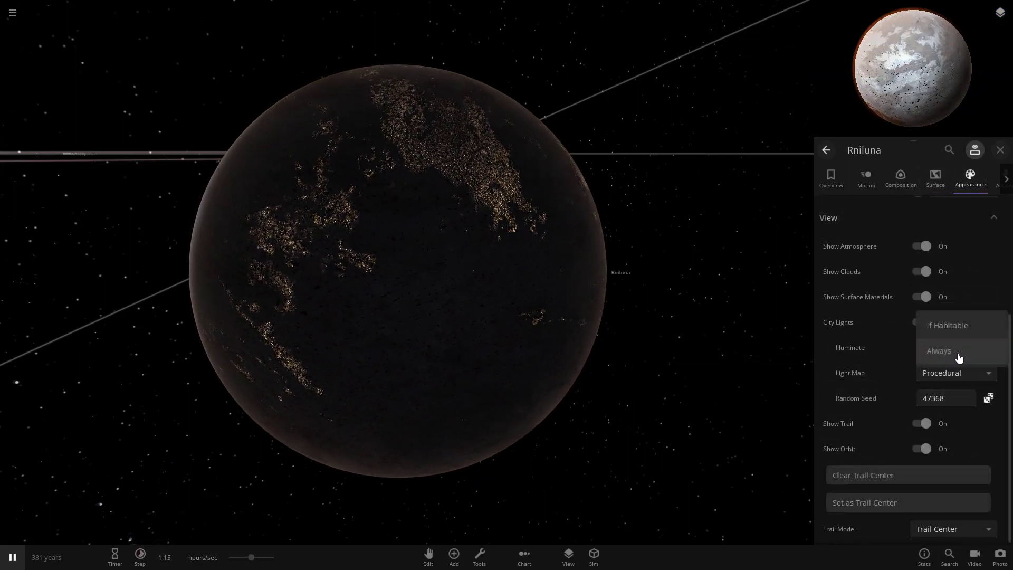
click(962, 328)
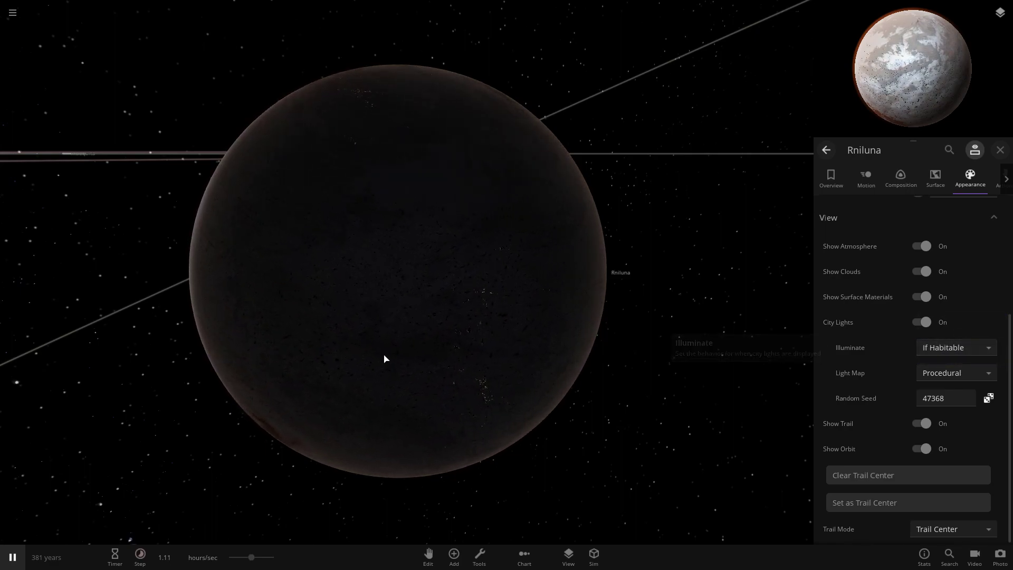
drag(384, 358, 466, 314)
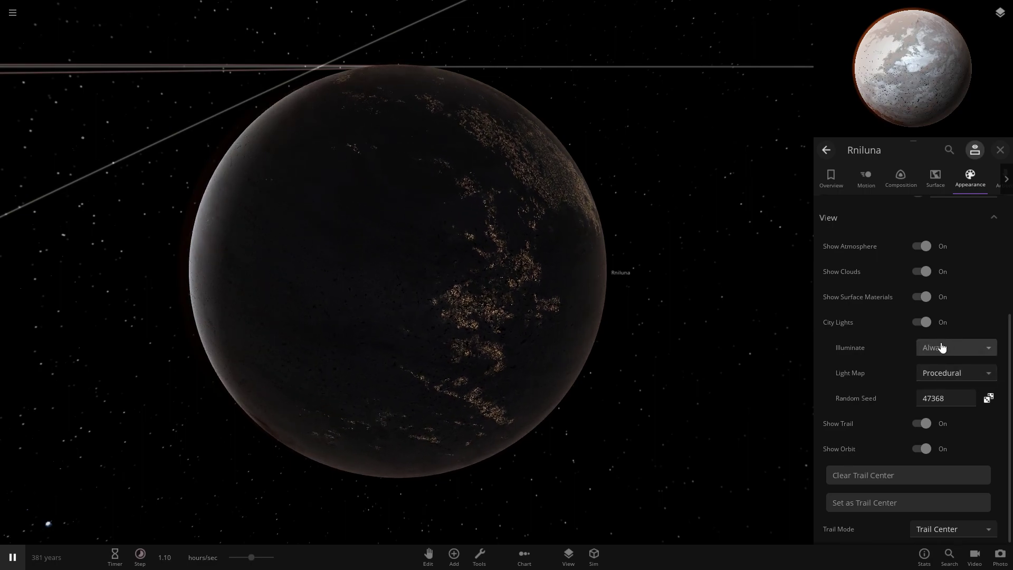
Step: Examine the planet's average temperature and its surface temperature map with the map's type and layer options displayed
click(838, 189)
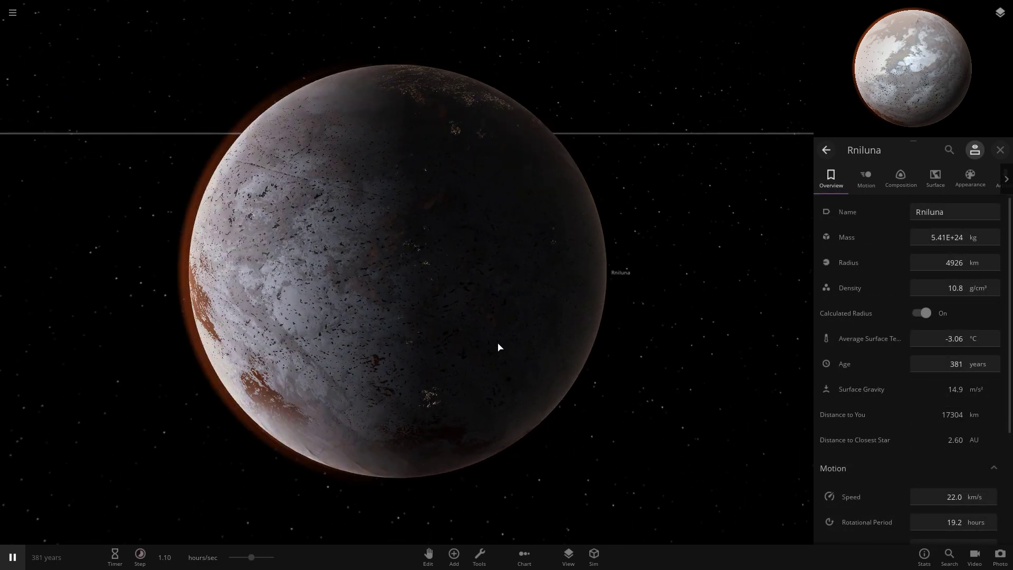
click(936, 181)
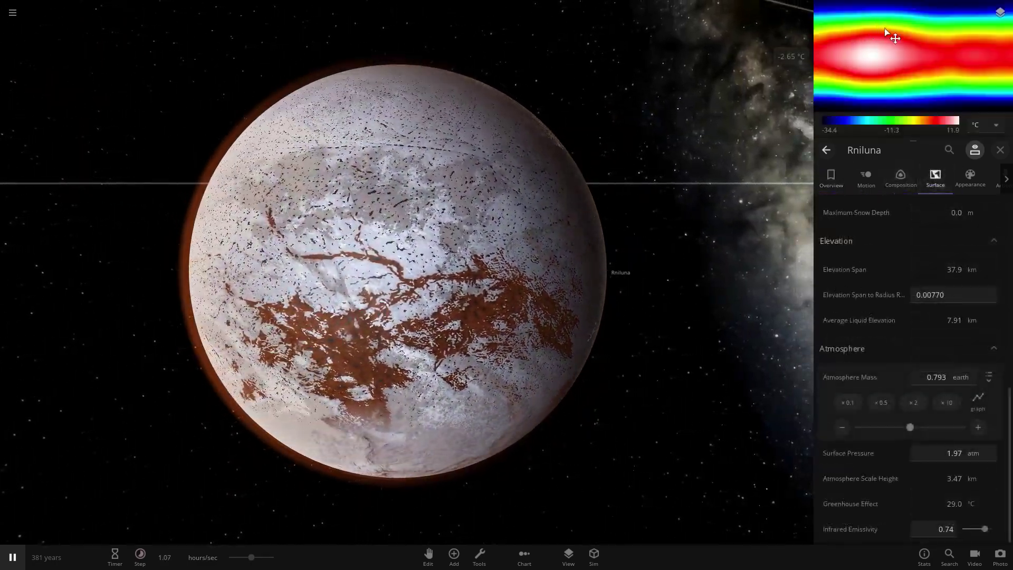
click(999, 12)
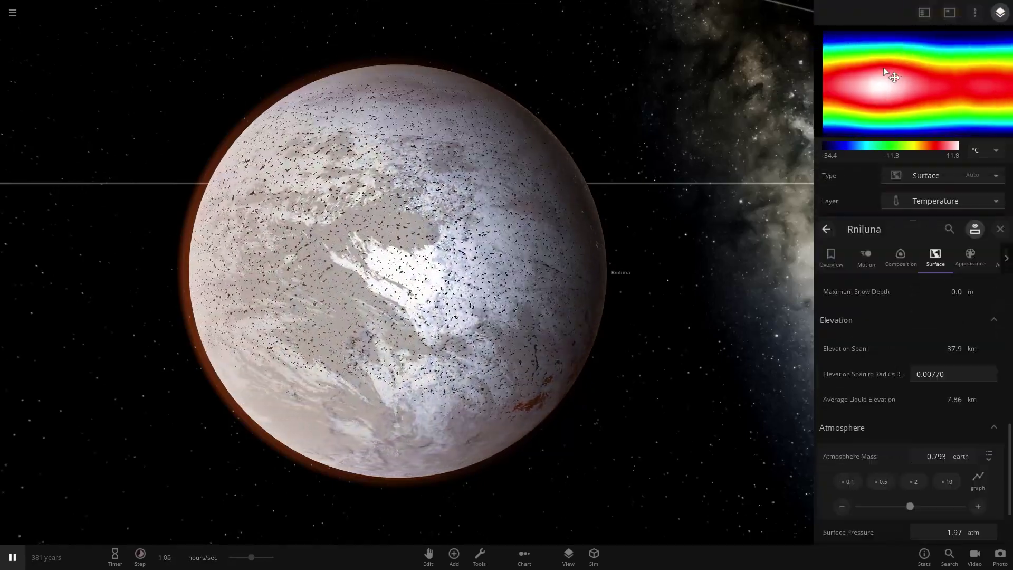
mouse_move(864, 90)
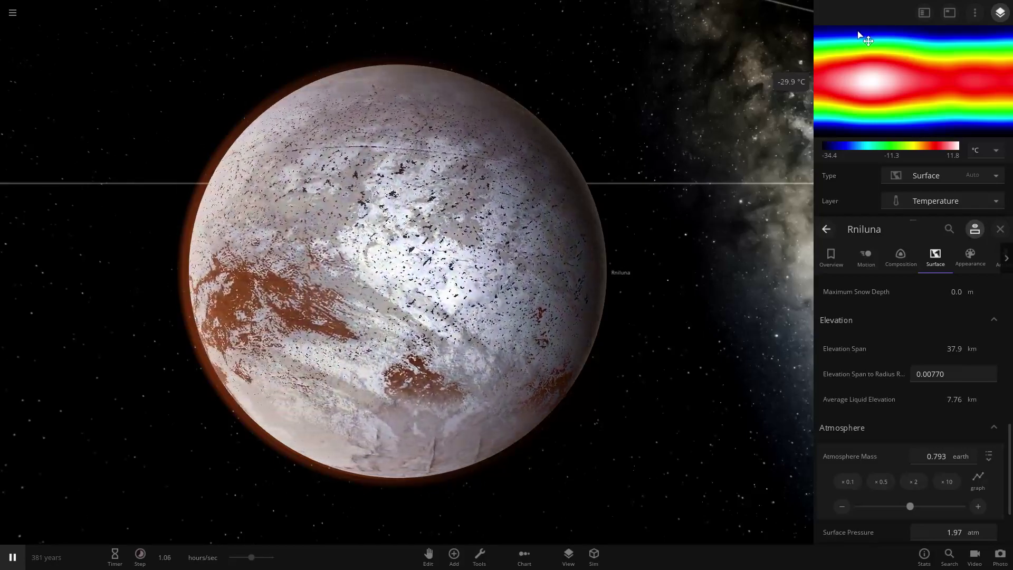
Step: Move the focus from the planet to its moon Ndannat and view the moon's surface temperature map
drag(272, 319, 357, 307)
scroll(357, 307, down, 10)
scroll(358, 308, down, 5)
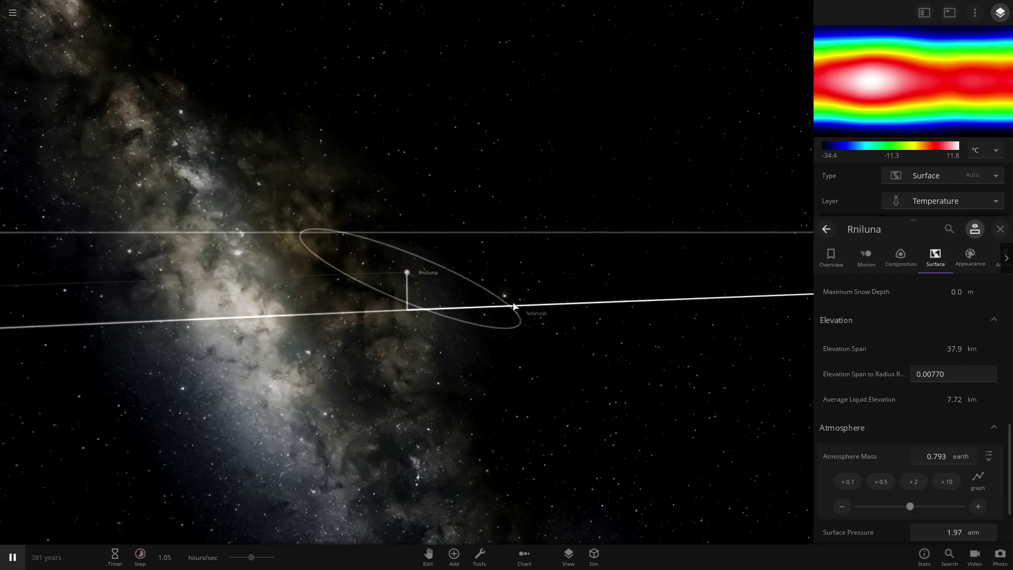
double_click(627, 352)
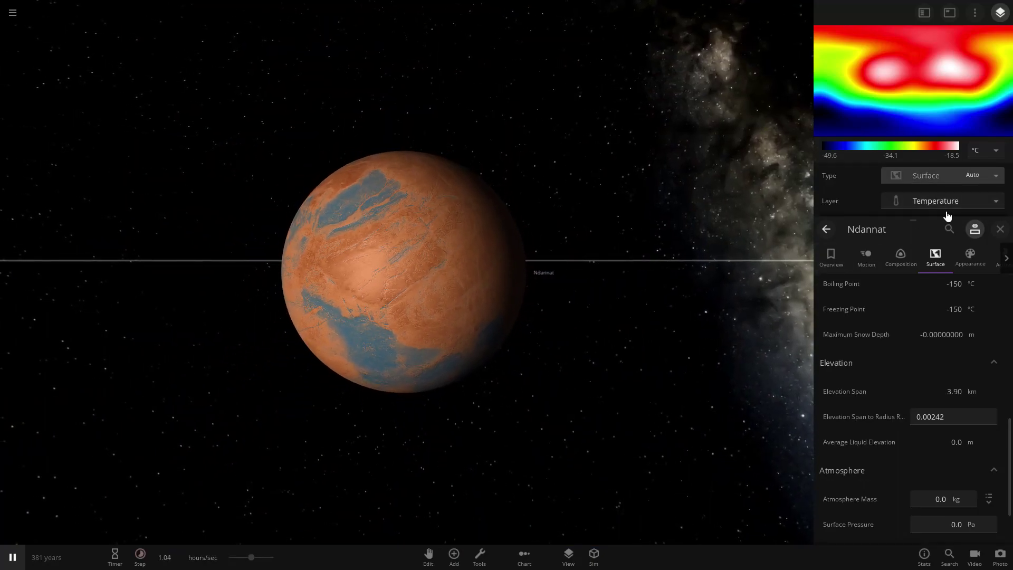
Step: Review the moon's surface temperatures, energy flow, elevation and atmosphere values, along with its overview and material composition
scroll(904, 283, up, 8)
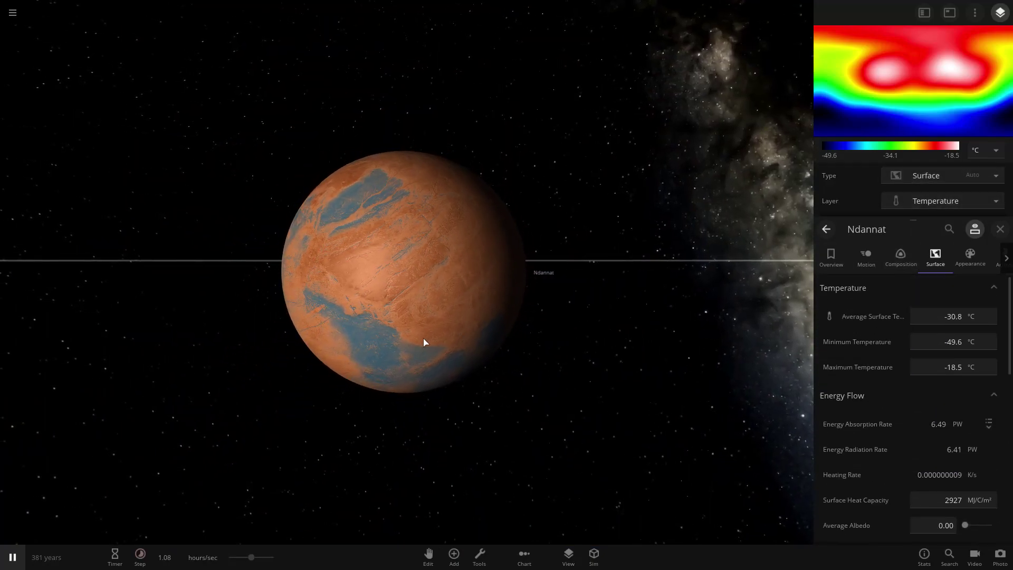
drag(423, 342, 507, 364)
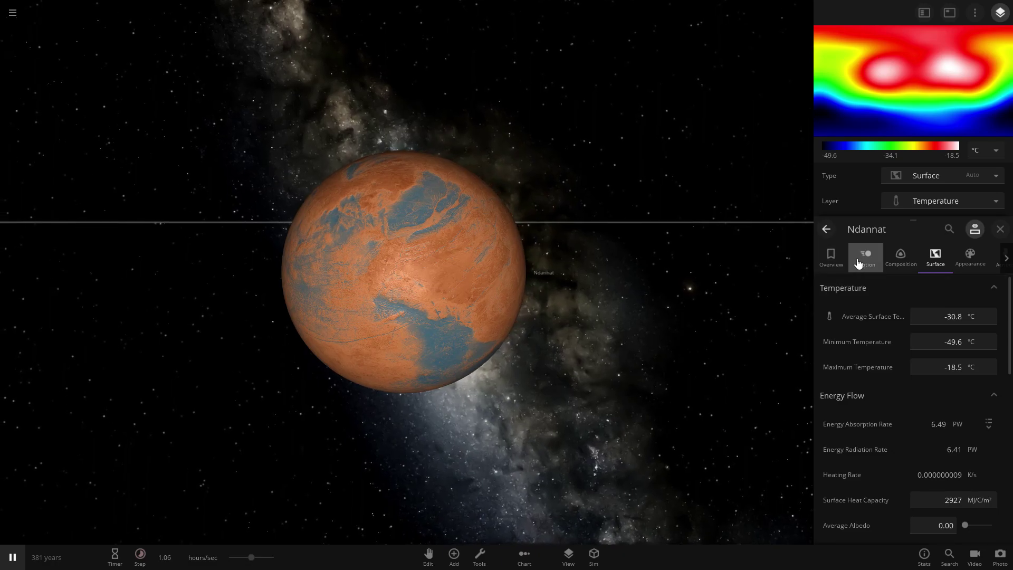
click(832, 258)
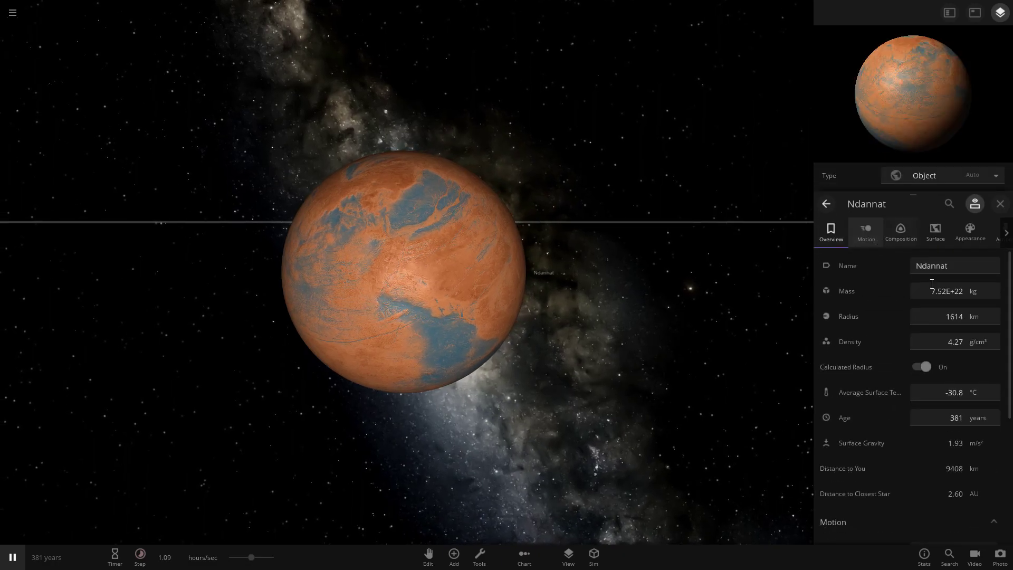
click(936, 232)
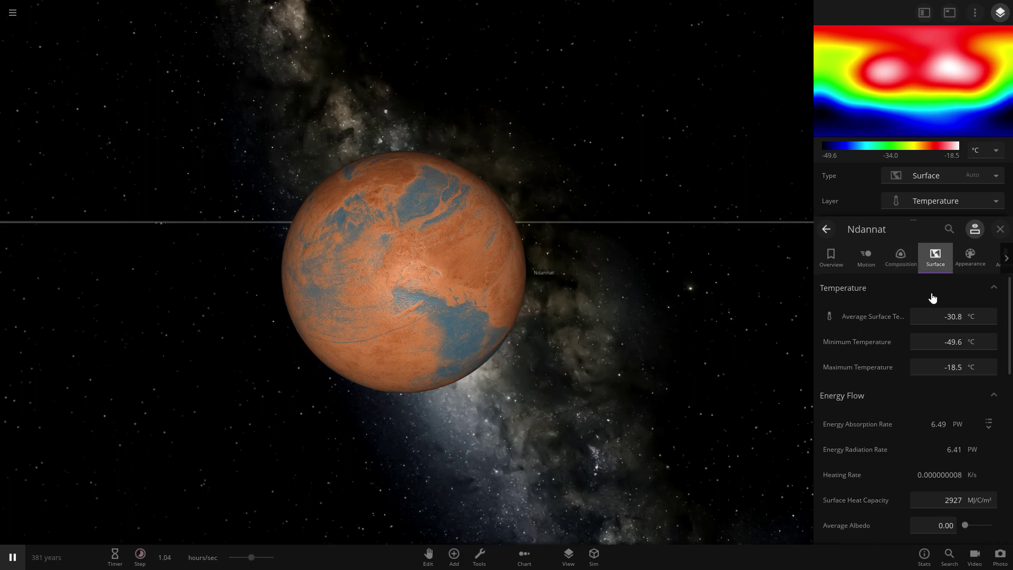
scroll(884, 349, down, 5)
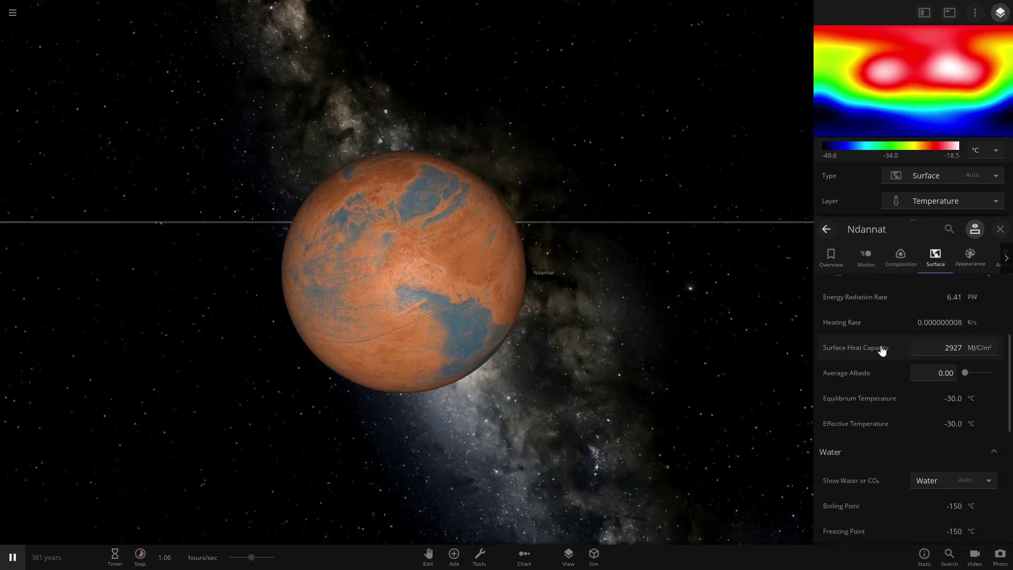
scroll(849, 350, down, 3)
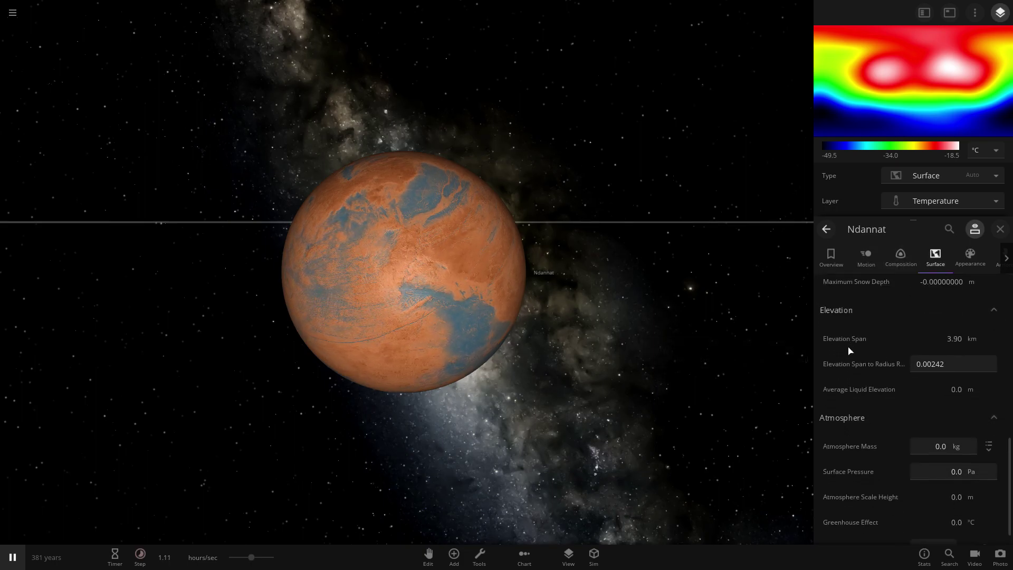
scroll(850, 350, up, 2)
scroll(850, 350, up, 1)
scroll(849, 350, up, 2)
click(901, 258)
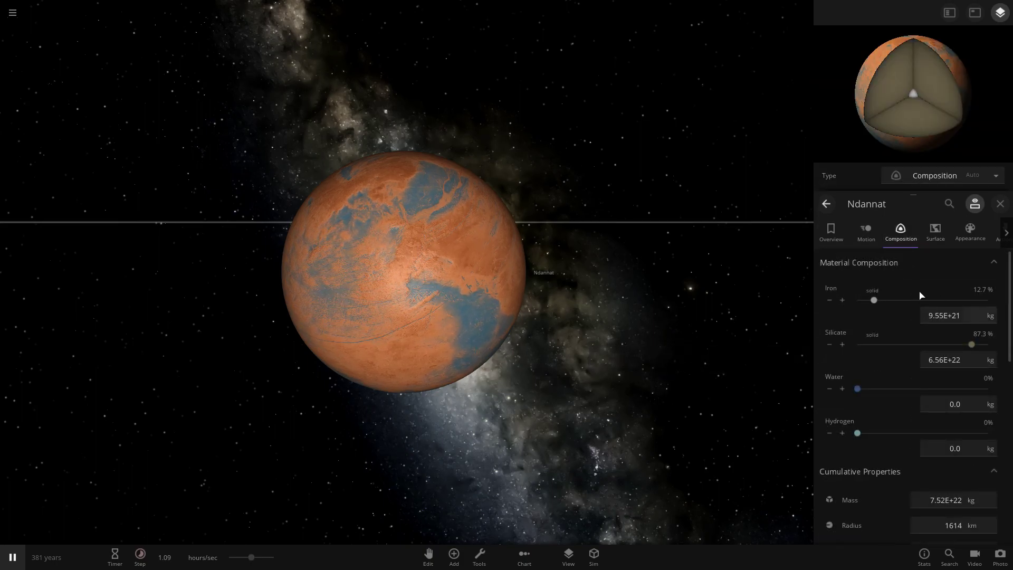
scroll(876, 314, down, 10)
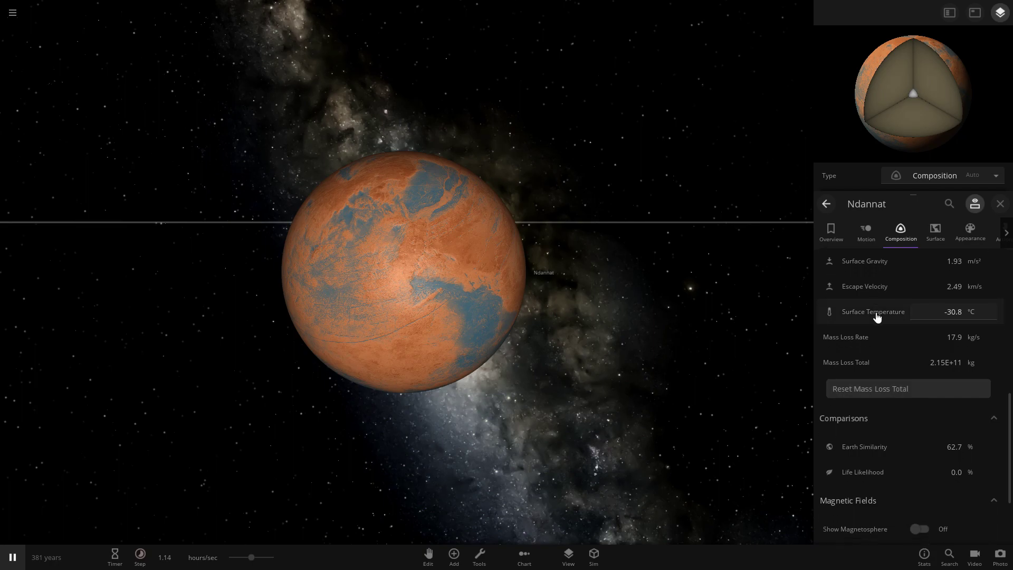
Step: Look through the moon's orbital, rotation and tidal properties and tidally lock its rotation
click(865, 233)
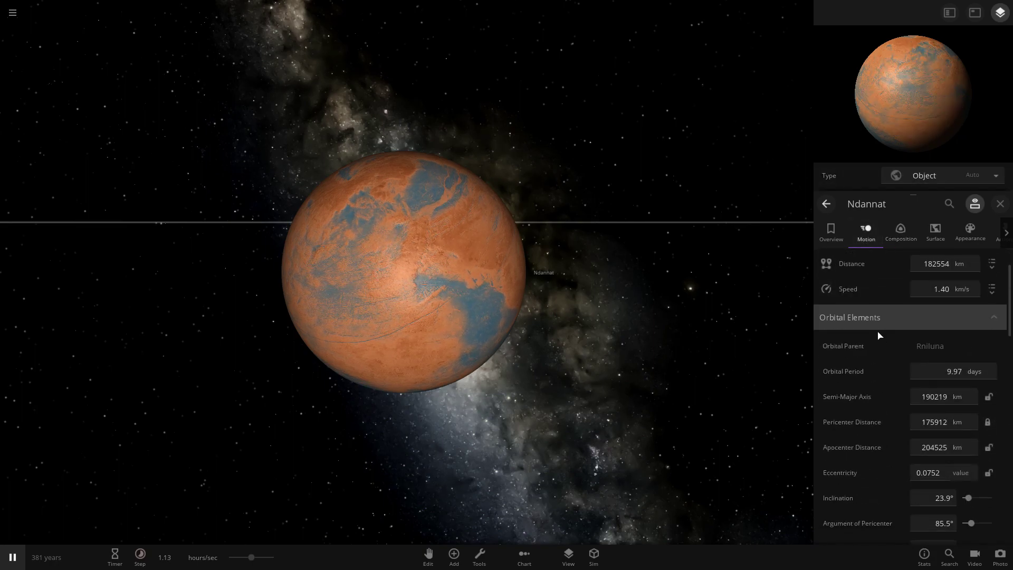
scroll(880, 333, down, 10)
scroll(891, 312, down, 6)
scroll(871, 425, up, 5)
scroll(853, 409, up, 3)
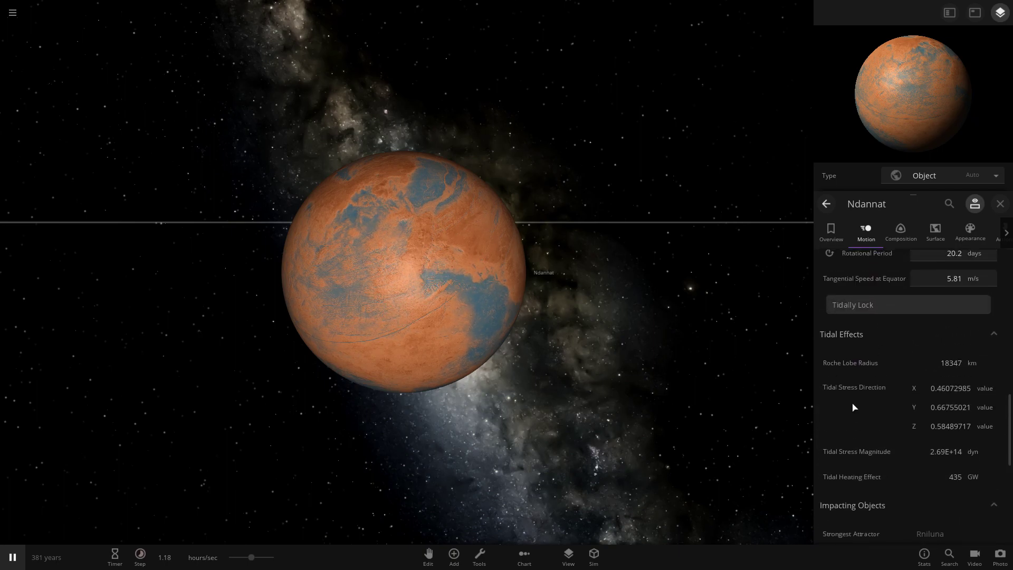
click(855, 309)
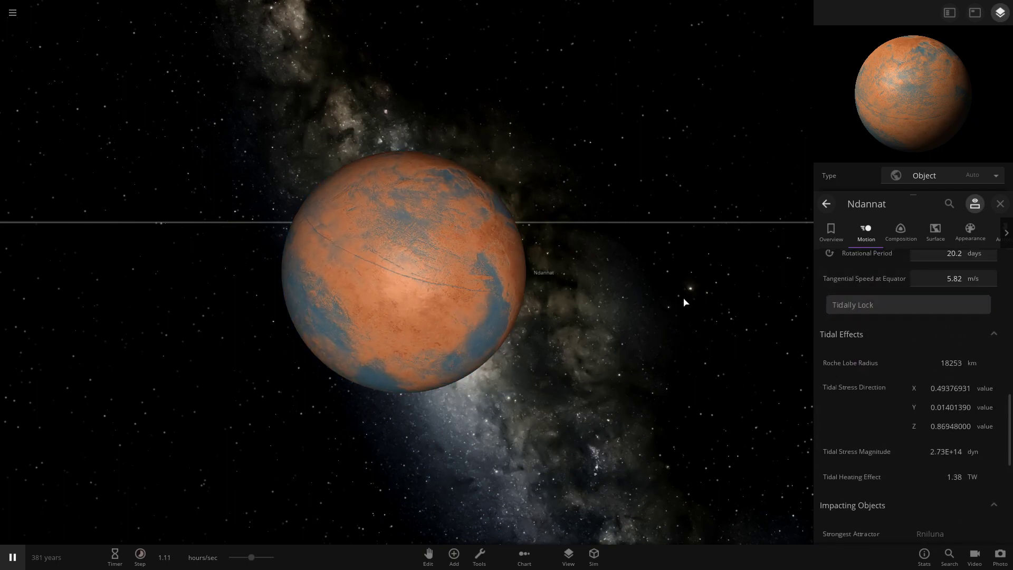
Step: Change the moon's Low surface color to dark gray #323232
click(977, 234)
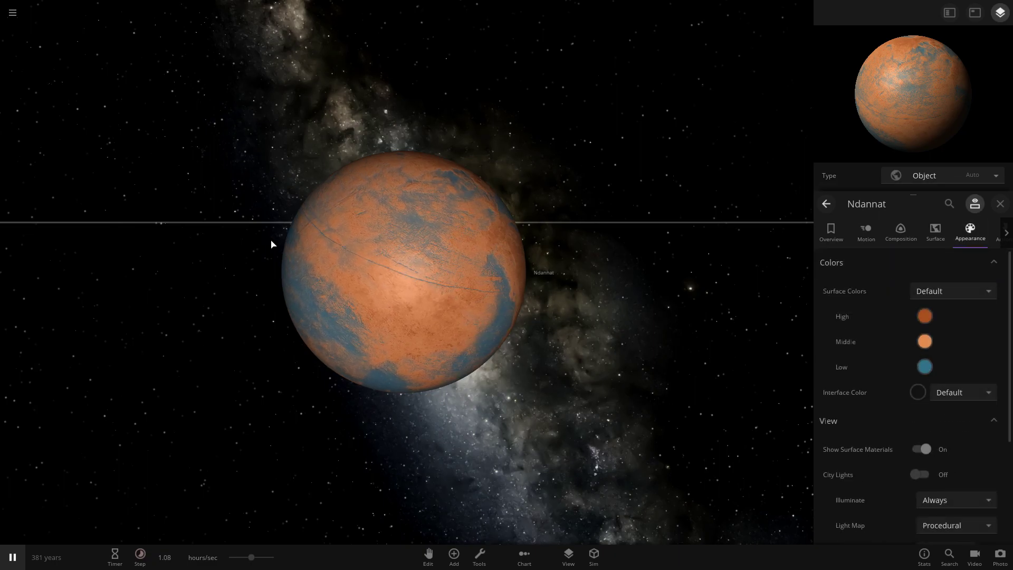
drag(291, 247, 536, 312)
scroll(588, 336, up, 3)
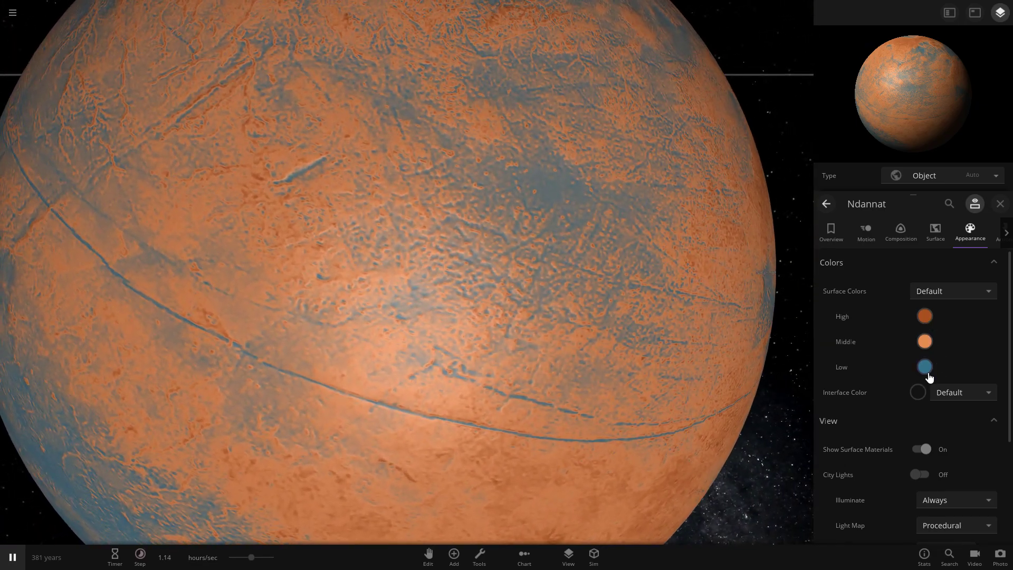
click(925, 366)
drag(828, 409, 715, 446)
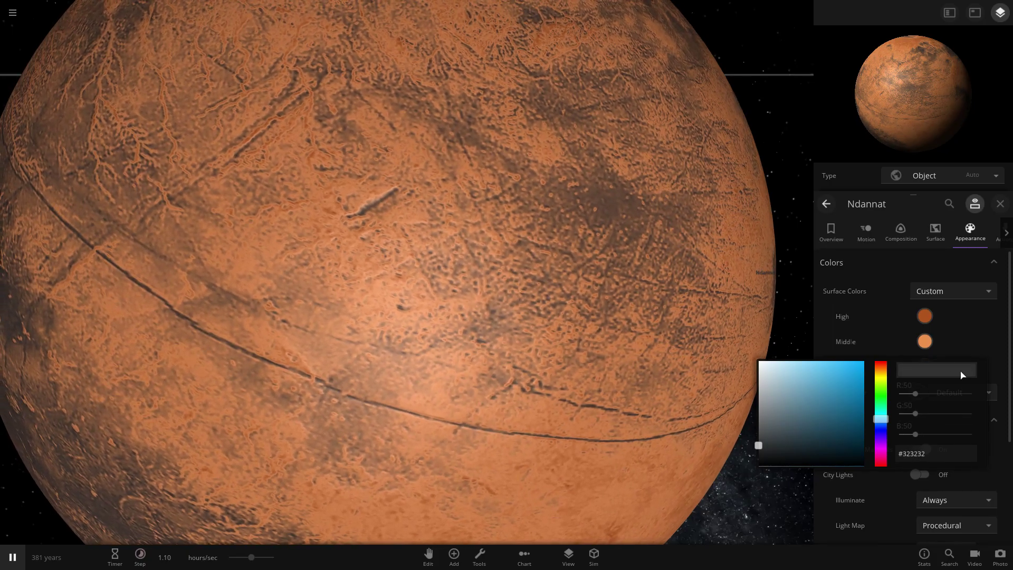
Step: Change the moon's Middle surface color to light gray
click(929, 344)
click(930, 344)
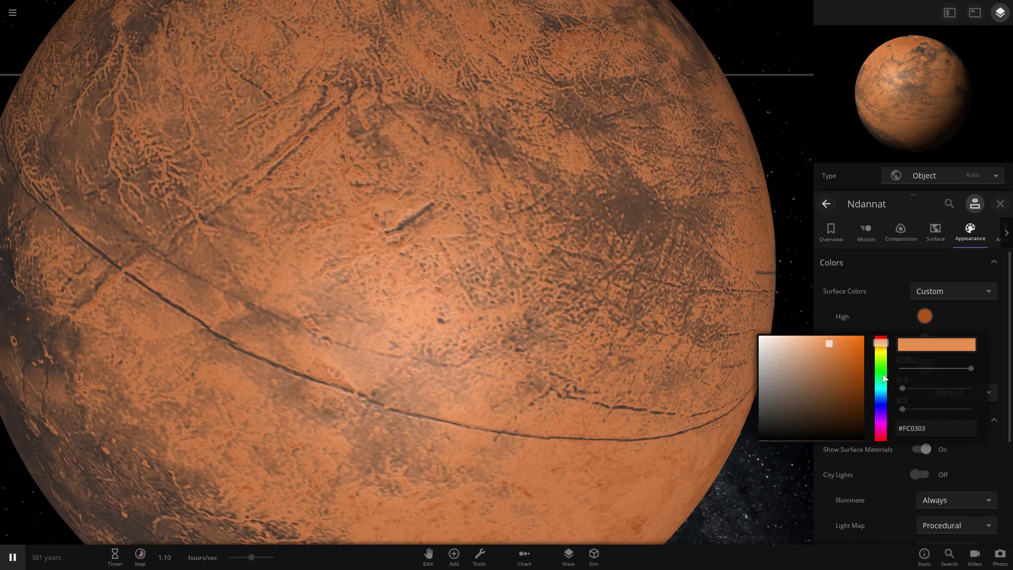
drag(881, 342, 879, 396)
drag(830, 374, 755, 361)
Step: Try bright green as the moon's High surface color, then set it to purple #9001F7
click(923, 316)
click(924, 315)
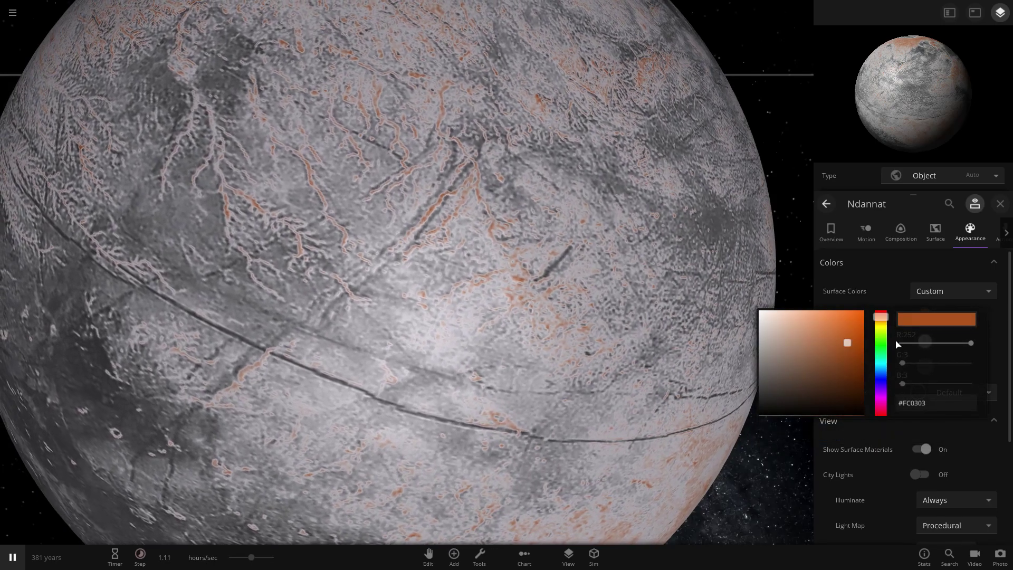
drag(881, 318, 881, 347)
drag(802, 338, 866, 313)
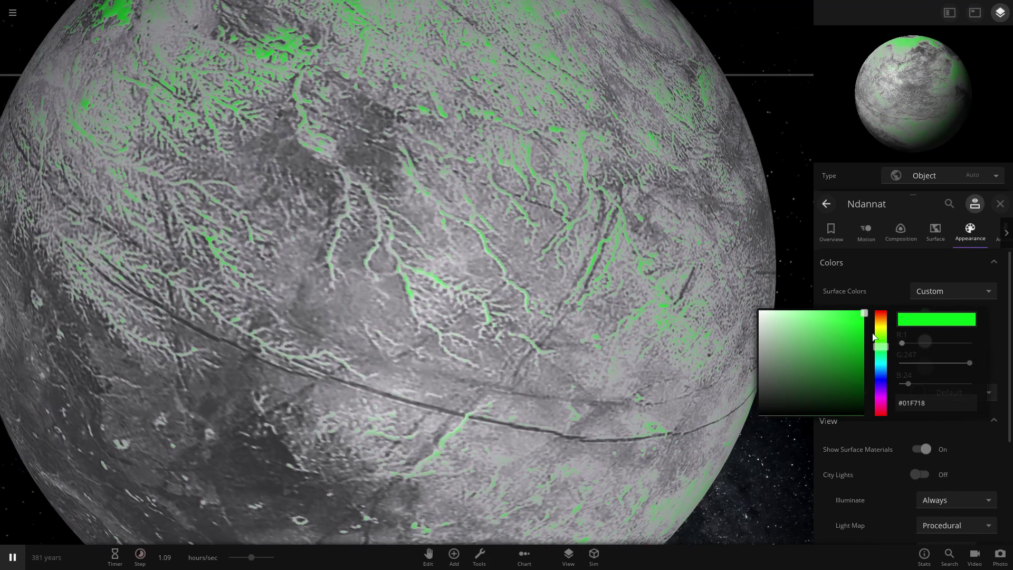
drag(880, 347, 876, 395)
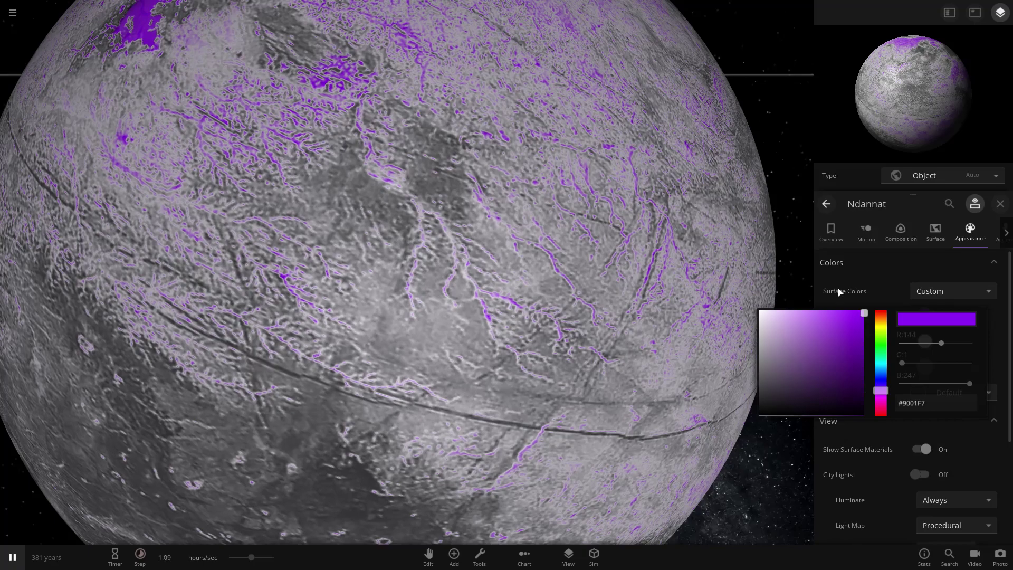
click(839, 289)
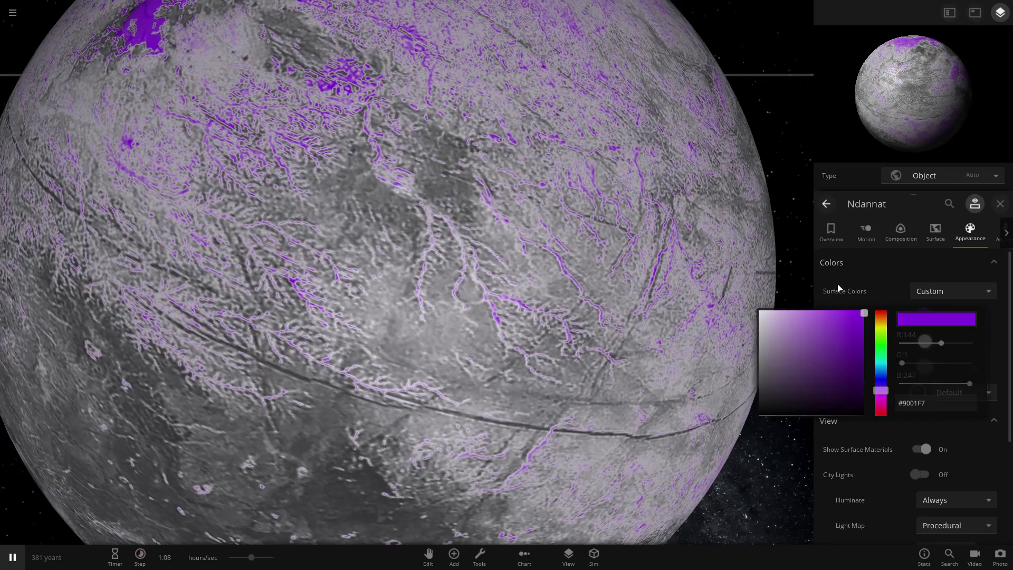
Step: Speed the simulation up to about 9 hours per second and inspect the recolored moon's surface from several sides
scroll(249, 286, down, 10)
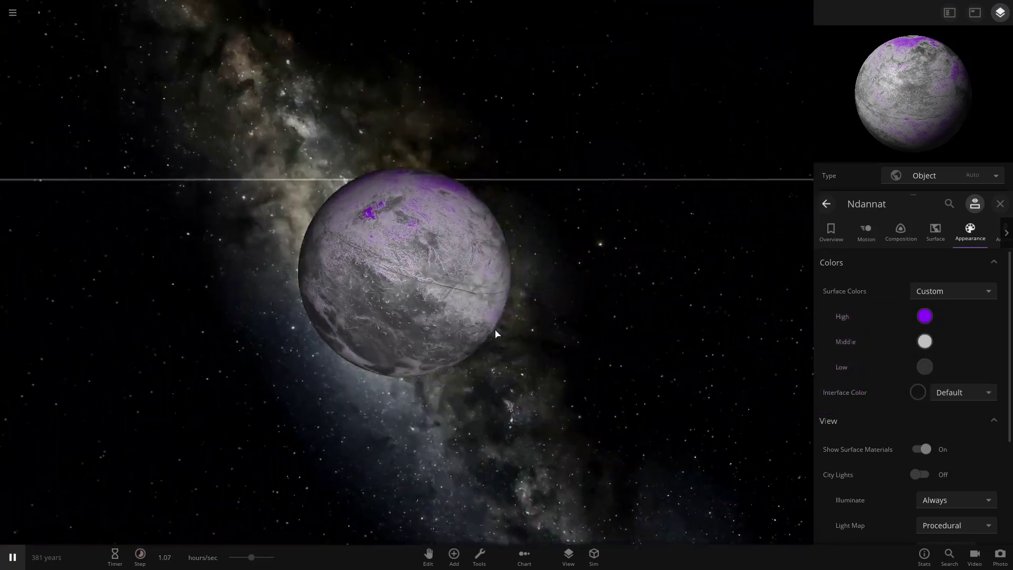
drag(496, 334, 340, 317)
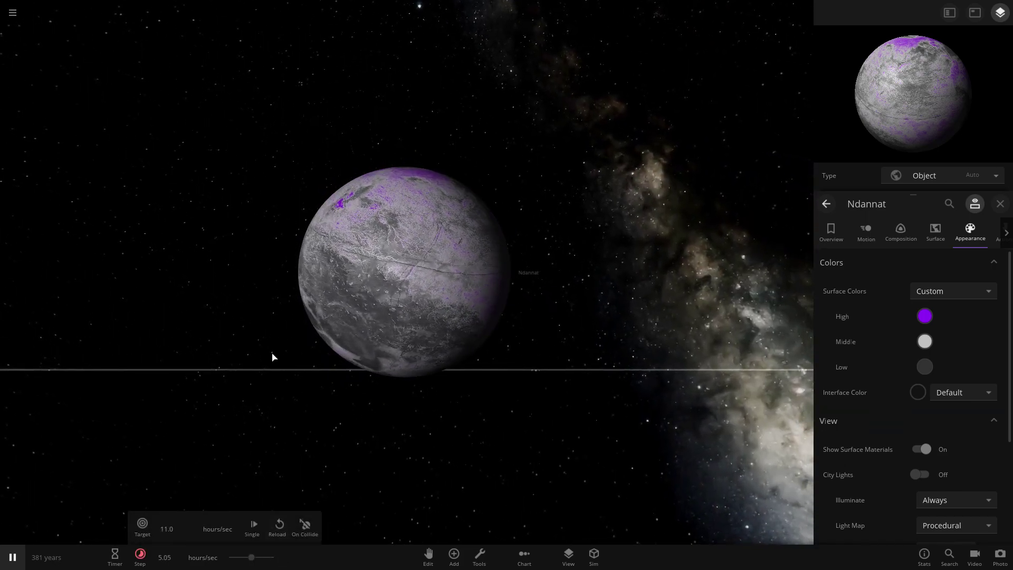
scroll(237, 291, up, 5)
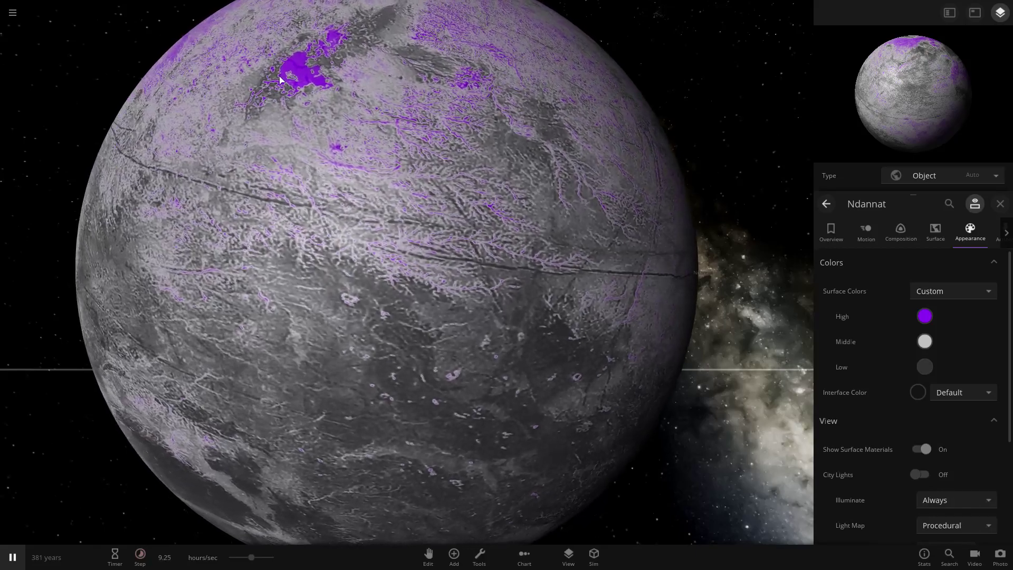
scroll(251, 196, down, 5)
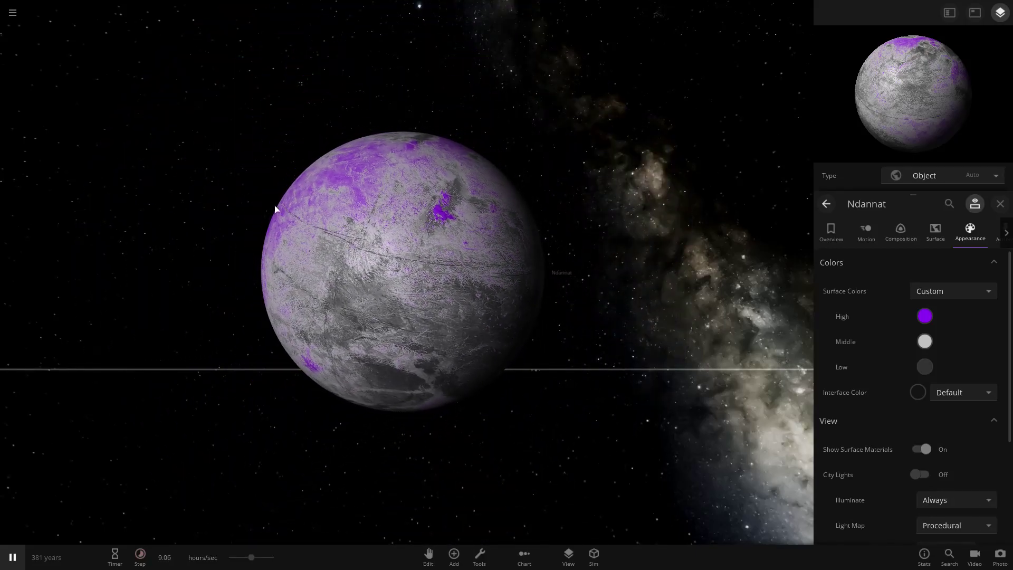
drag(279, 208, 368, 246)
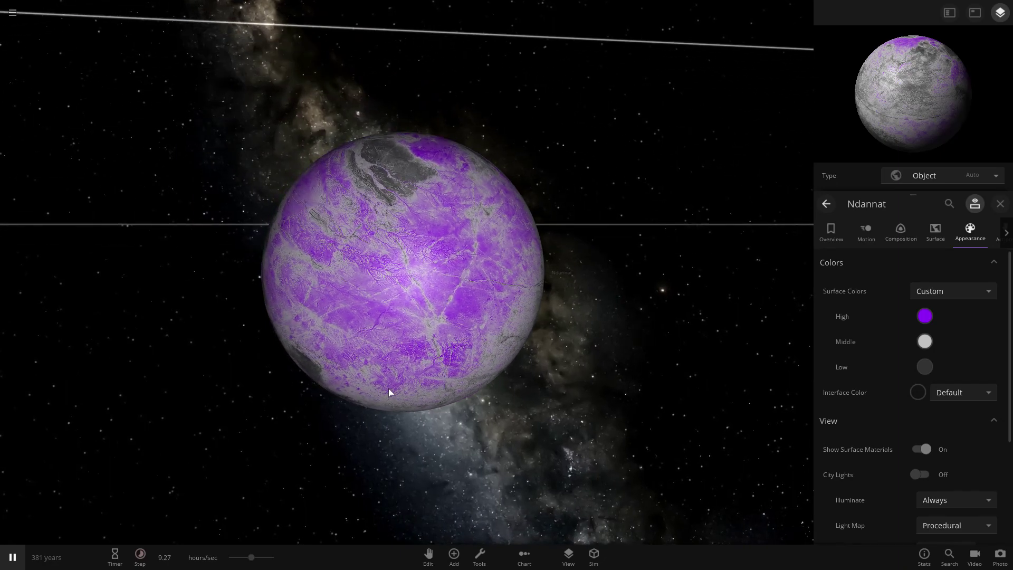
scroll(426, 349, up, 3)
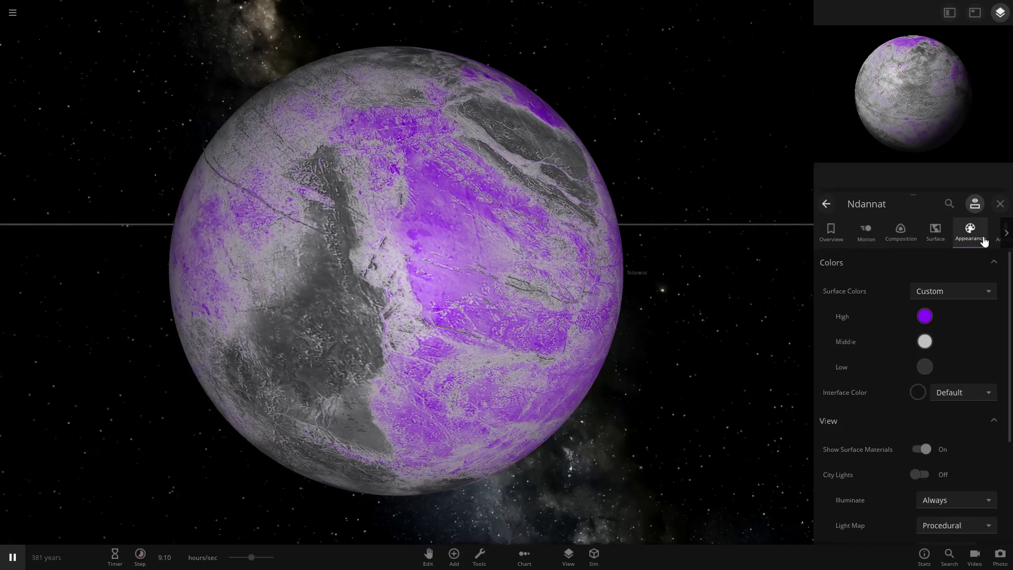
Step: Turn on city lights for the moon and view its night side
scroll(893, 329, down, 3)
click(924, 333)
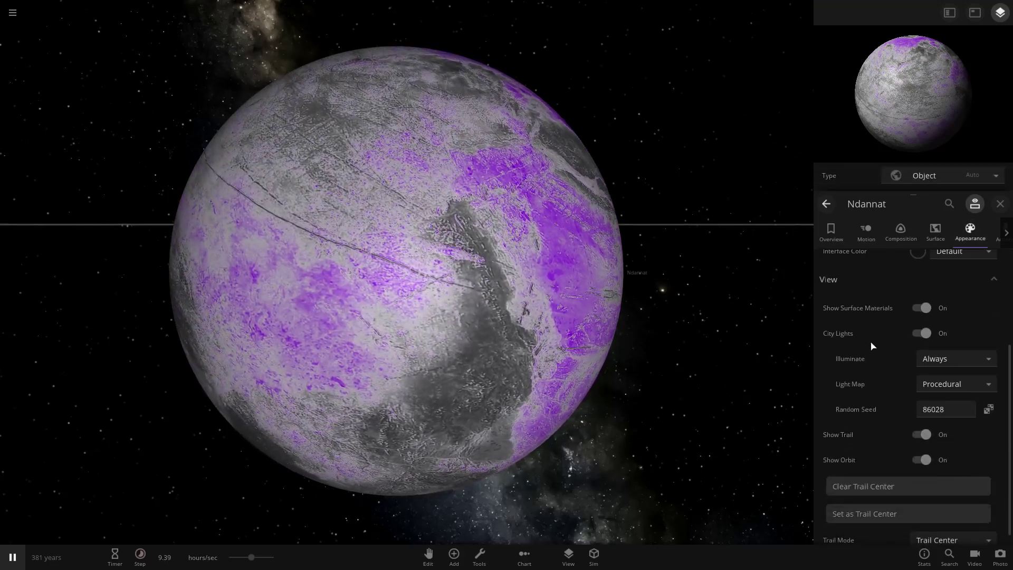
drag(457, 343, 280, 421)
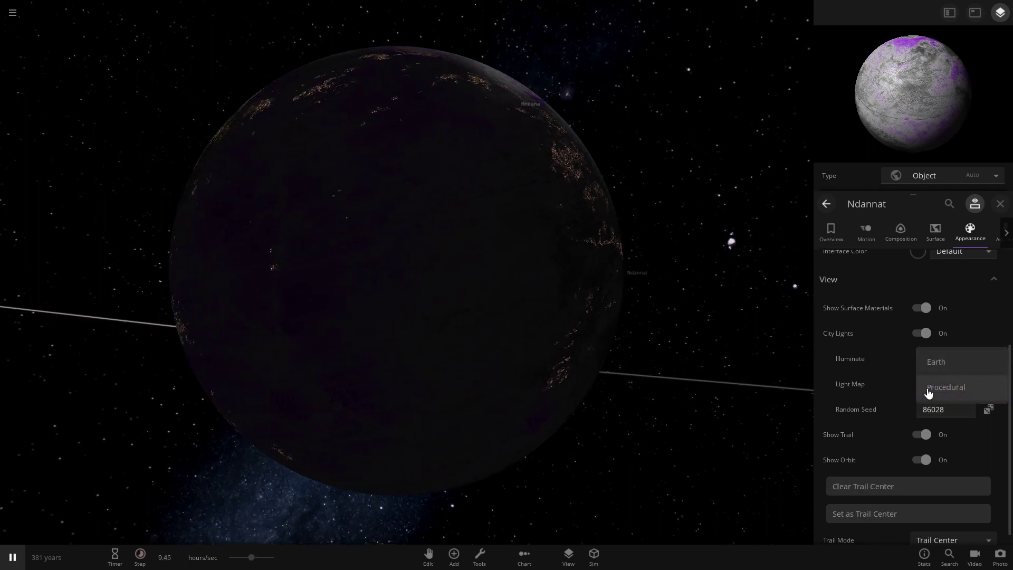
Step: Try the If Habitable illumination option for the moon's city lights, check the dark side, and restore Always
click(922, 390)
click(929, 364)
click(936, 338)
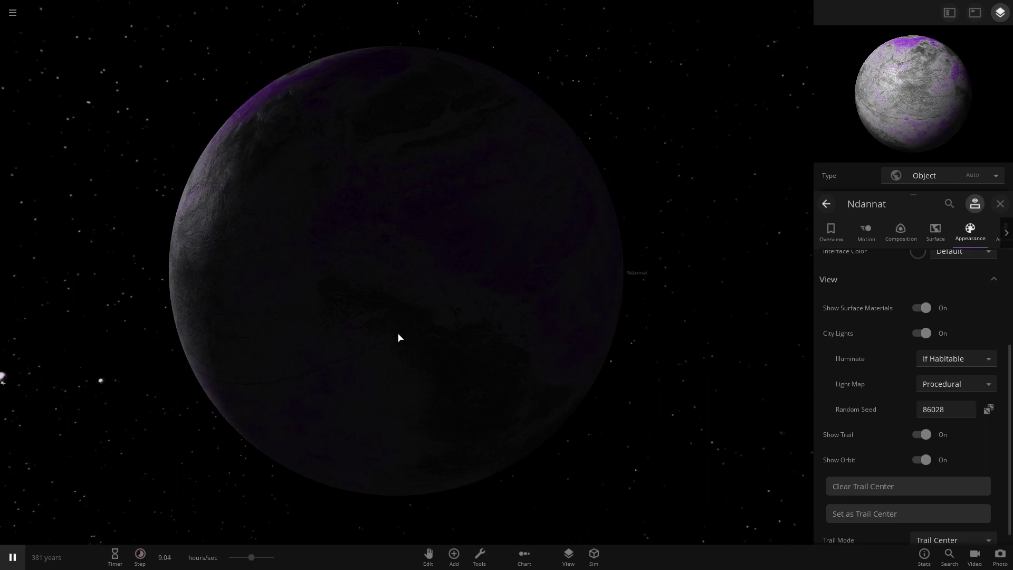
click(958, 362)
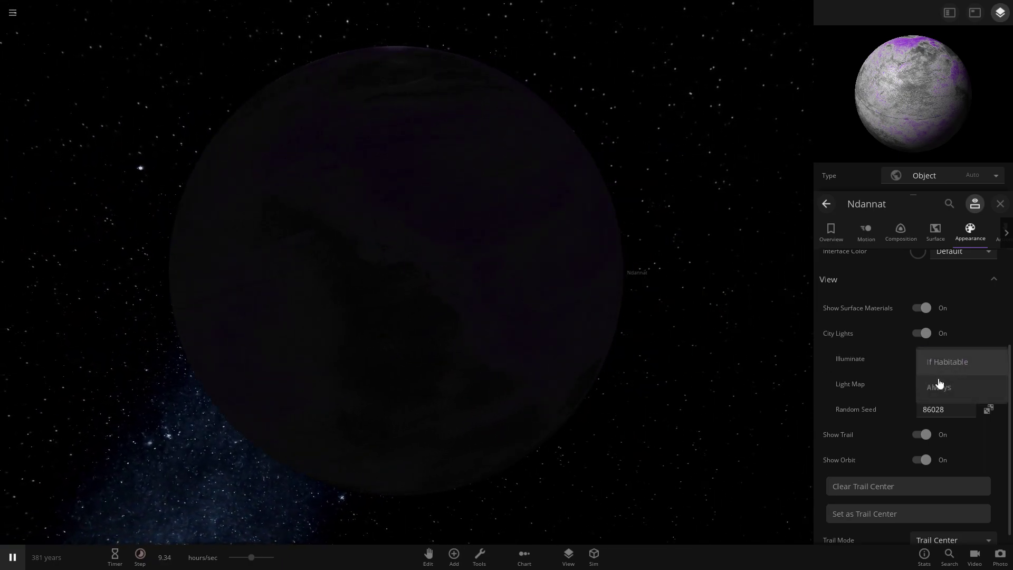
click(939, 386)
Step: Randomize the seed of the moon's city lights several times, checking the night side, until it is 8849
click(990, 409)
click(990, 410)
mouse_move(242, 278)
mouse_down()
mouse_move(461, 285)
mouse_move(410, 276)
mouse_move(294, 129)
mouse_move(235, 228)
mouse_up()
scroll(974, 332, down, 1)
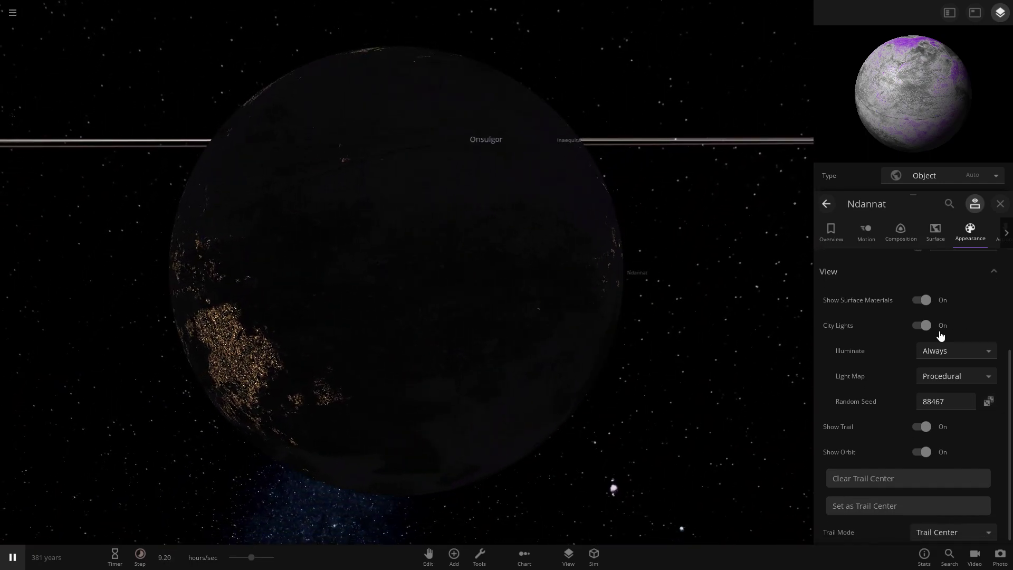
click(989, 399)
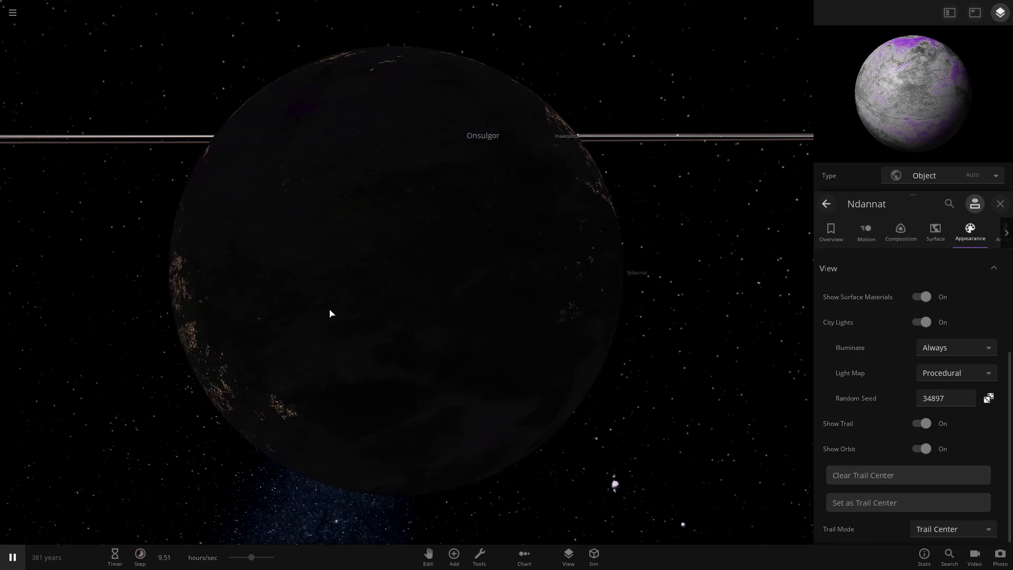
drag(332, 313, 493, 356)
click(991, 399)
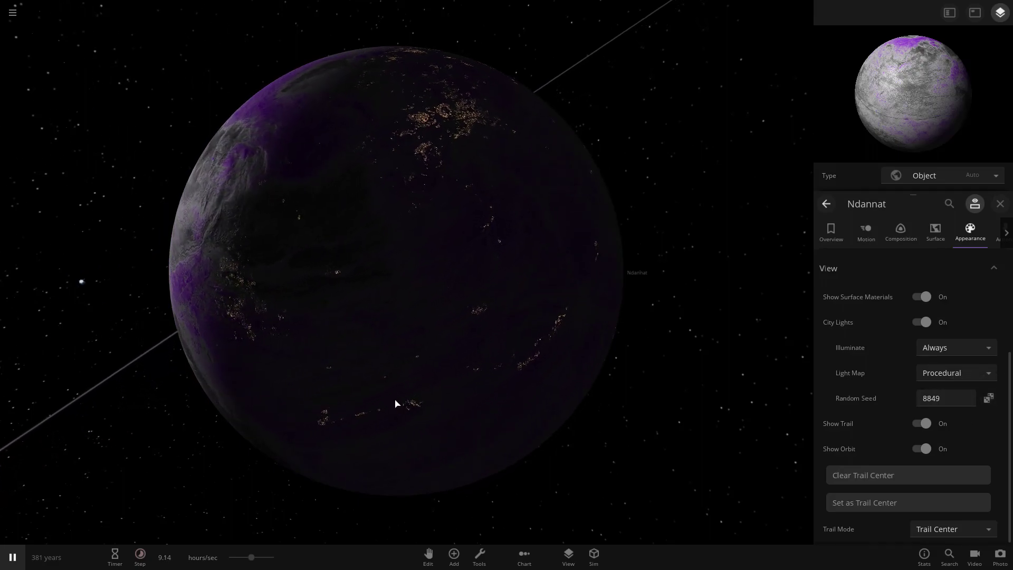
Step: Inspect the new city light pattern on the moon's night side, up close and from farther away
drag(362, 389, 308, 318)
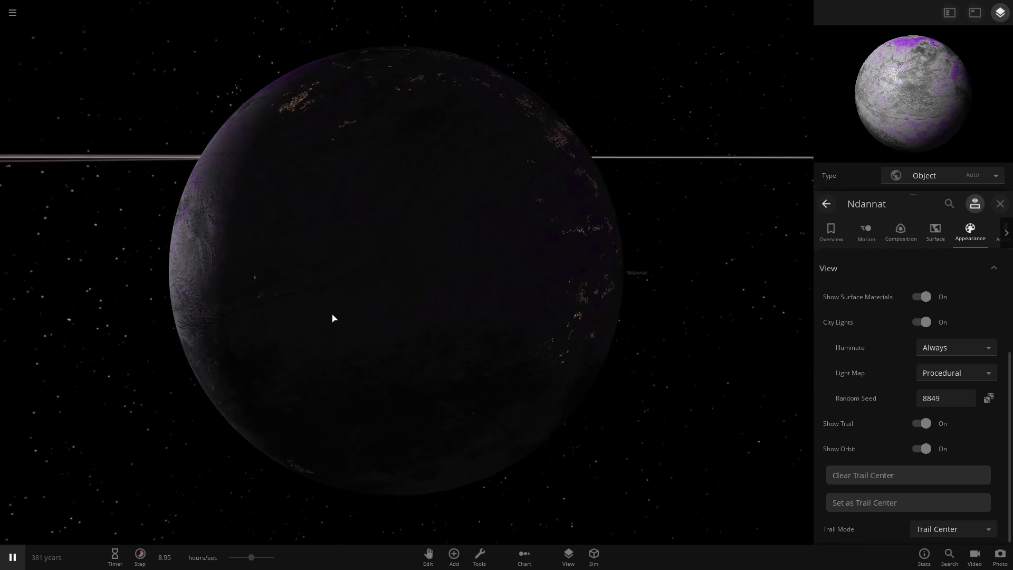
drag(329, 316, 188, 363)
scroll(276, 260, down, 5)
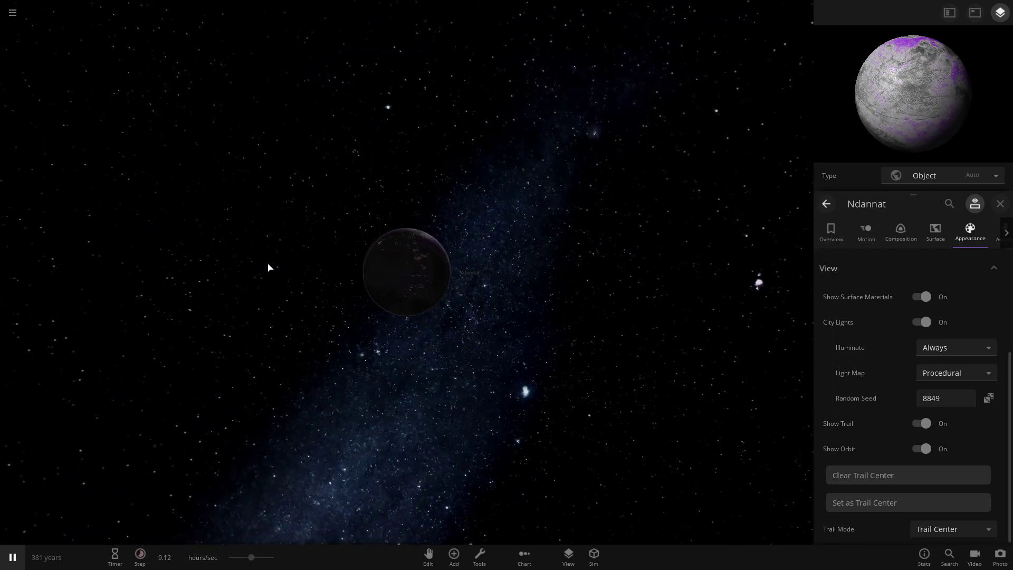
scroll(290, 258, down, 6)
scroll(451, 277, up, 4)
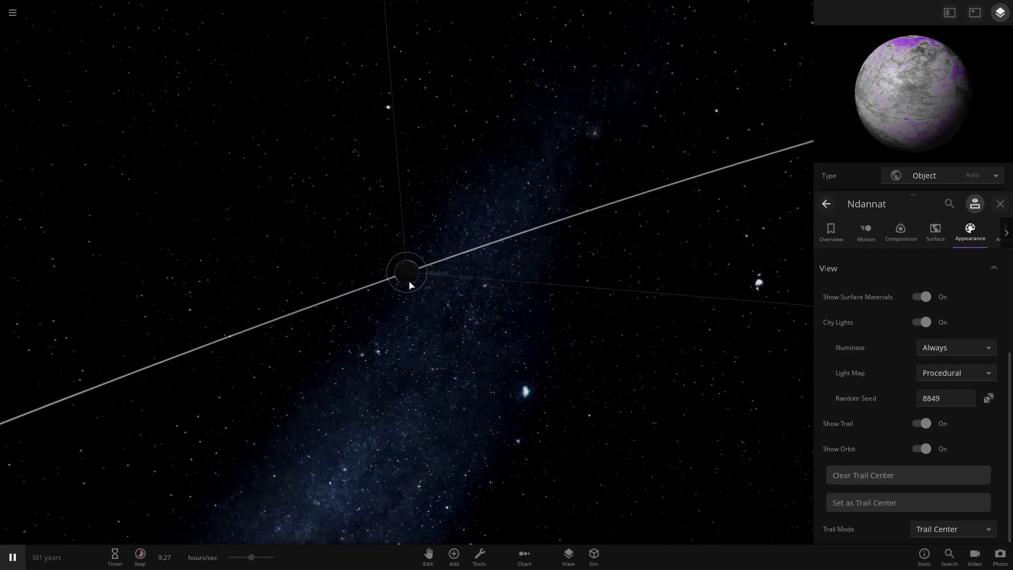
Step: Examine the moon's city clusters close up, and view the moon with its orbit around Rniluna
scroll(421, 280, down, 3)
scroll(332, 310, up, 5)
scroll(385, 276, up, 5)
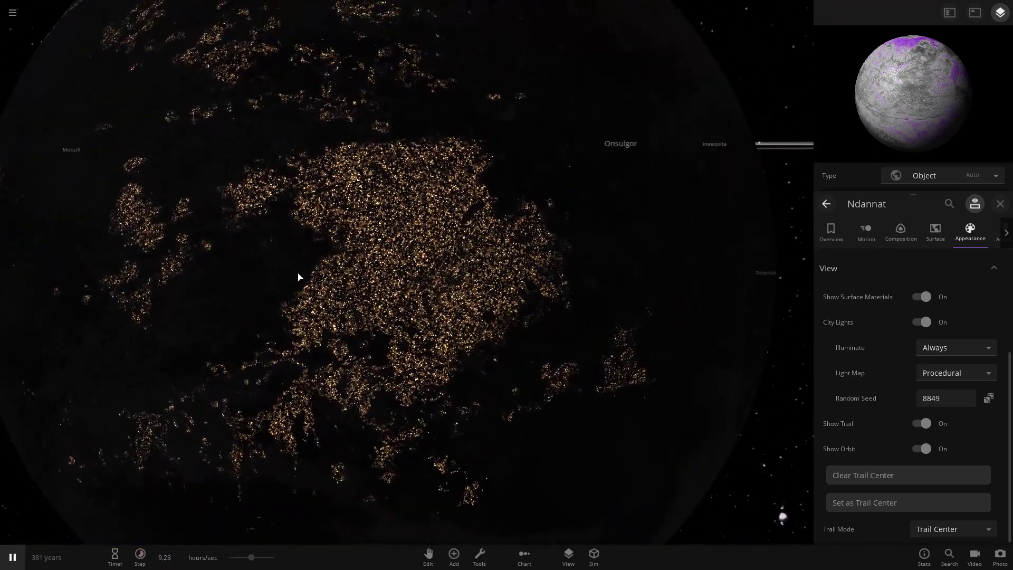
scroll(299, 276, down, 5)
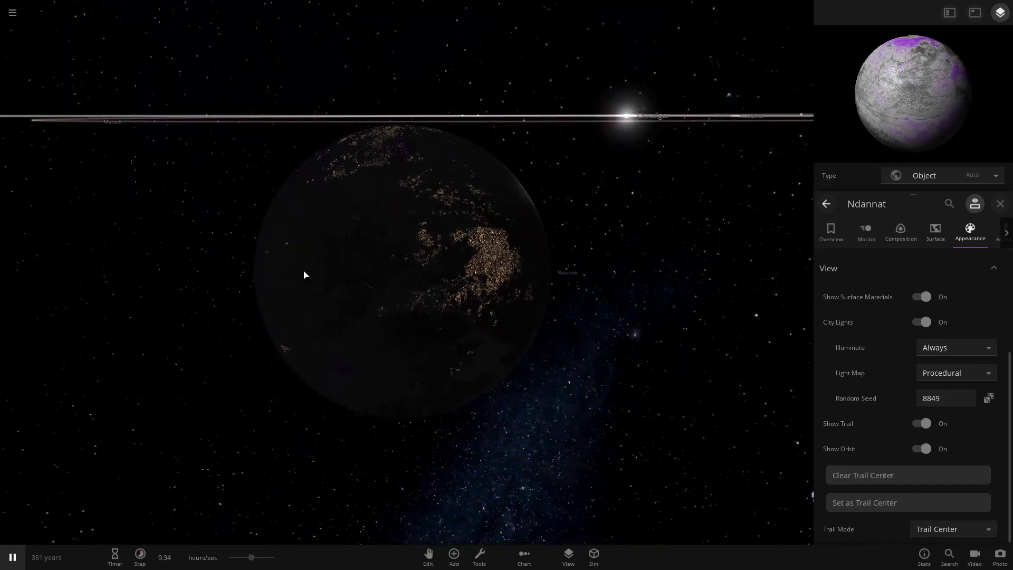
scroll(304, 274, down, 10)
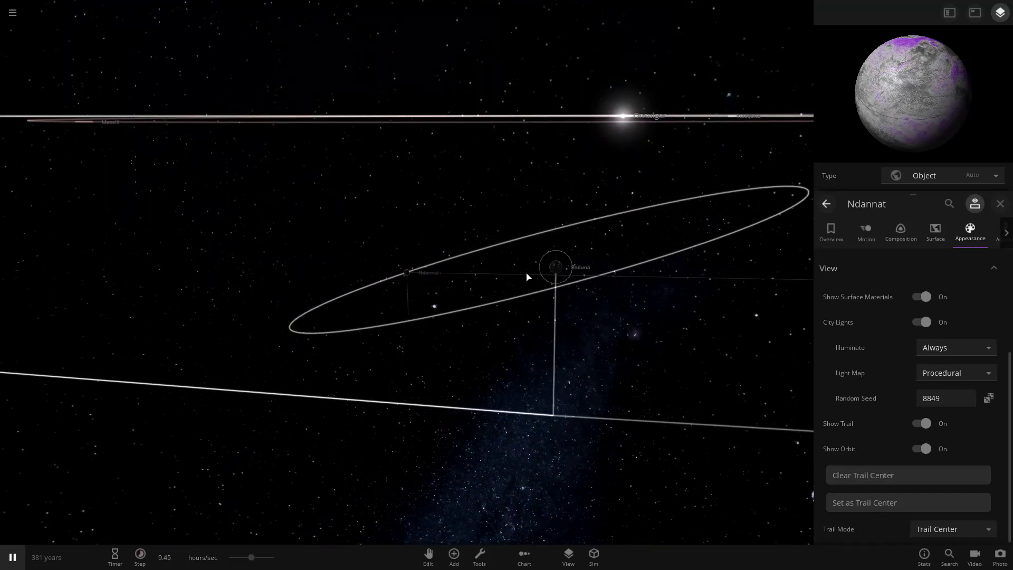
Step: Focus on the planet Rniluna, slow the simulation down, and examine its city lights and day side
double_click(472, 289)
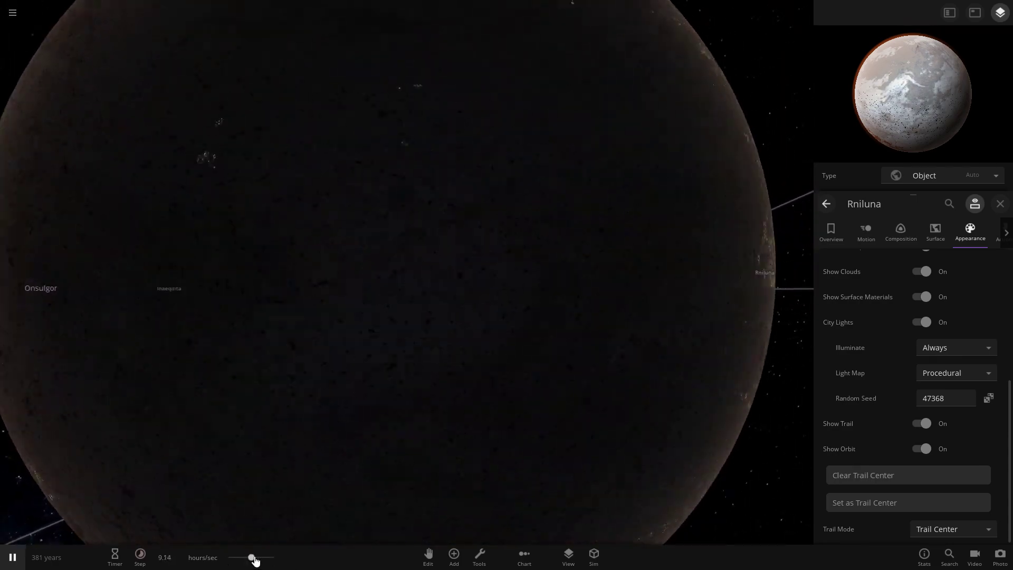
drag(254, 557, 210, 557)
scroll(235, 315, down, 3)
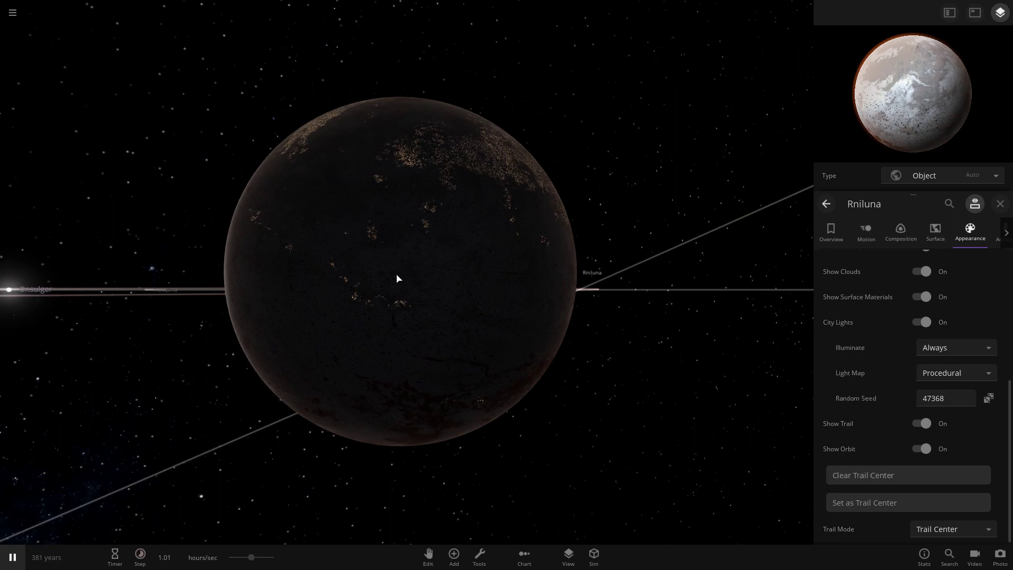
scroll(397, 275, up, 2)
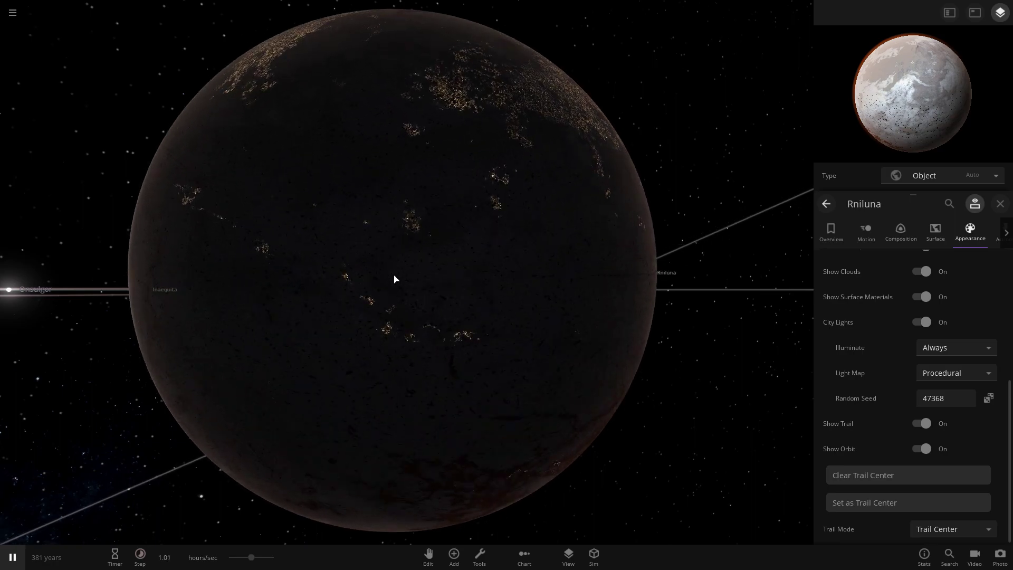
scroll(394, 275, down, 4)
drag(308, 252, 556, 221)
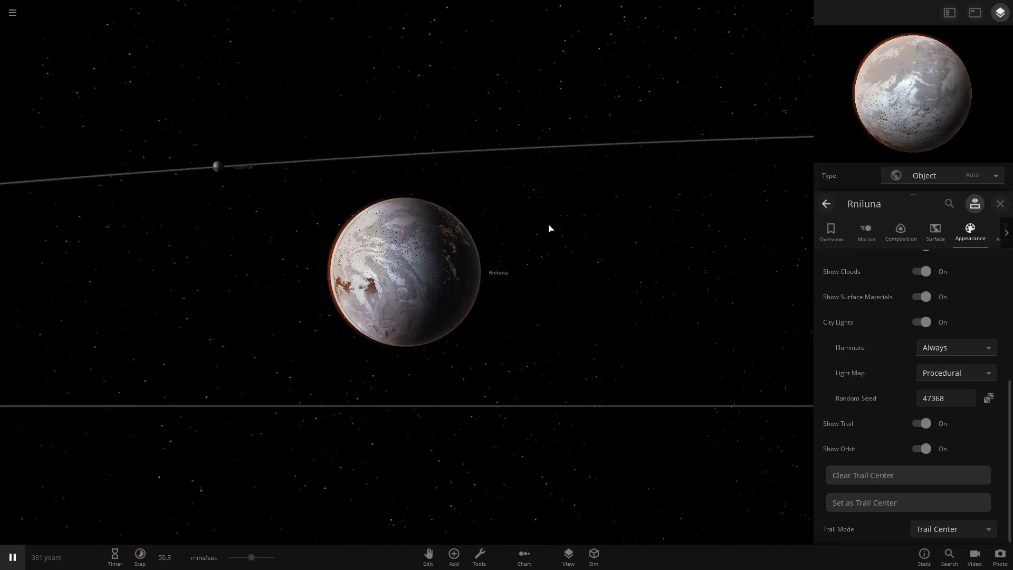
scroll(339, 229, up, 5)
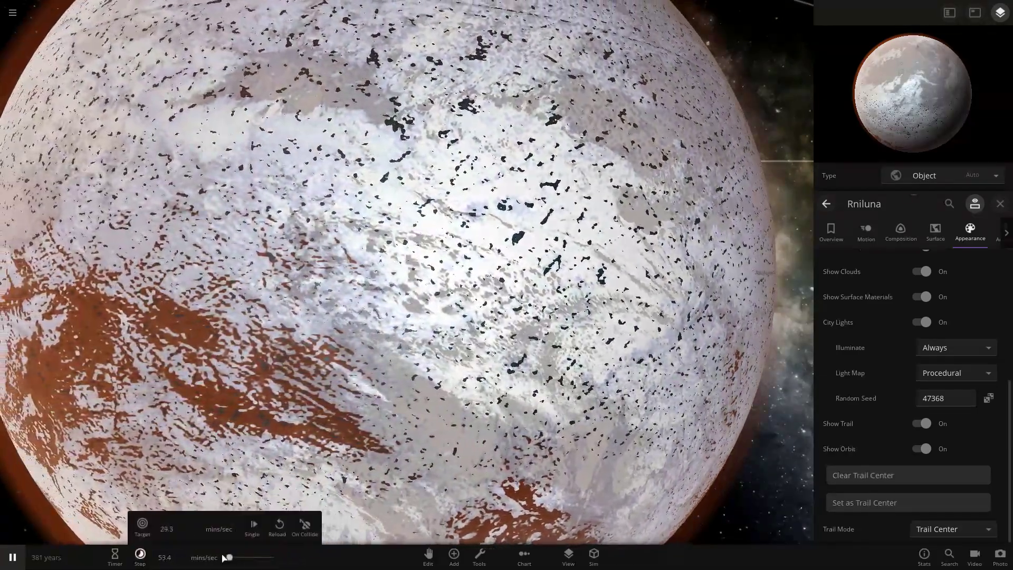
Step: Switch to a surface viewpoint on Rniluna and look at the moon in its sky
key(c)
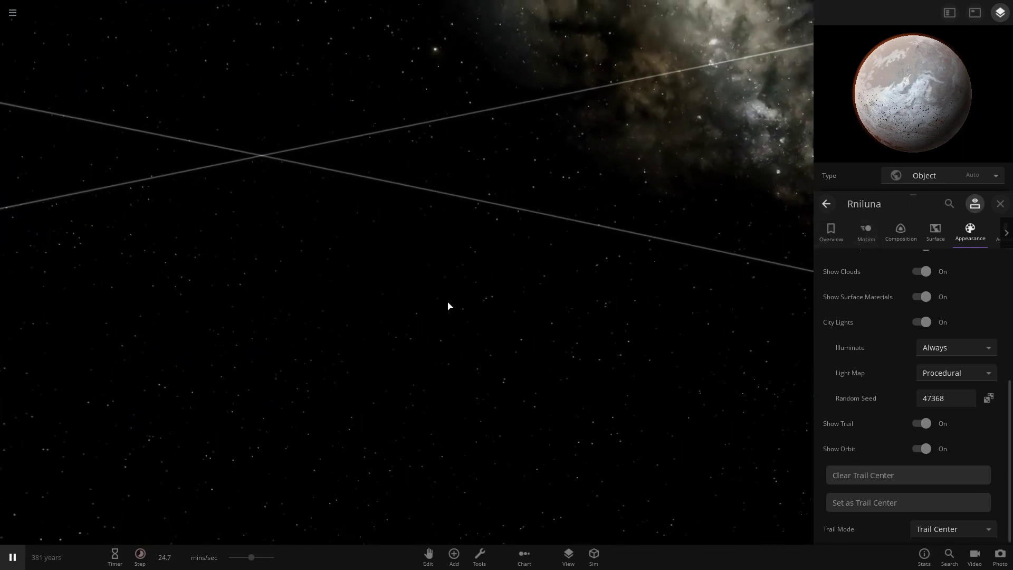
drag(451, 303, 600, 368)
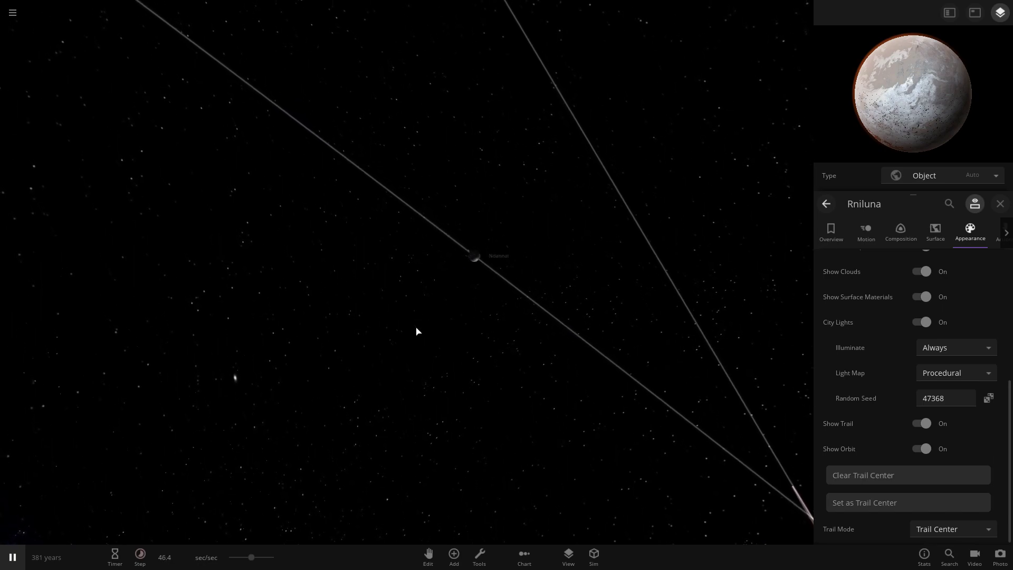
click(452, 306)
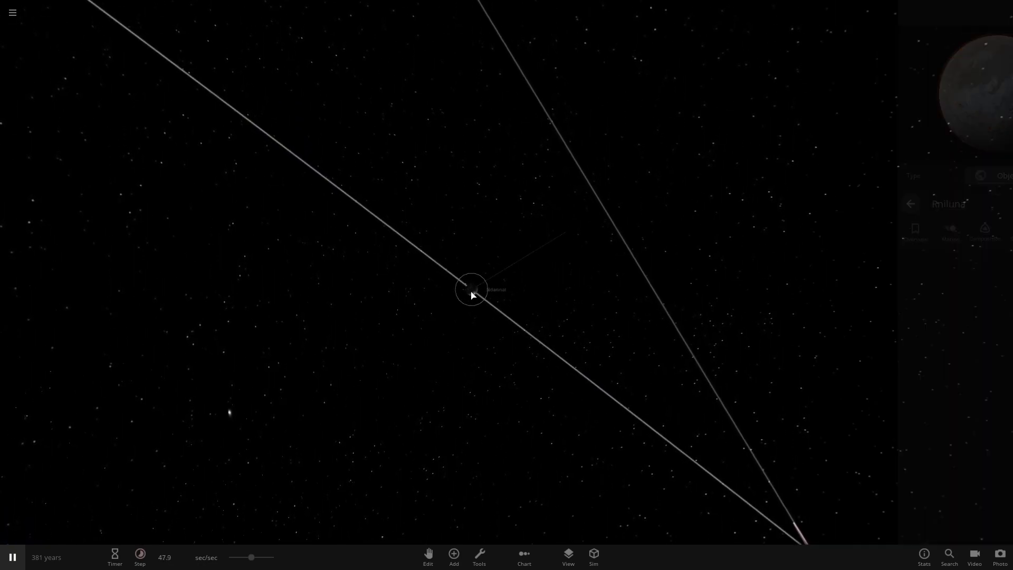
click(414, 360)
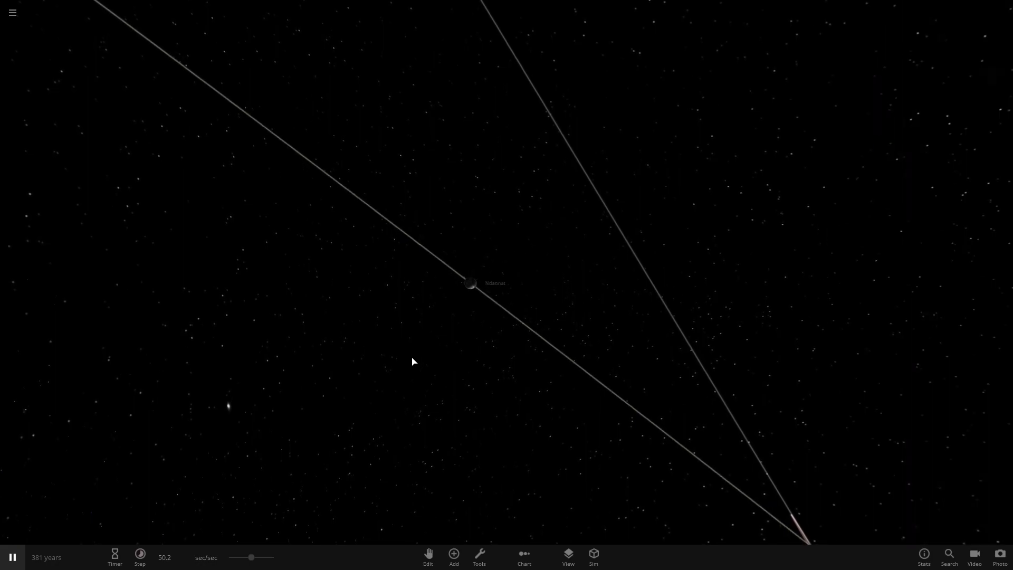
double_click(468, 276)
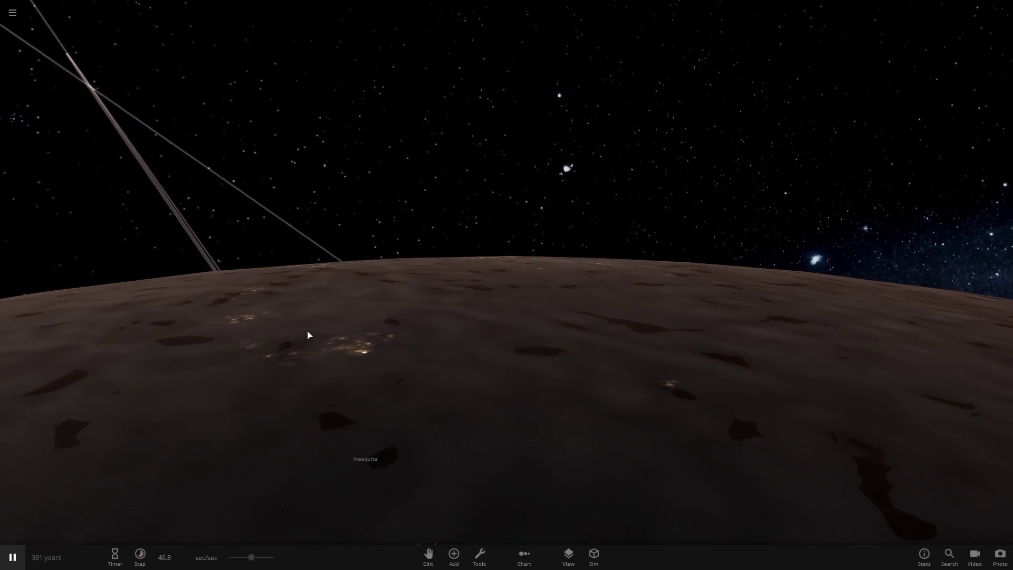
Step: Look around the city lights and horizon from Rniluna's surface
right_drag(307, 336, 733, 353)
drag(385, 350, 306, 443)
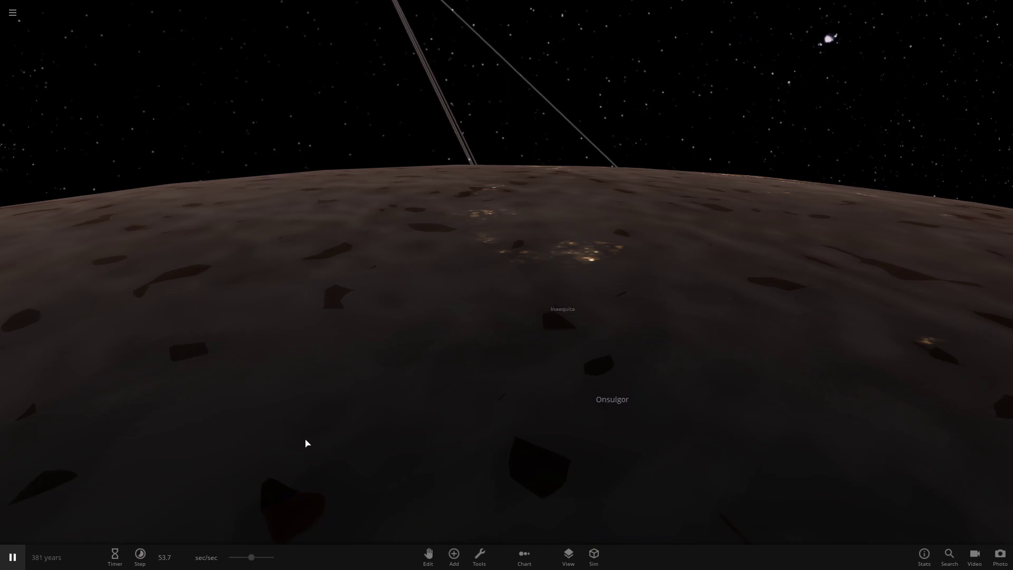
drag(305, 443, 301, 493)
key(Escape)
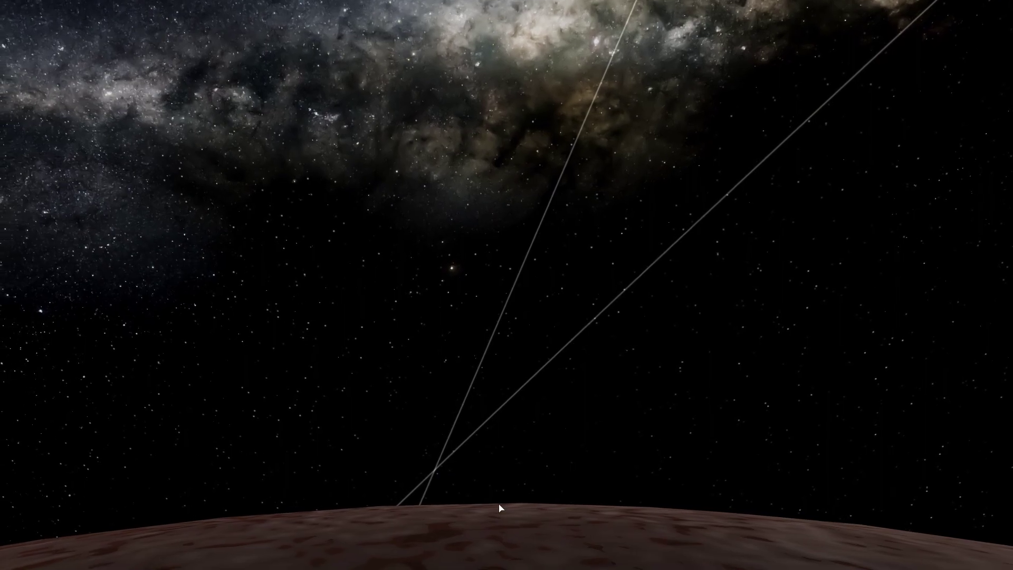
Step: Slow the simulation speed and pause on the star at Rniluna's horizon with the interface hidden, then restore the interface
mouse_move(255, 559)
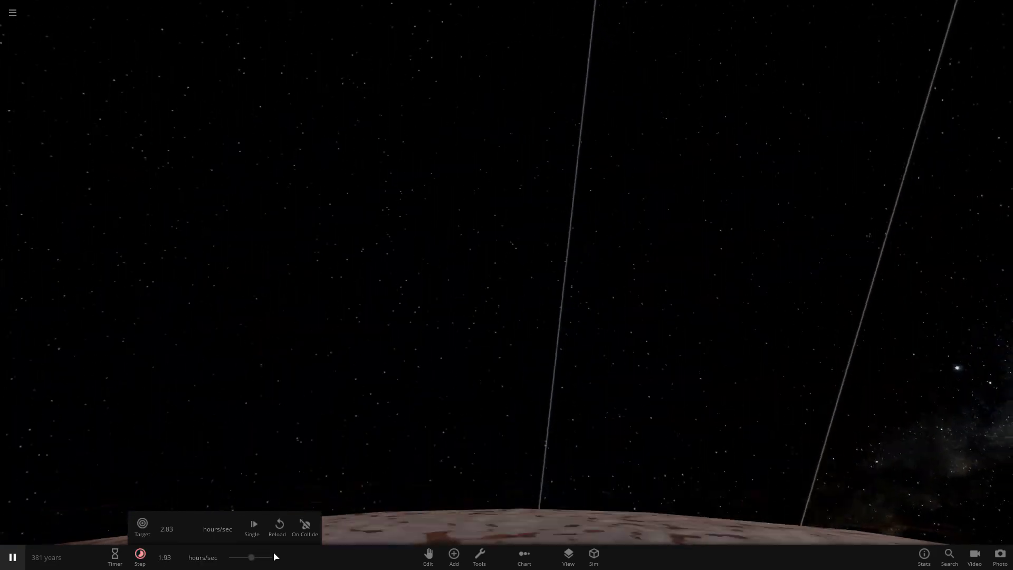
drag(275, 557, 217, 560)
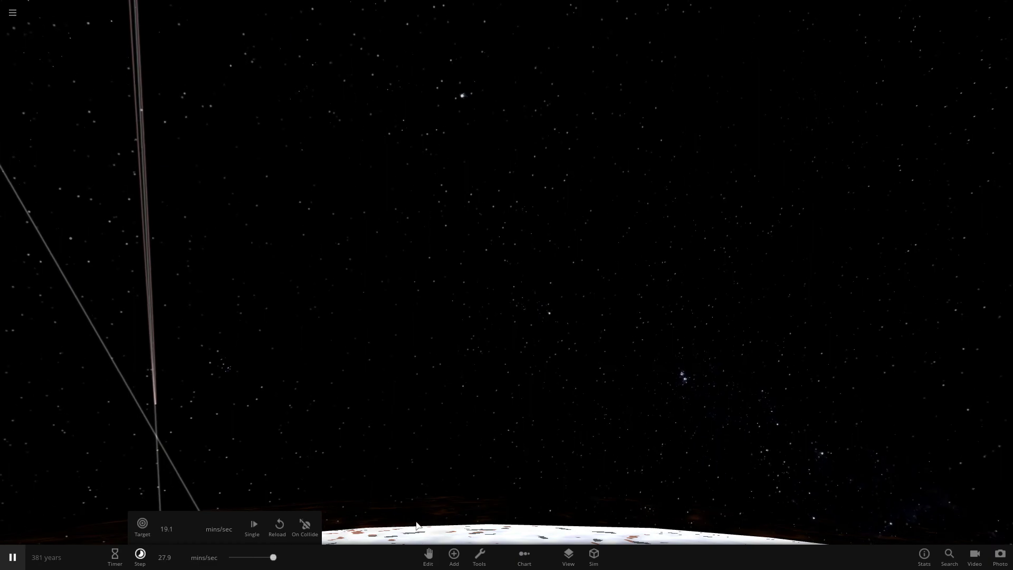
drag(509, 87, 443, 253)
drag(492, 290, 405, 359)
key(u)
key(space)
drag(490, 375, 493, 407)
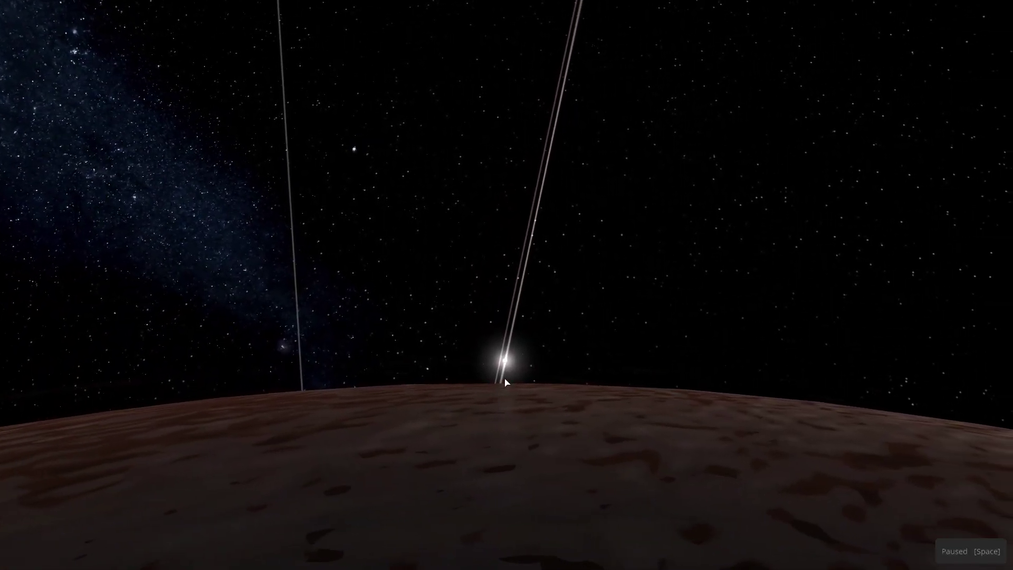
key(u)
Step: Focus on the star Onsulgor, resume the simulation, and view all the planets' orbits
double_click(502, 364)
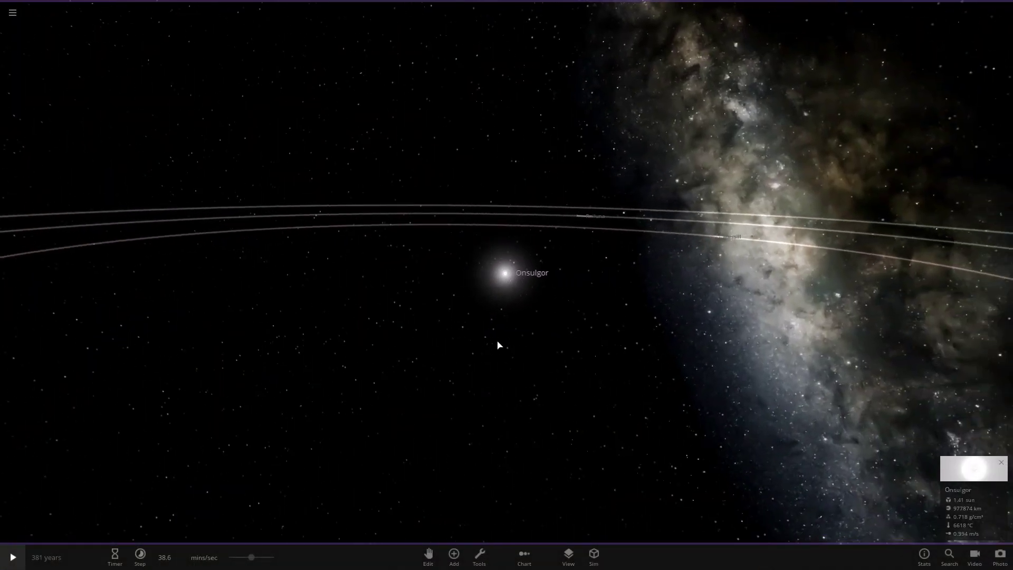
key(space)
drag(472, 277, 305, 386)
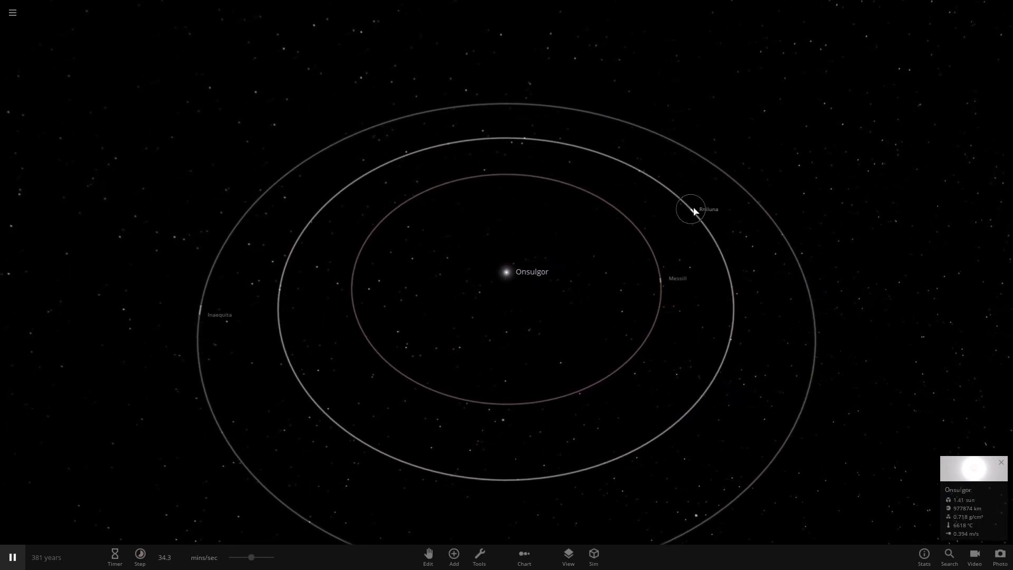
drag(324, 310, 38, 102)
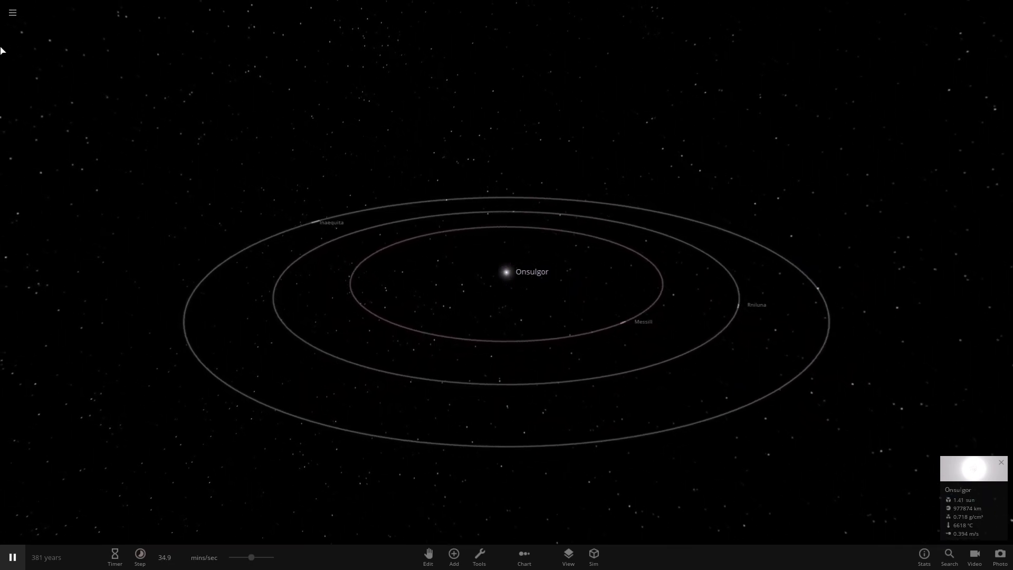
Step: Save the simulation under the name Our Big Project without sharing it on Steam Workshop
click(13, 12)
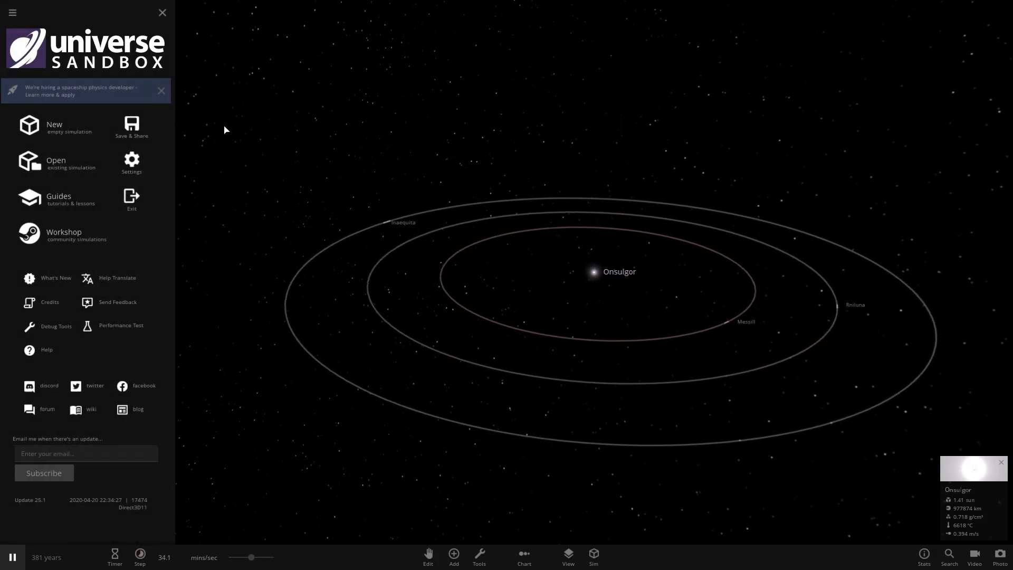
click(132, 127)
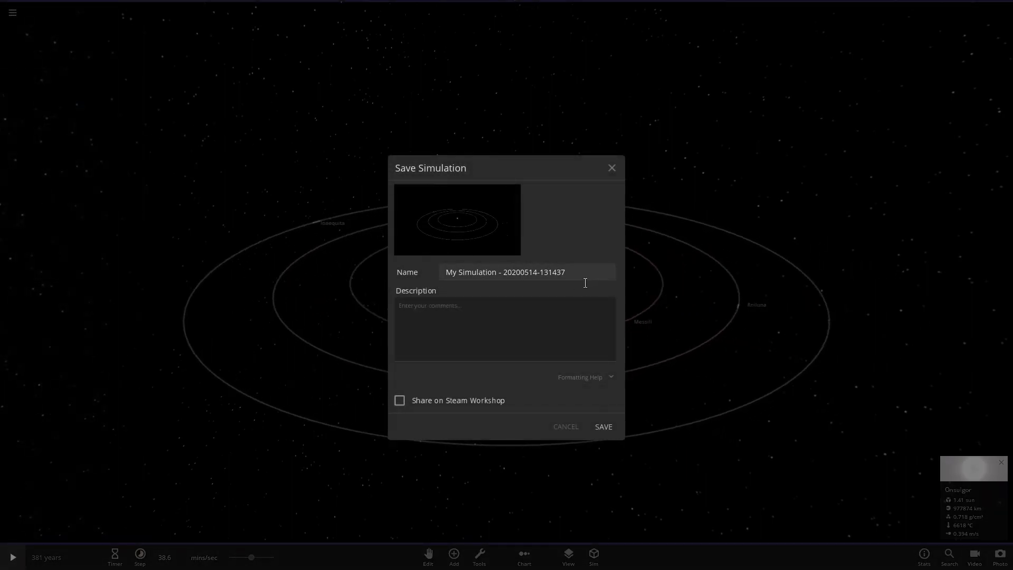
drag(585, 283, 481, 276)
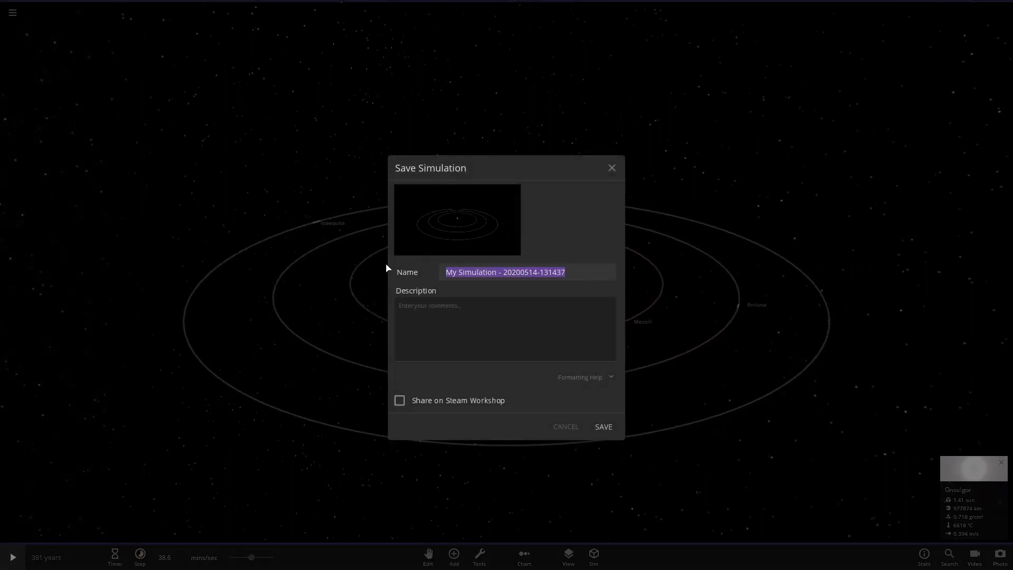
text(Our Big Project)
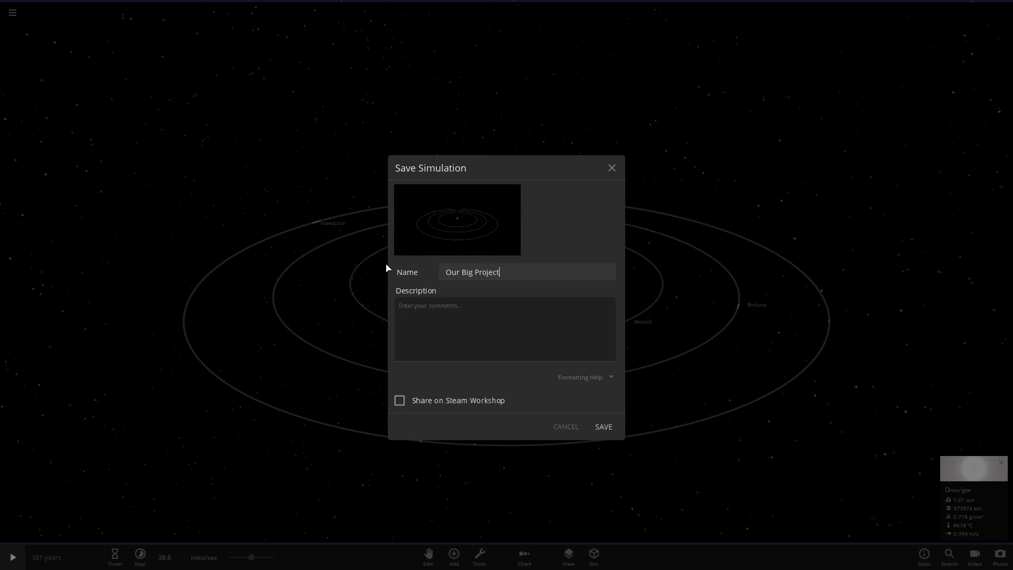
click(604, 427)
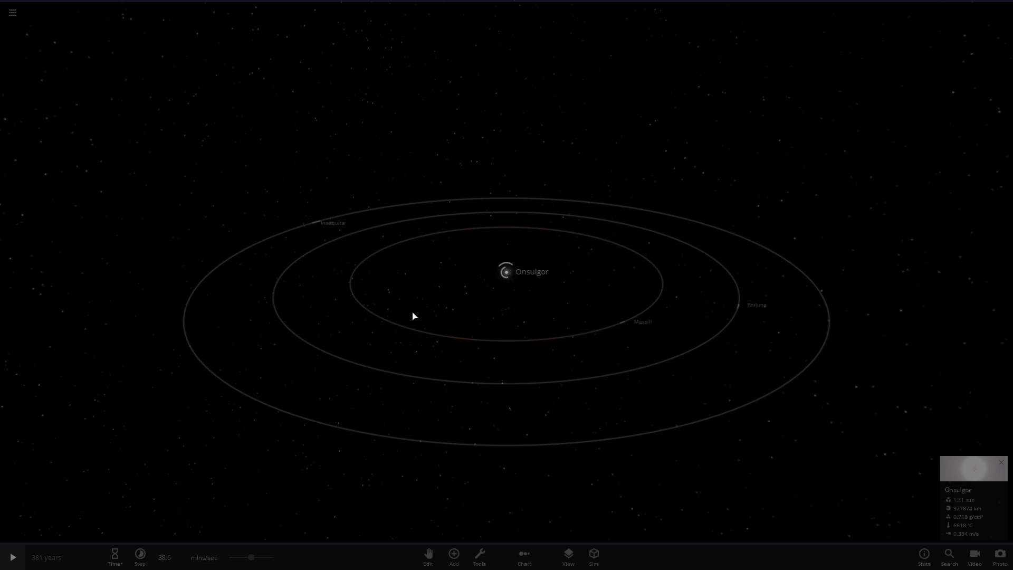
Step: Resume the simulation and examine the star system's orbits up close and from farther away
key(space)
drag(595, 335, 312, 369)
scroll(342, 361, down, 3)
scroll(343, 357, down, 5)
scroll(348, 355, up, 5)
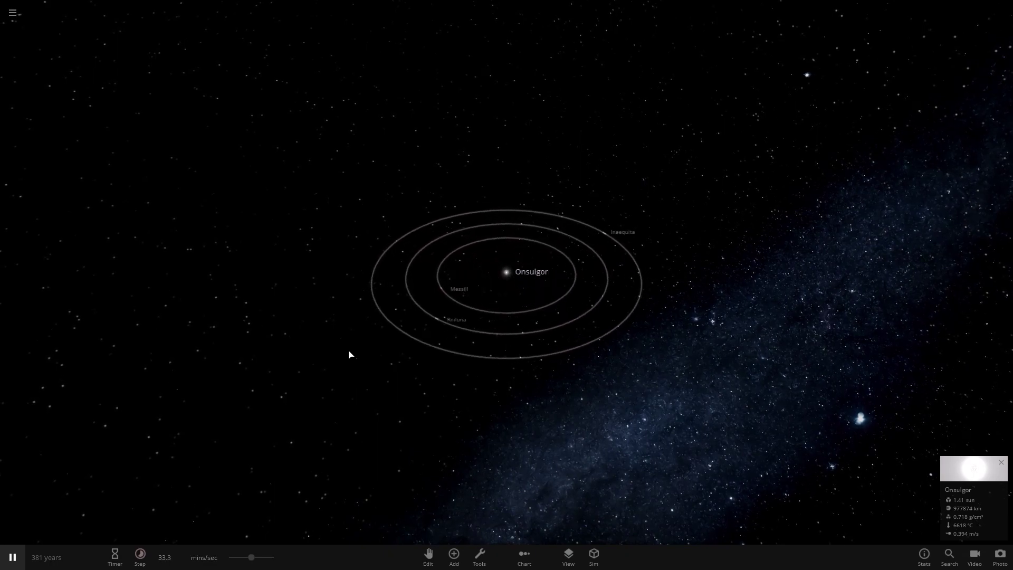
scroll(349, 354, up, 5)
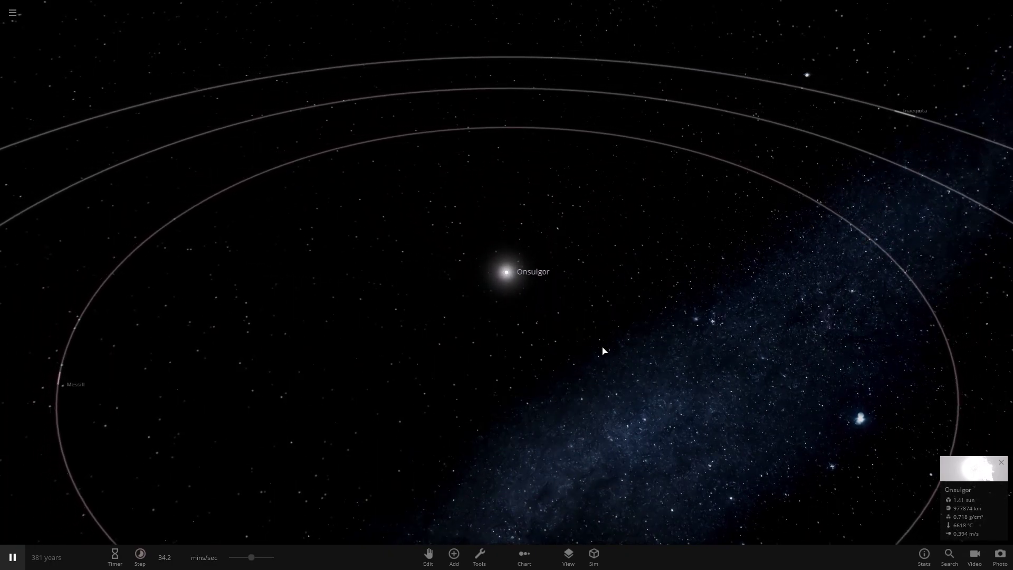
drag(531, 376, 531, 333)
scroll(486, 380, down, 5)
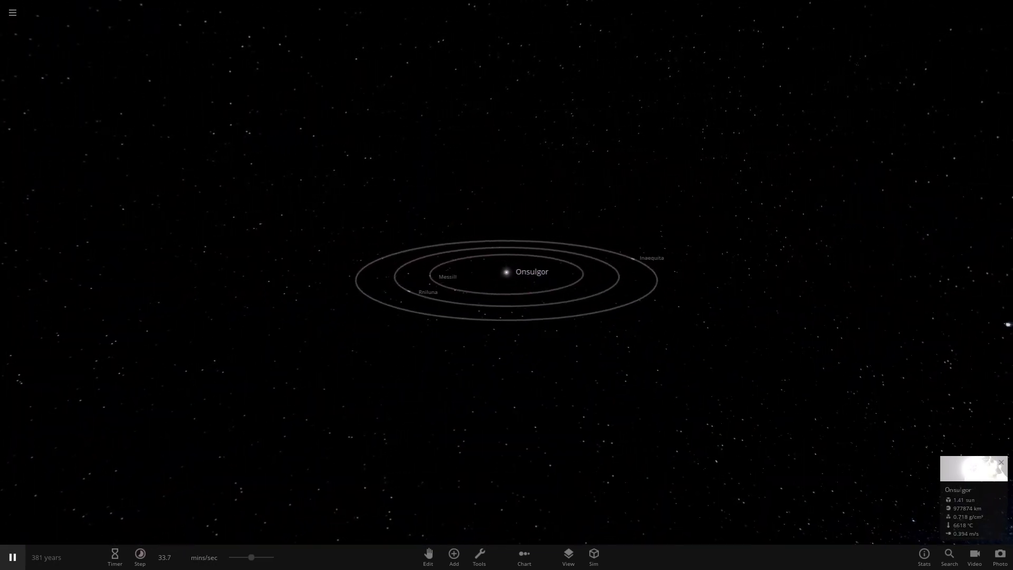
Step: Look through the launch-key objects and saved user objects available for adding, and close the list without placing any
click(451, 558)
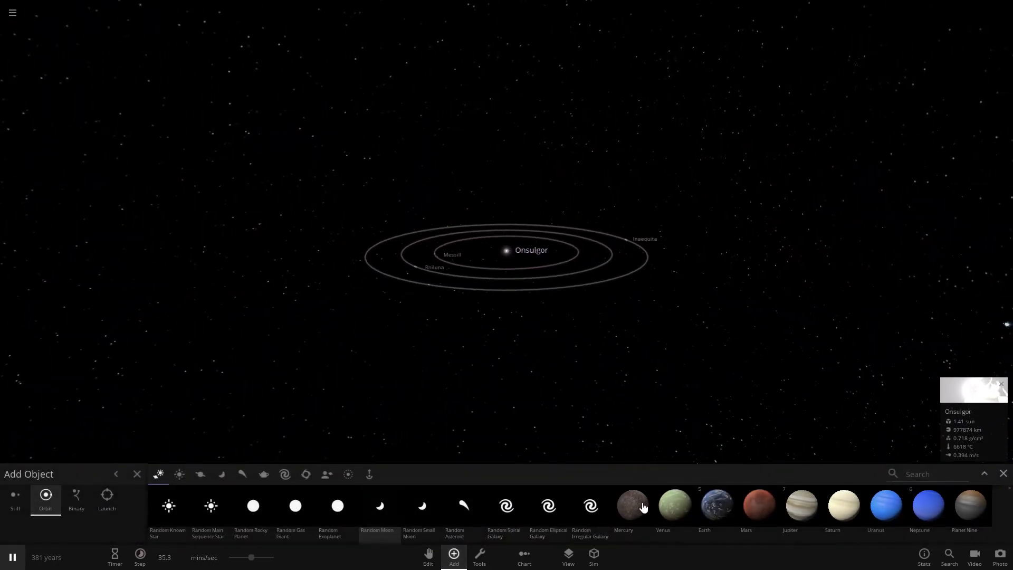
click(369, 477)
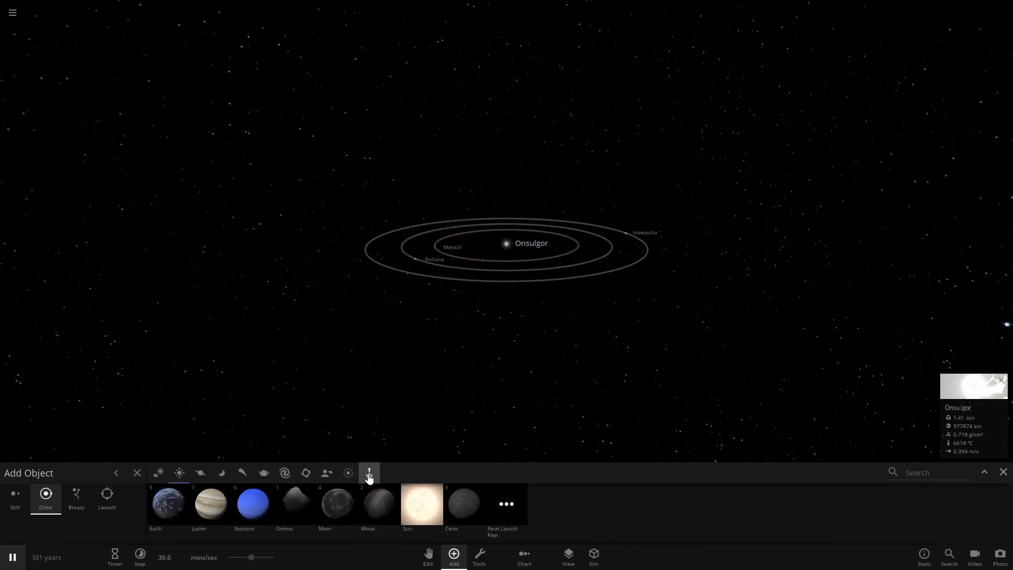
click(327, 472)
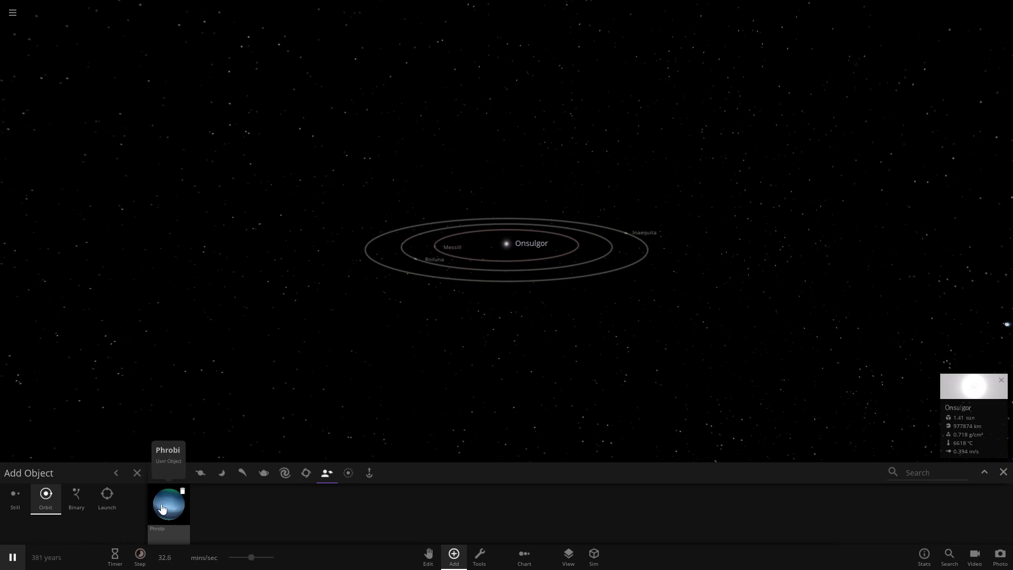
click(1004, 472)
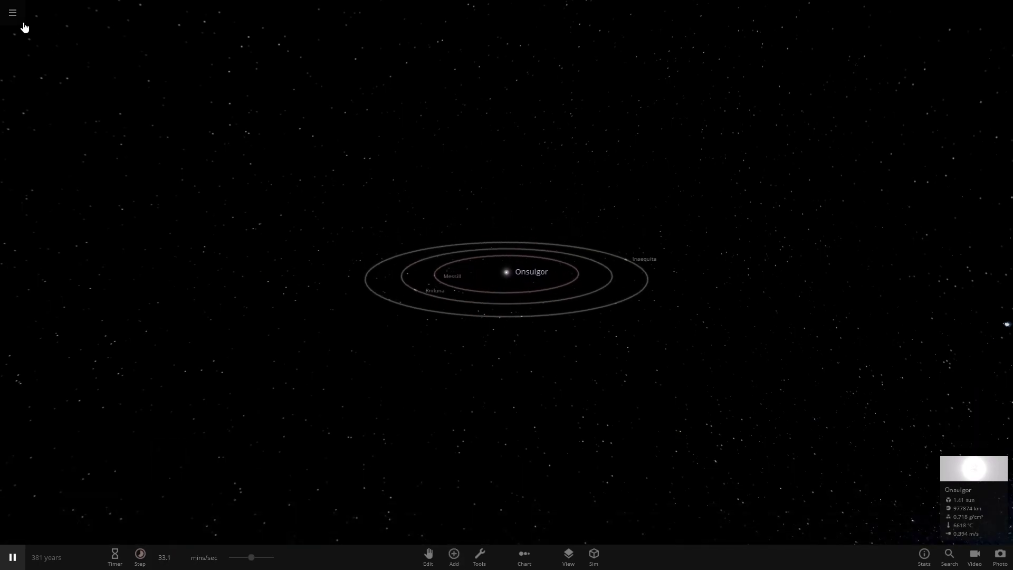
Step: Bring up the options for creating, opening and saving simulations
click(13, 13)
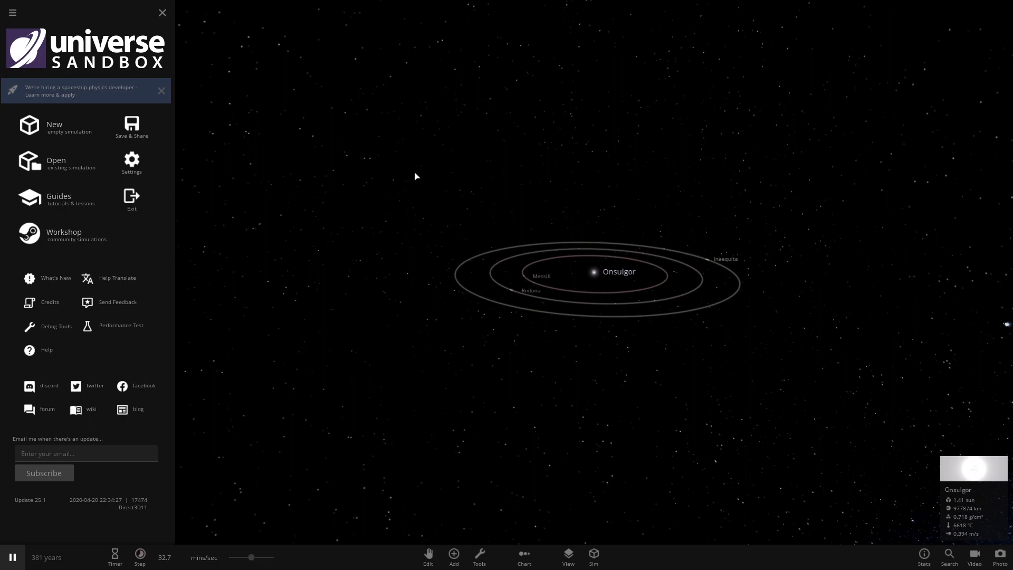